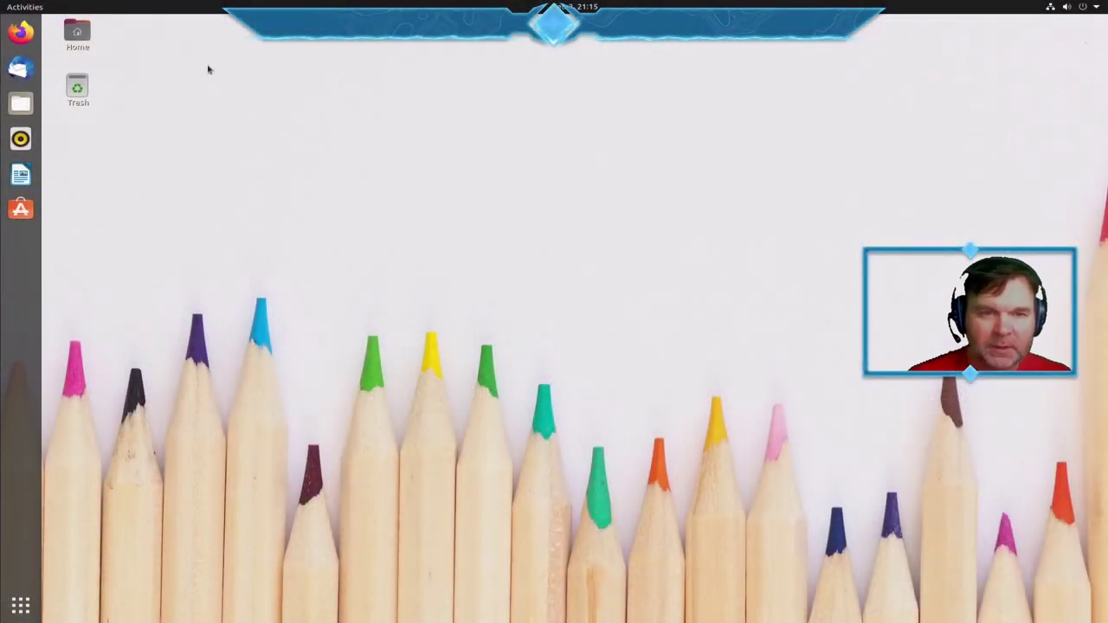
# Try the purple face wallpaper as the desktop background, and restore the coloured-pencils wallpaper.
pyautogui.rightClick(484, 143)
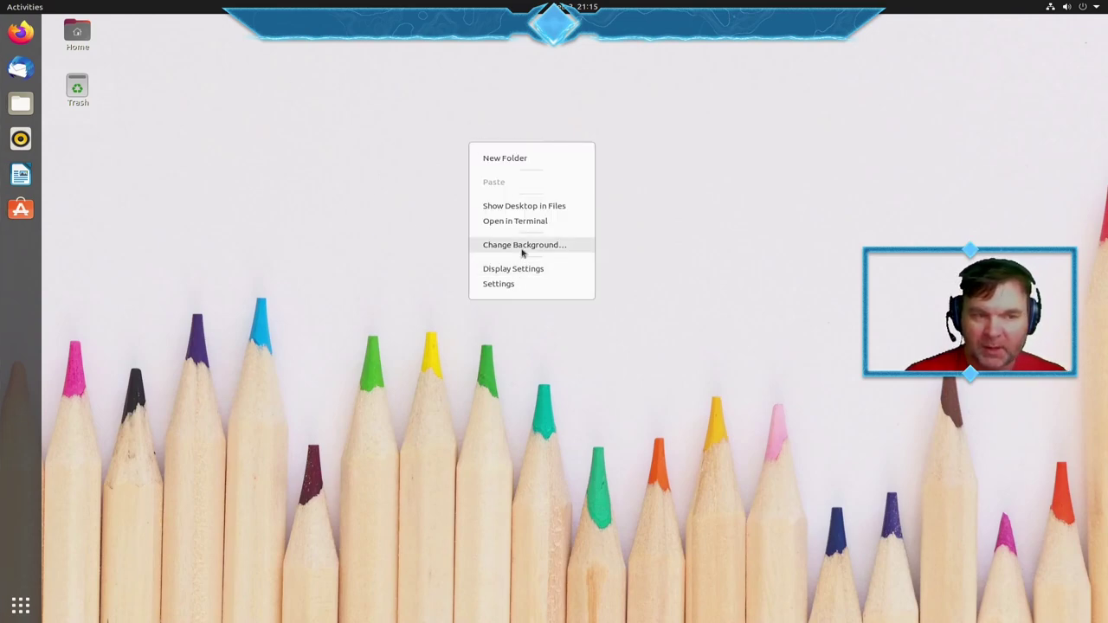
pyautogui.click(524, 248)
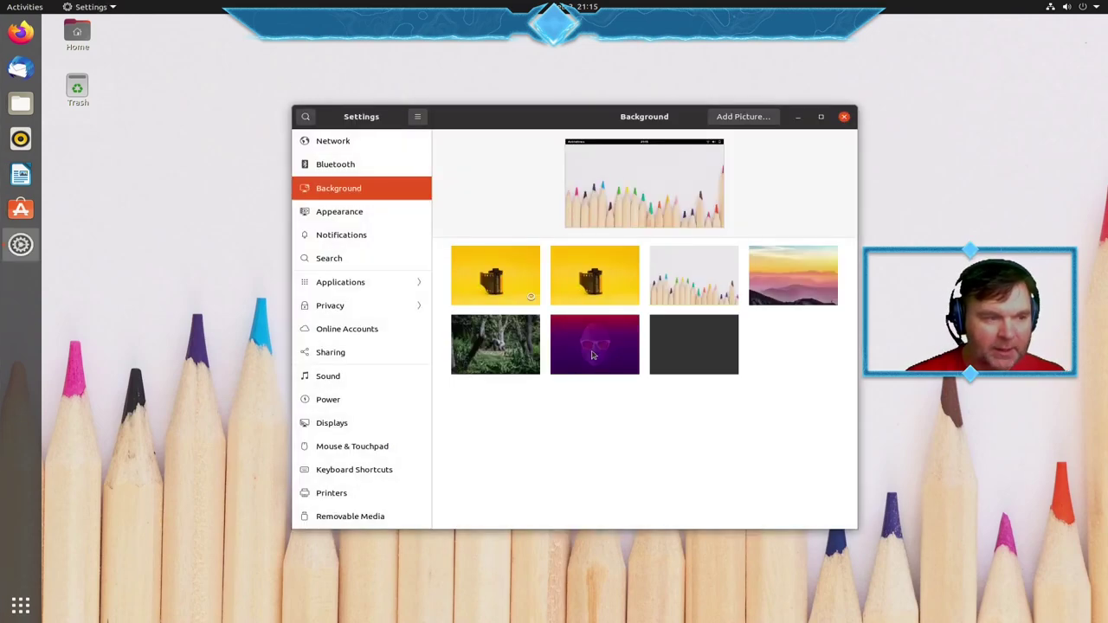
pyautogui.click(593, 355)
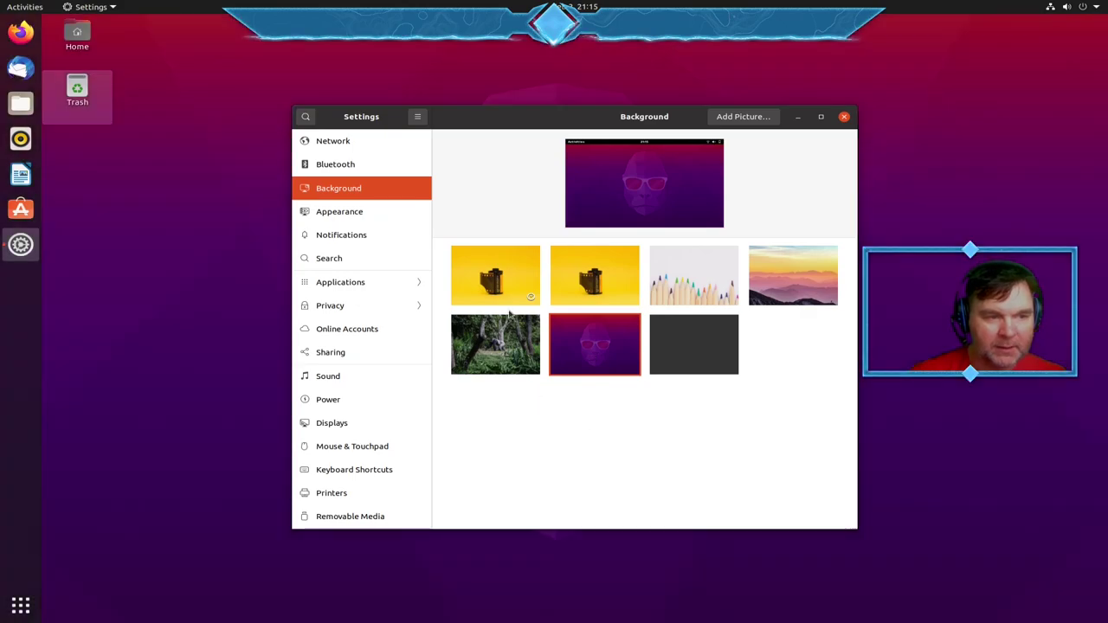
pyautogui.click(695, 282)
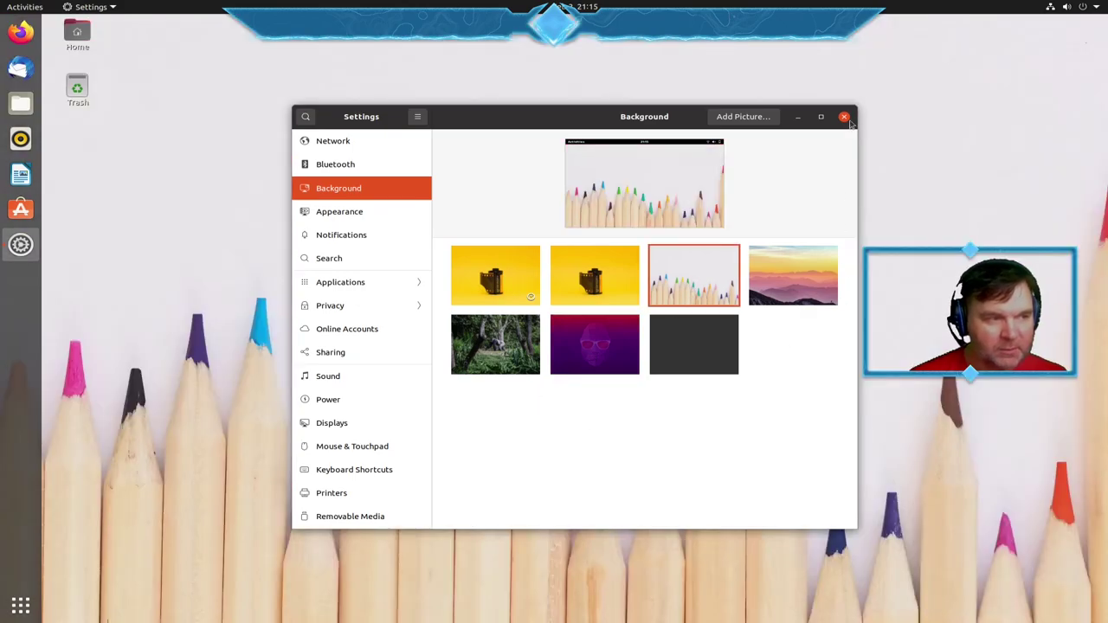
pyautogui.click(844, 116)
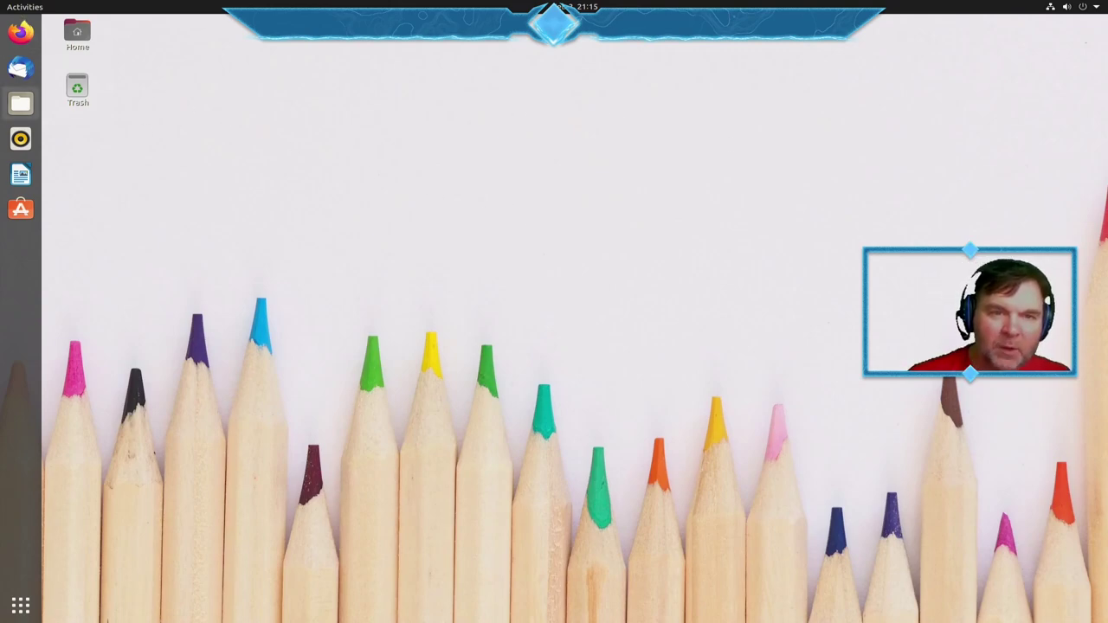
# Switch to Firefox and open the Educationist article "15 things to after your fresh ubuntu linux install".
pyautogui.click(21, 32)
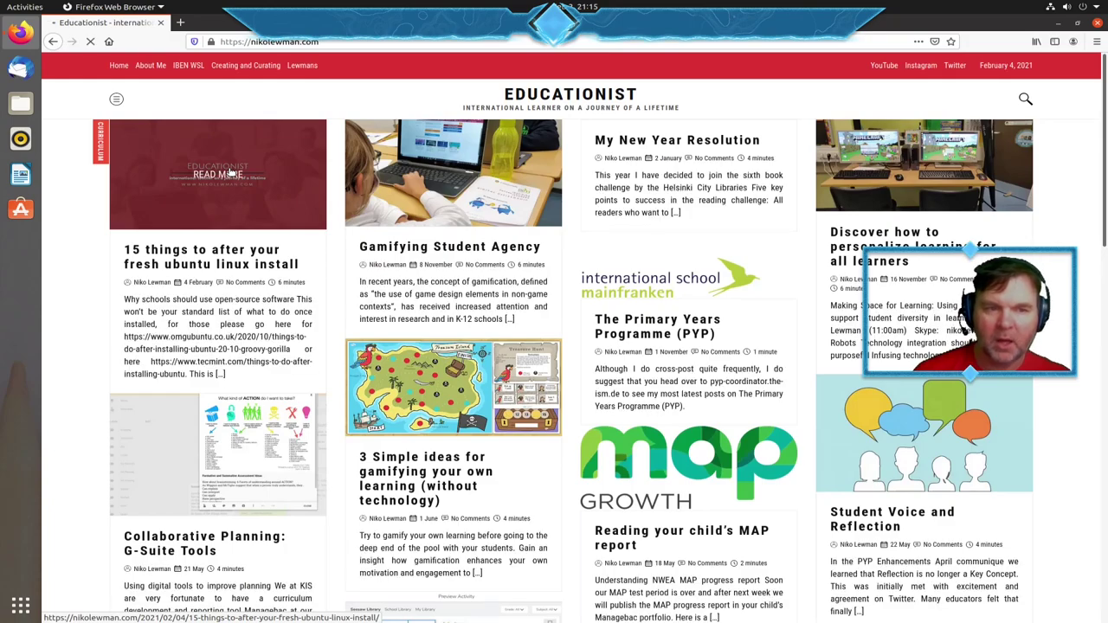
pyautogui.click(250, 274)
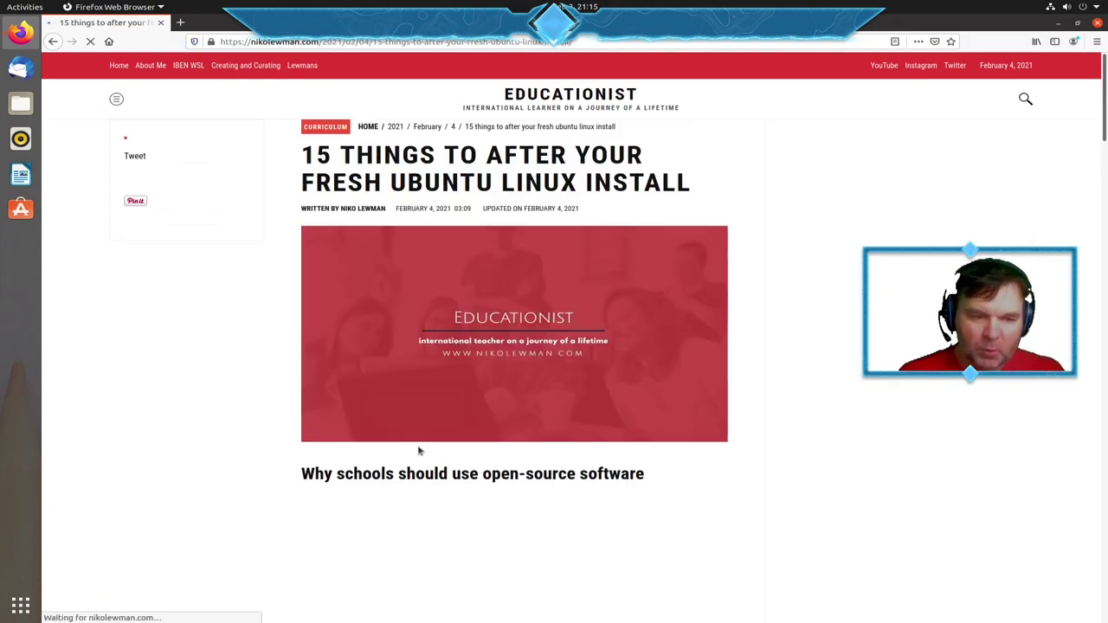
# Read the article from the reasons for open-source software in schools to the update instructions under System Administration.
pyautogui.scroll(-3, 546, 437)
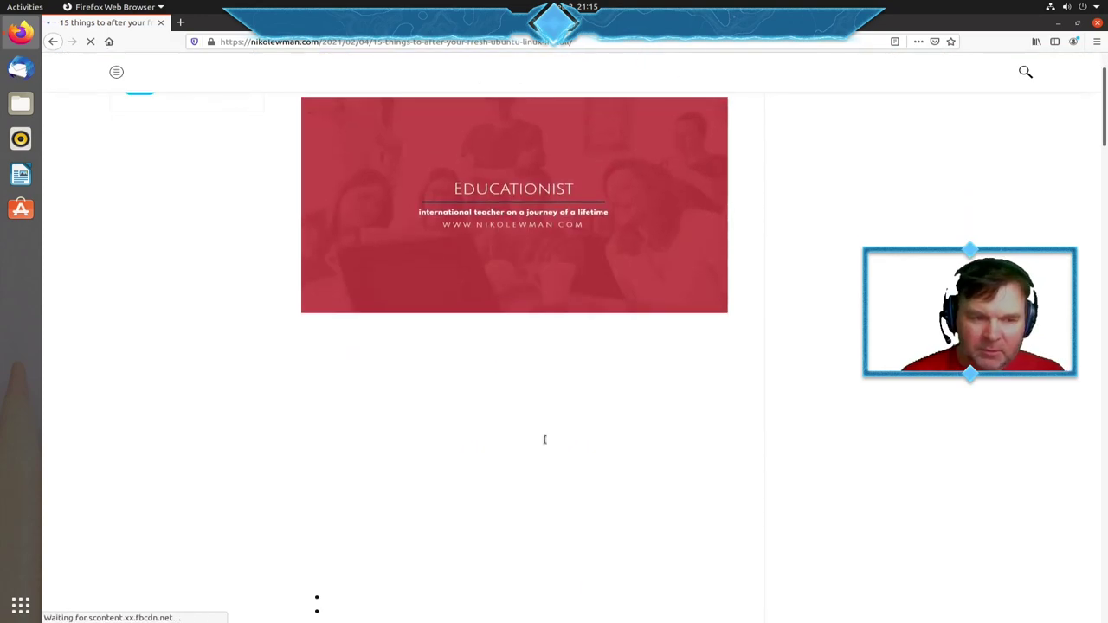
pyautogui.scroll(-2, 546, 444)
pyautogui.scroll(-1, 546, 442)
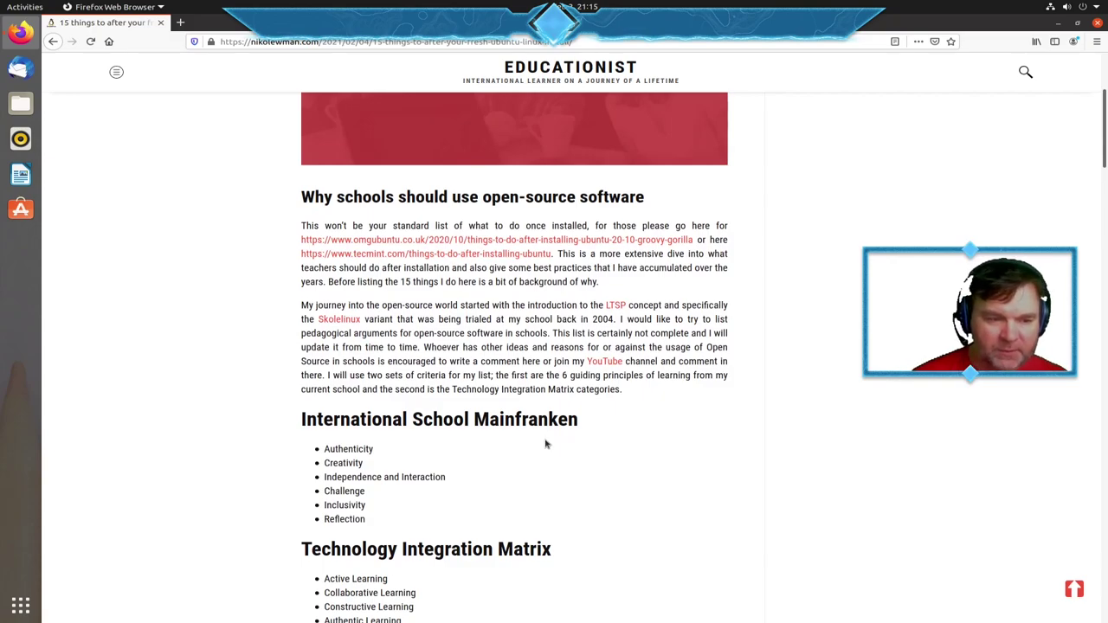
pyautogui.scroll(-5, 546, 443)
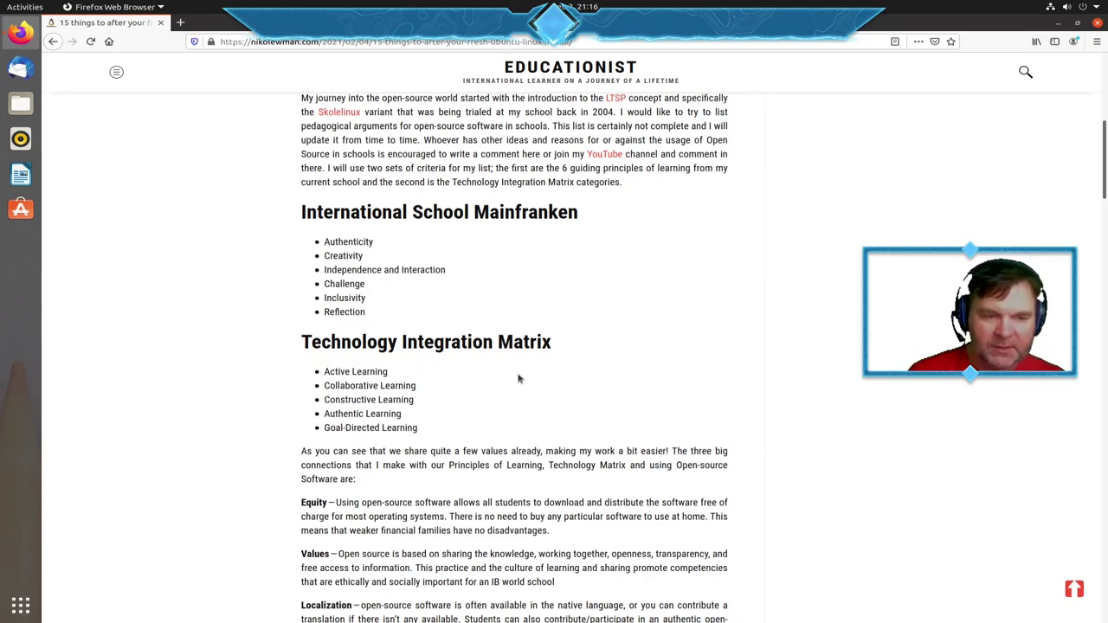
pyautogui.scroll(-2, 516, 380)
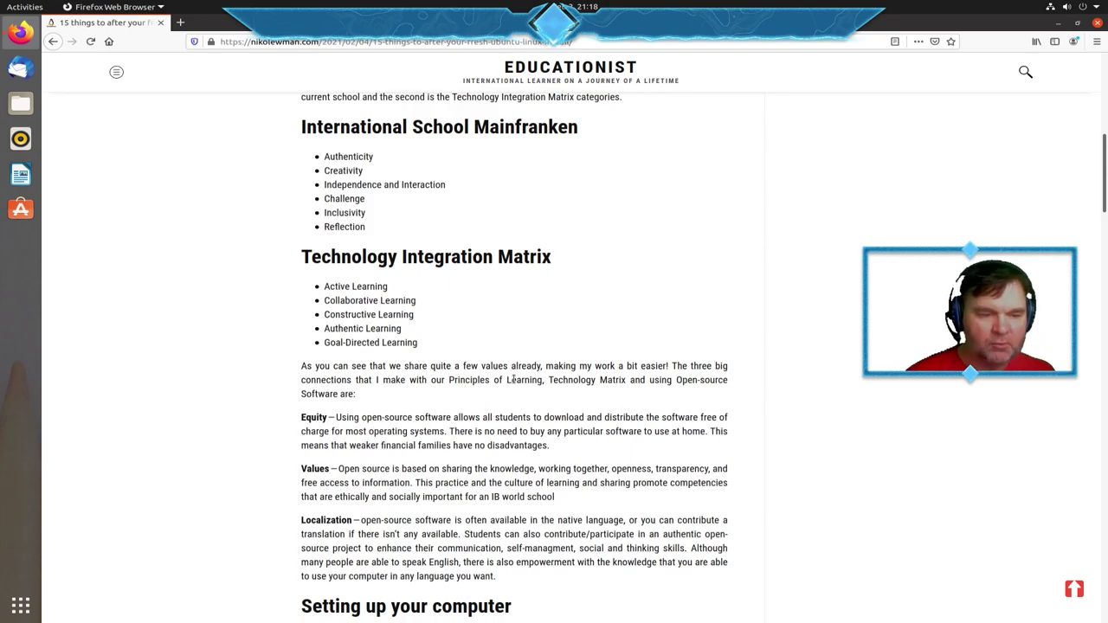
pyautogui.scroll(-5, 631, 448)
pyautogui.scroll(-1, 777, 467)
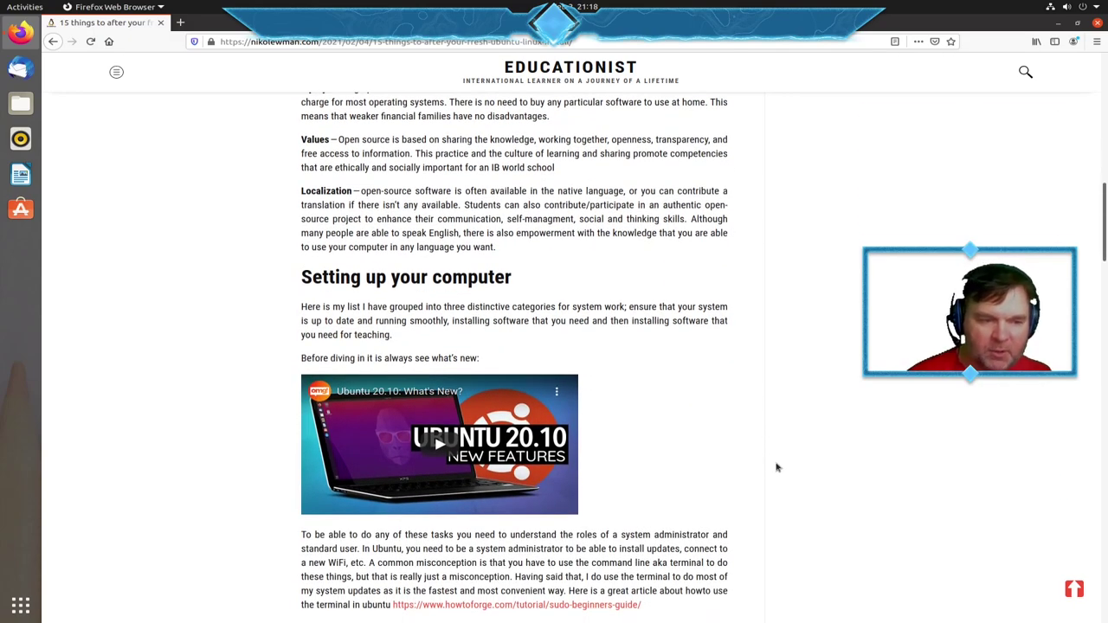
pyautogui.scroll(-3, 777, 468)
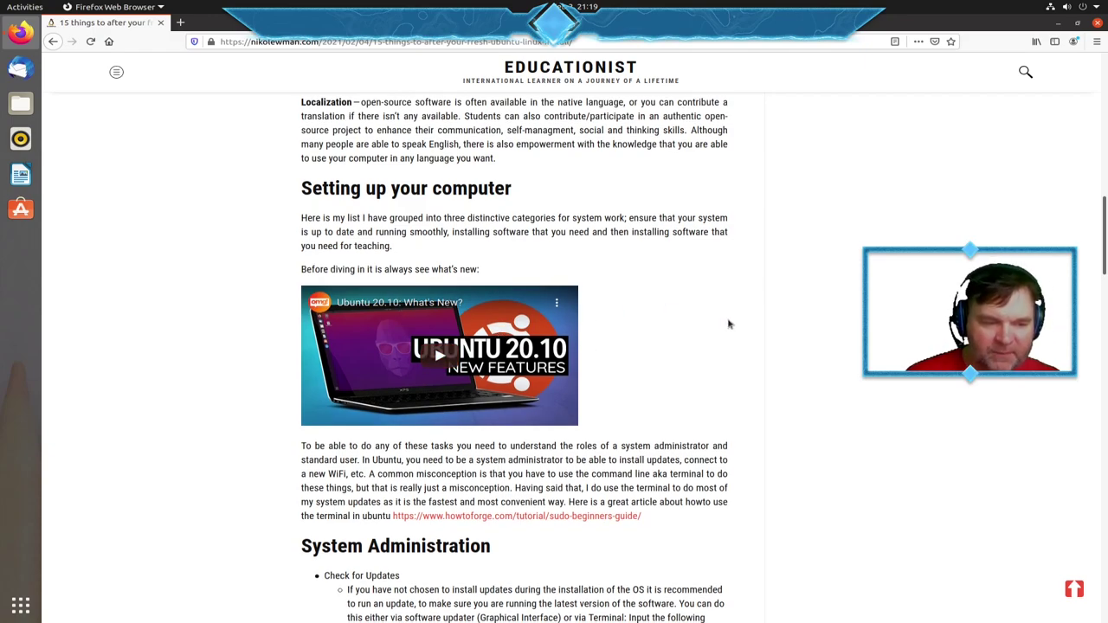
pyautogui.scroll(-1, 742, 350)
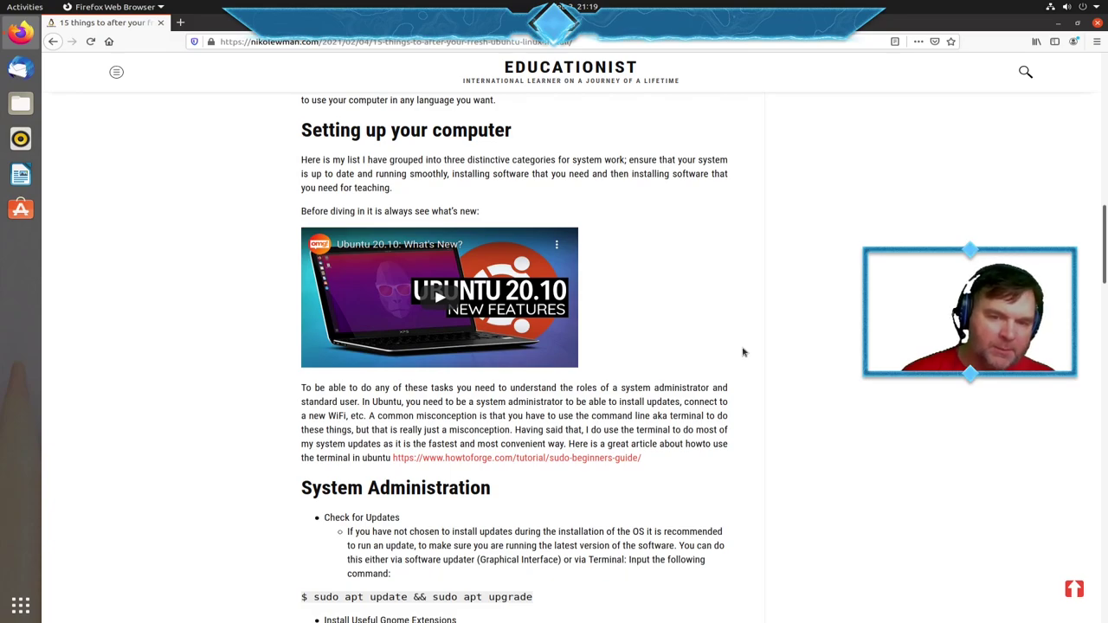
pyautogui.scroll(-3, 743, 353)
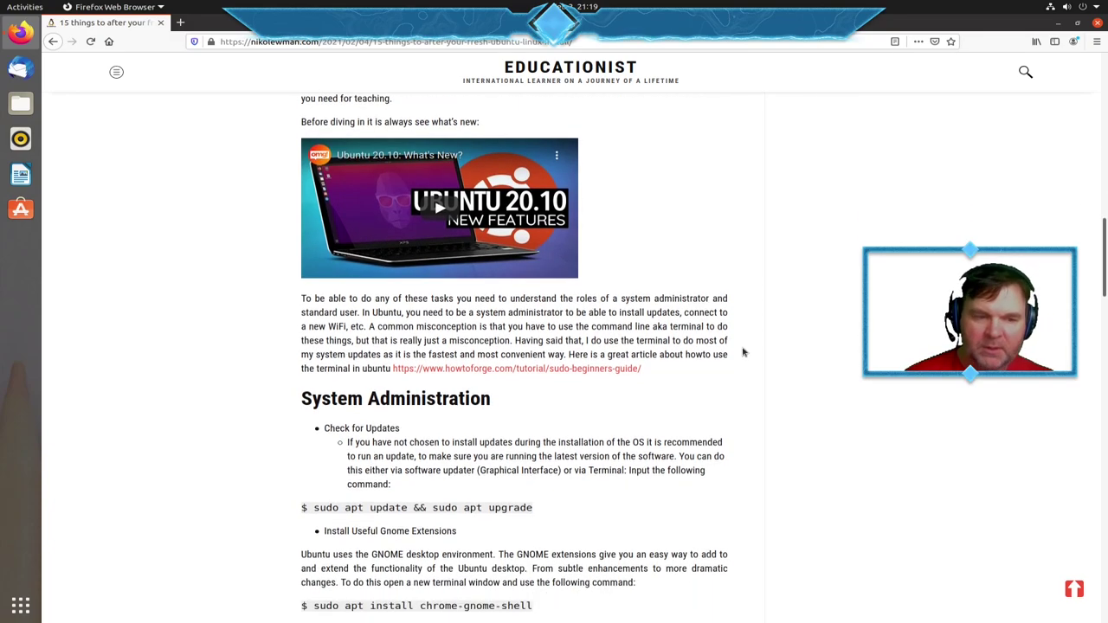
pyautogui.scroll(-2, 743, 353)
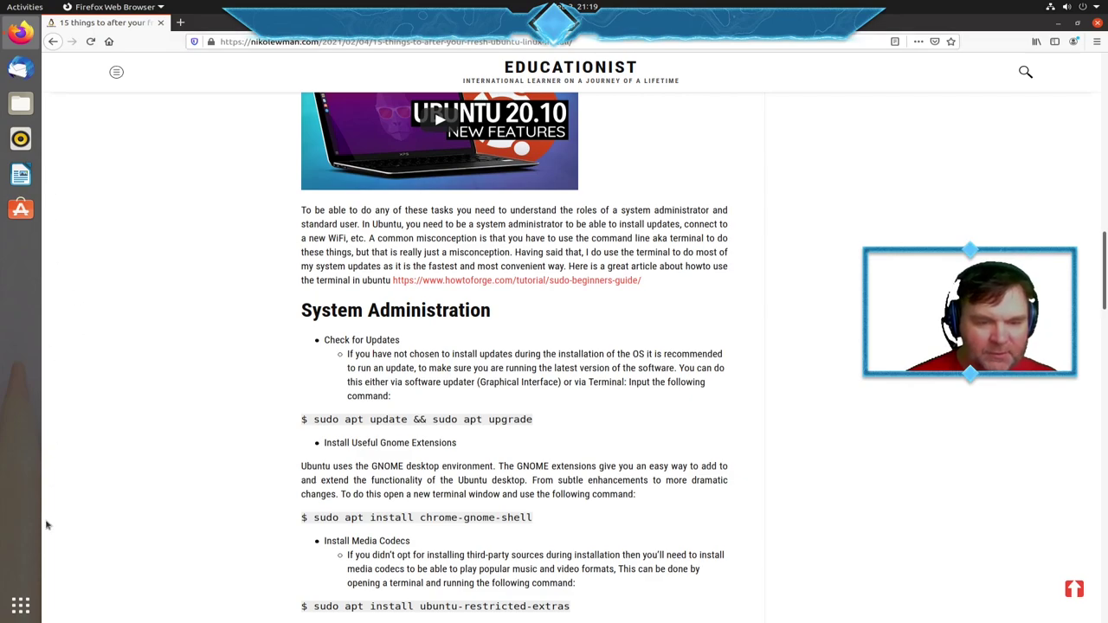
# Find and open Terminal, and place its window clear of the article's command lines.
pyautogui.click(19, 611)
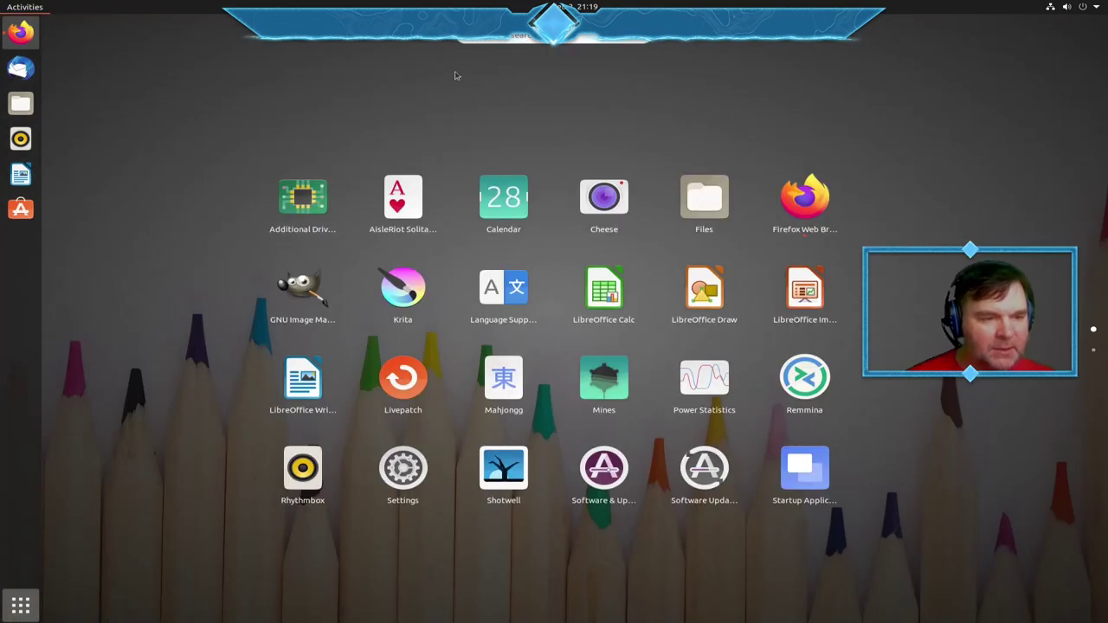
pyautogui.write('termin')
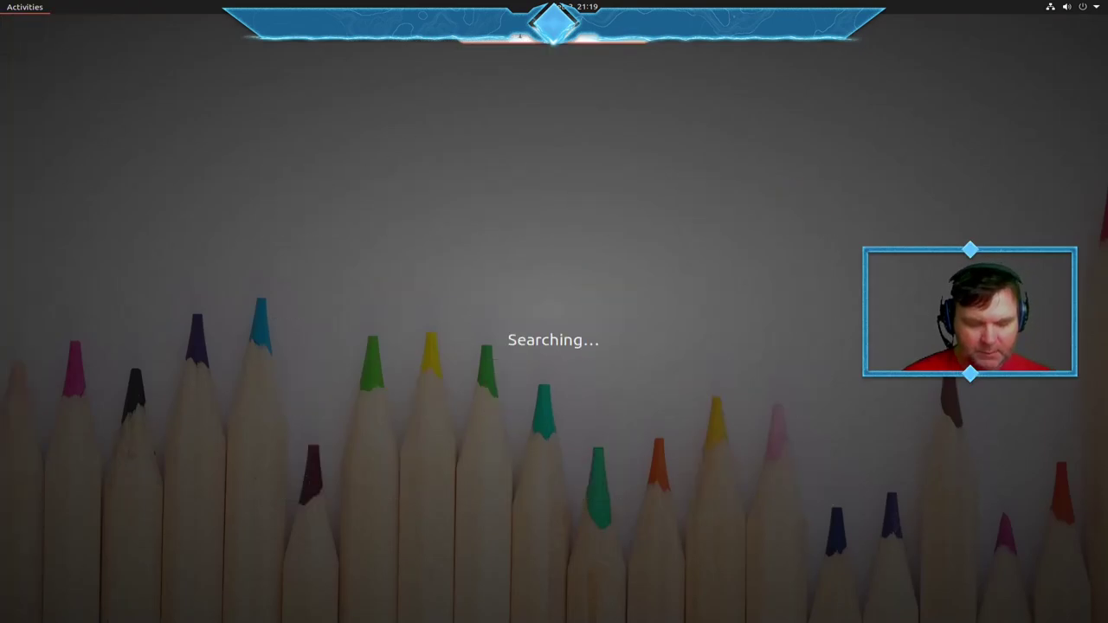
pyautogui.click(558, 78)
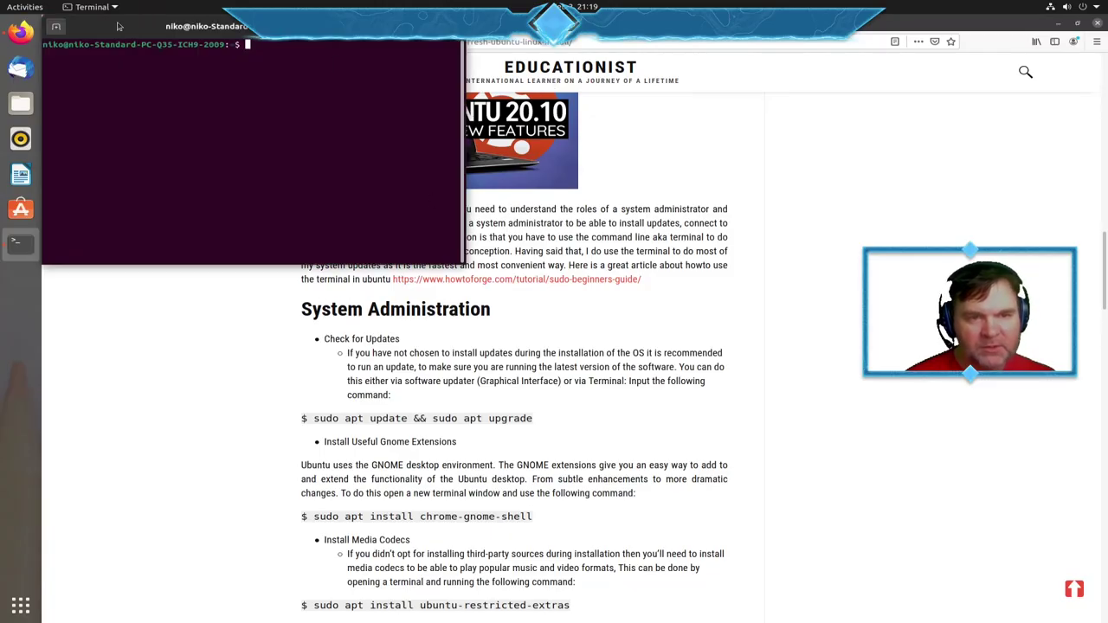
pyautogui.moveTo(118, 27); pyautogui.dragTo(712, 157)
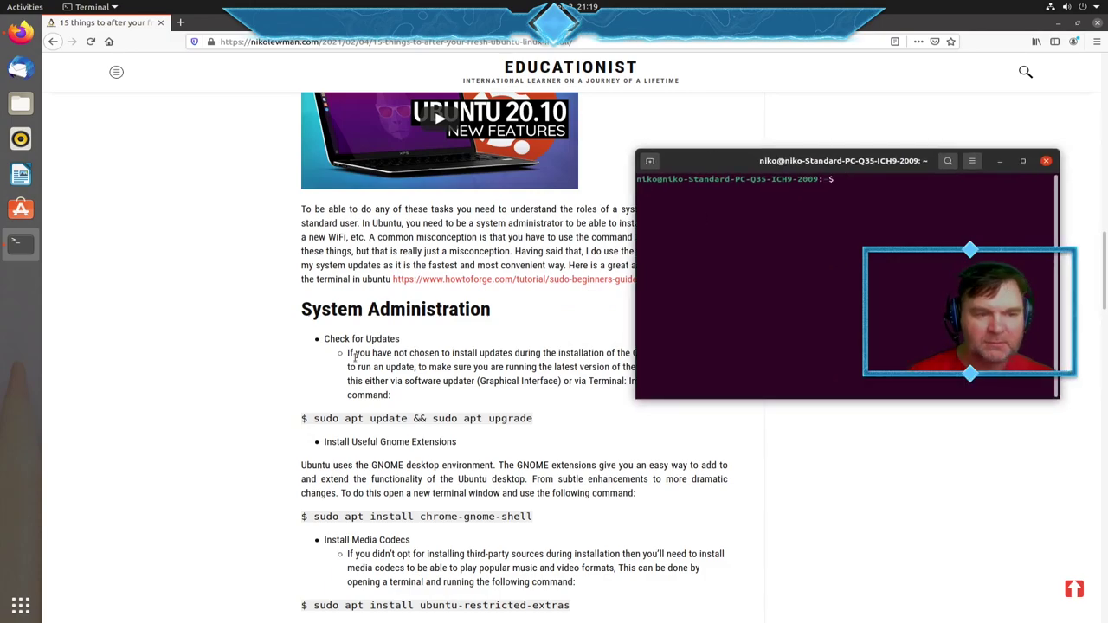
# Copy the command "sudo apt update && sudo apt upgrade" from the article's Check for Updates section.
pyautogui.click(347, 421)
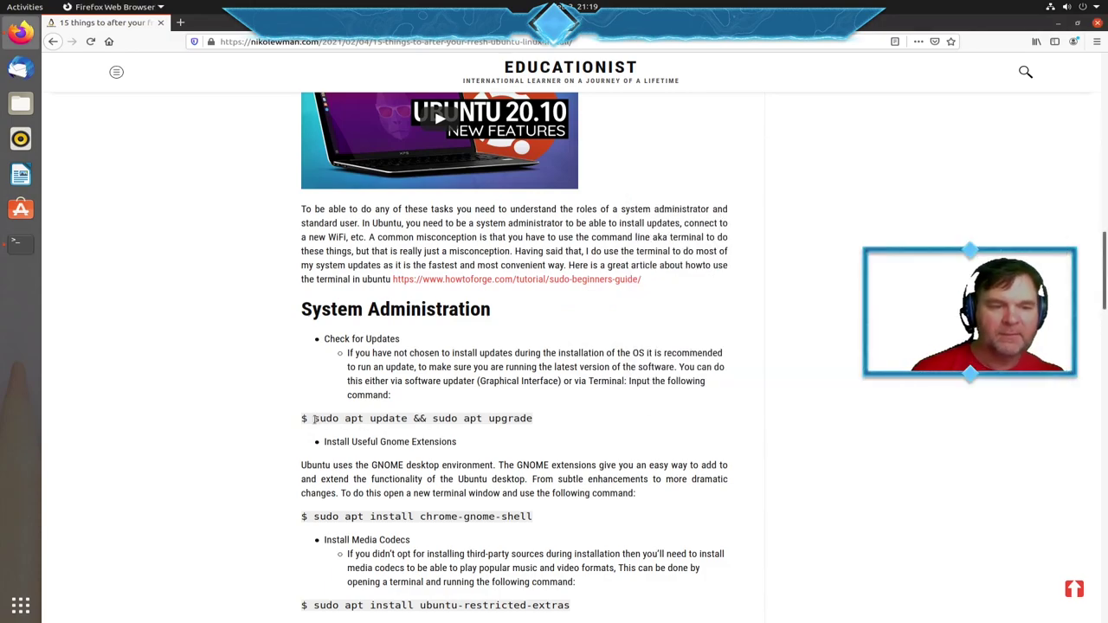
pyautogui.moveTo(312, 420); pyautogui.dragTo(560, 426)
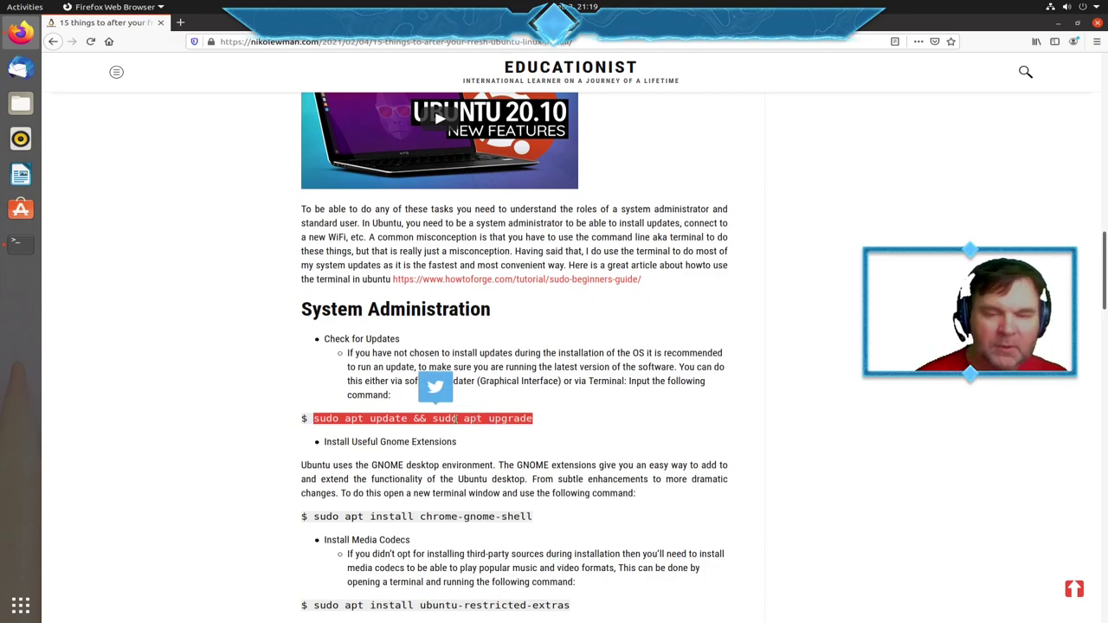
pyautogui.rightClick(455, 417)
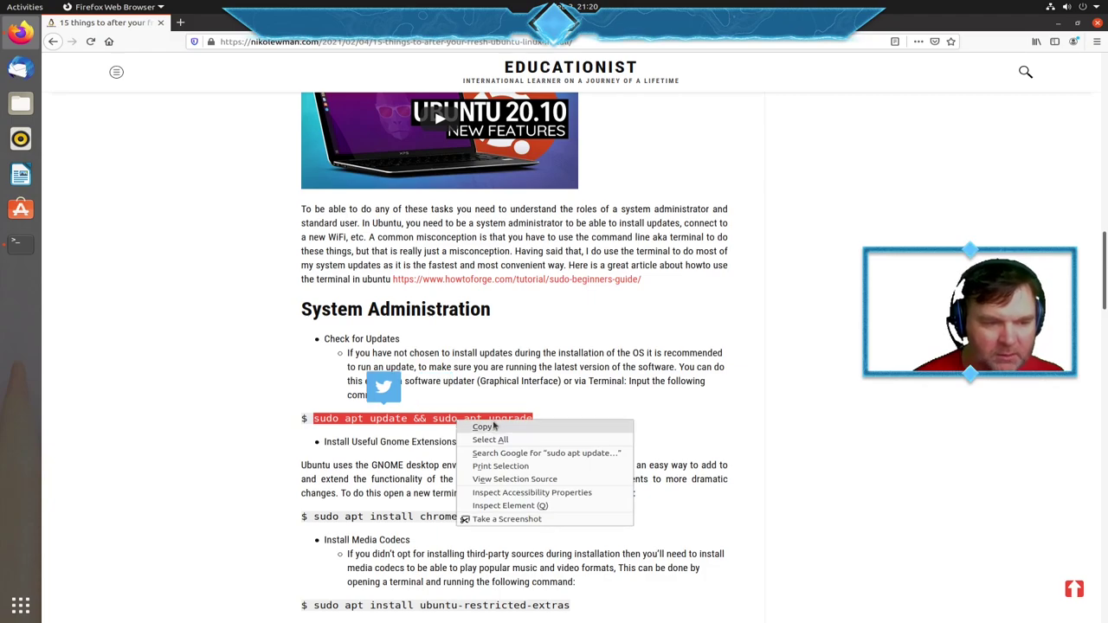
pyautogui.click(490, 424)
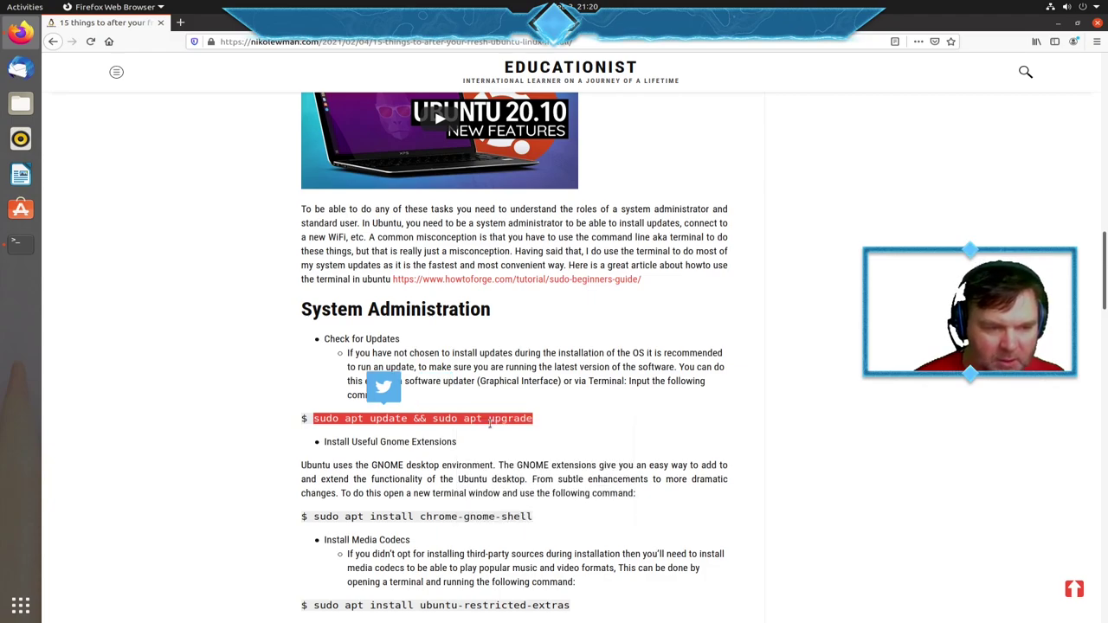
# Switch to Terminal and run the copied command "sudo apt update && sudo apt upgrade".
pyautogui.click(26, 245)
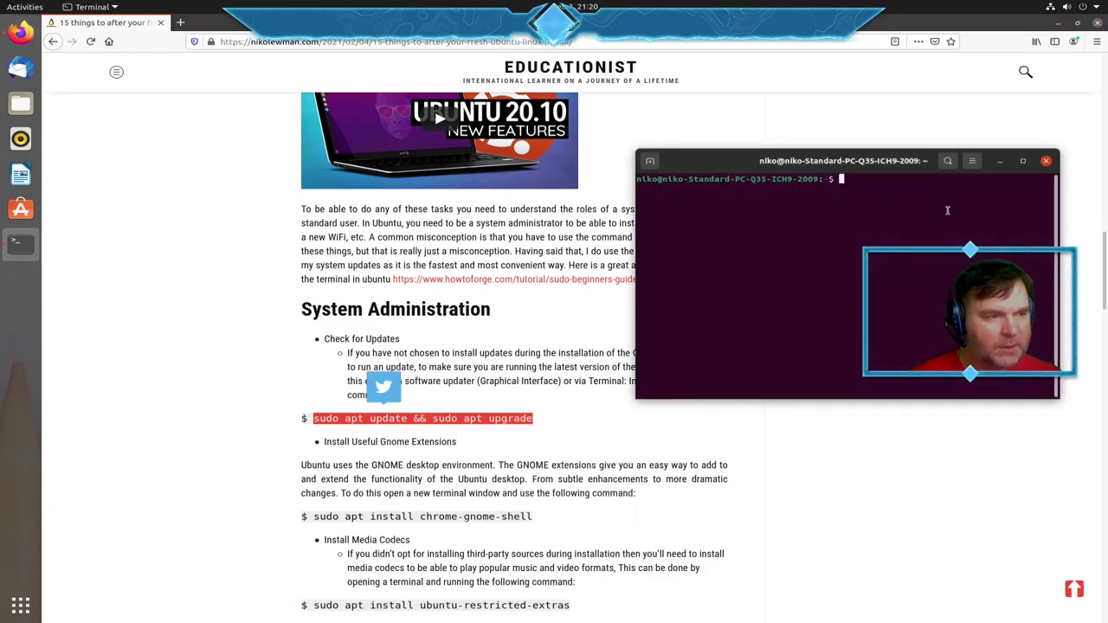
pyautogui.rightClick(913, 168)
pyautogui.click(892, 223)
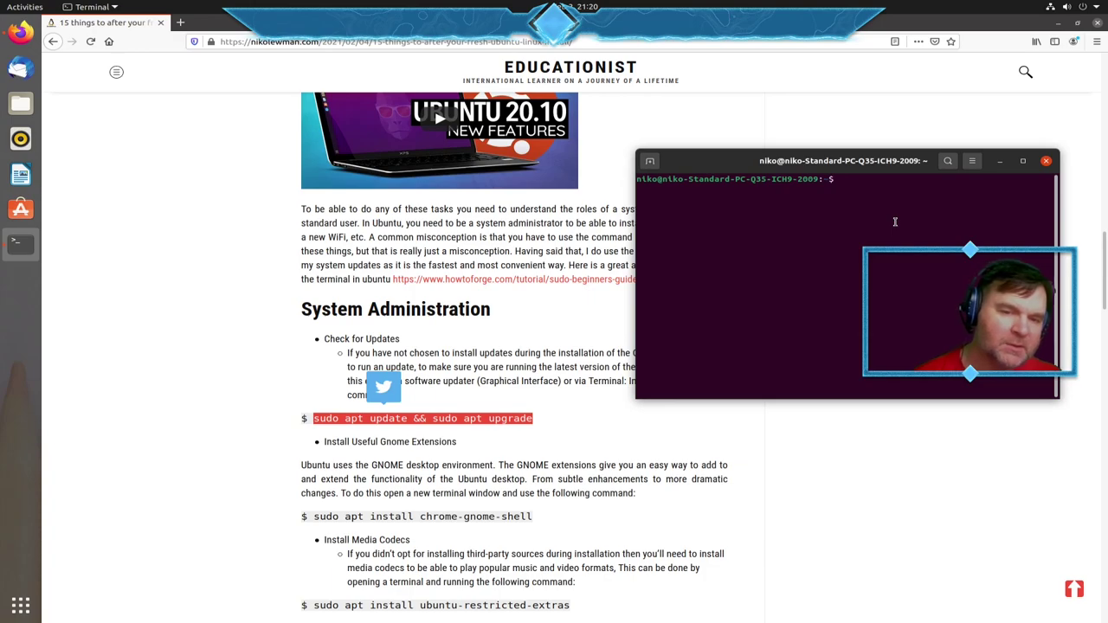
pyautogui.hotkey('ctrl', 'shift', 'v')
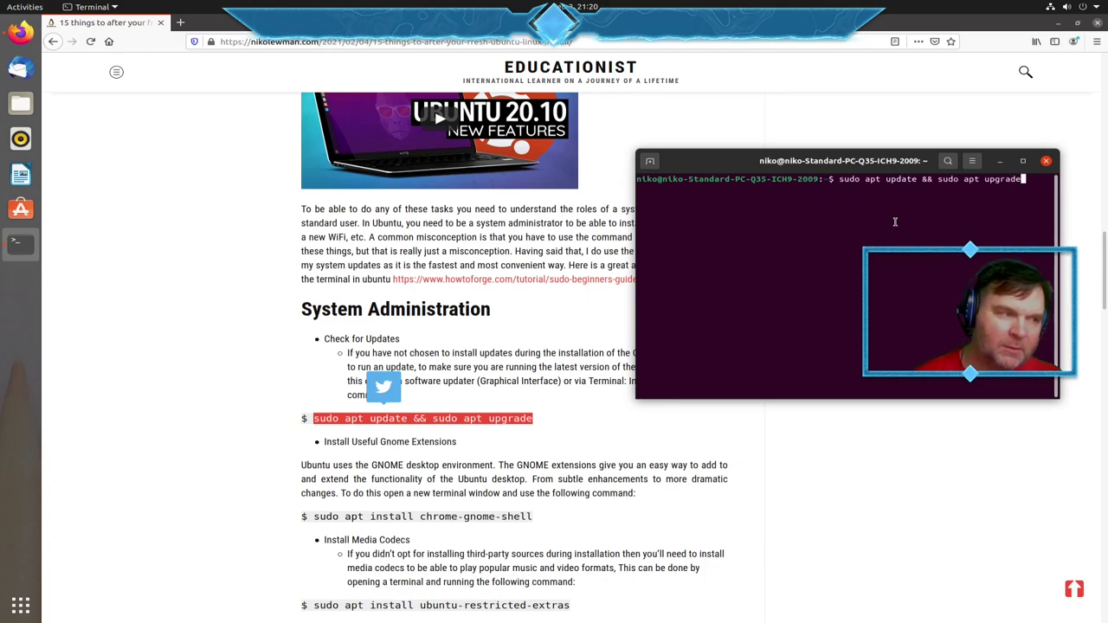
pyautogui.press('Return')
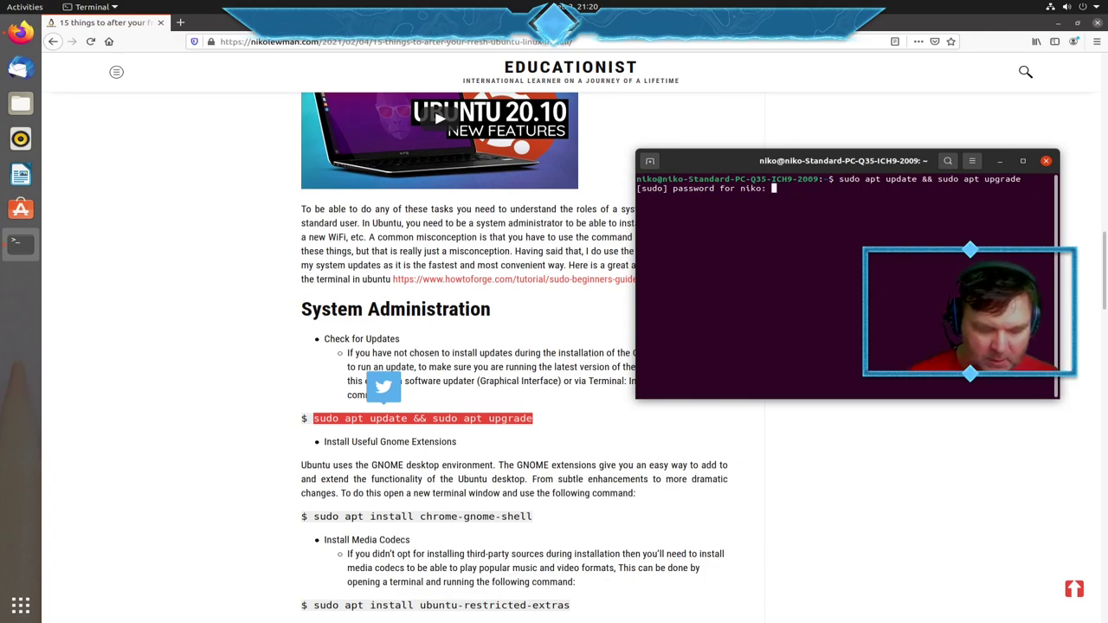
# Enter the account password for sudo and agree to continue with the package upgrade.
pyautogui.press('Return')
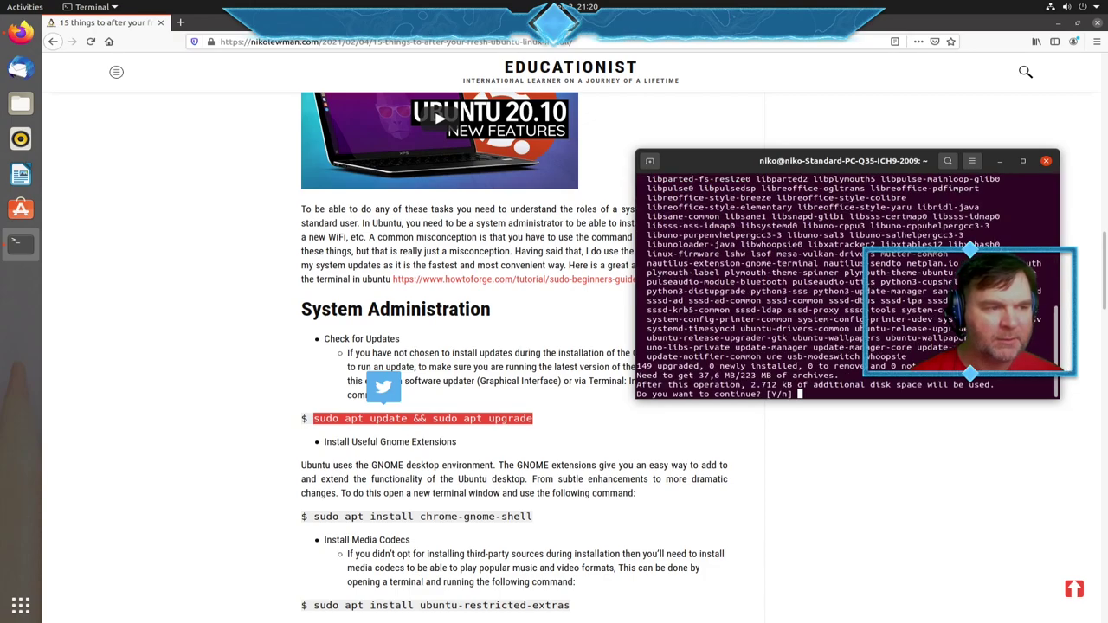
pyautogui.press('Return')
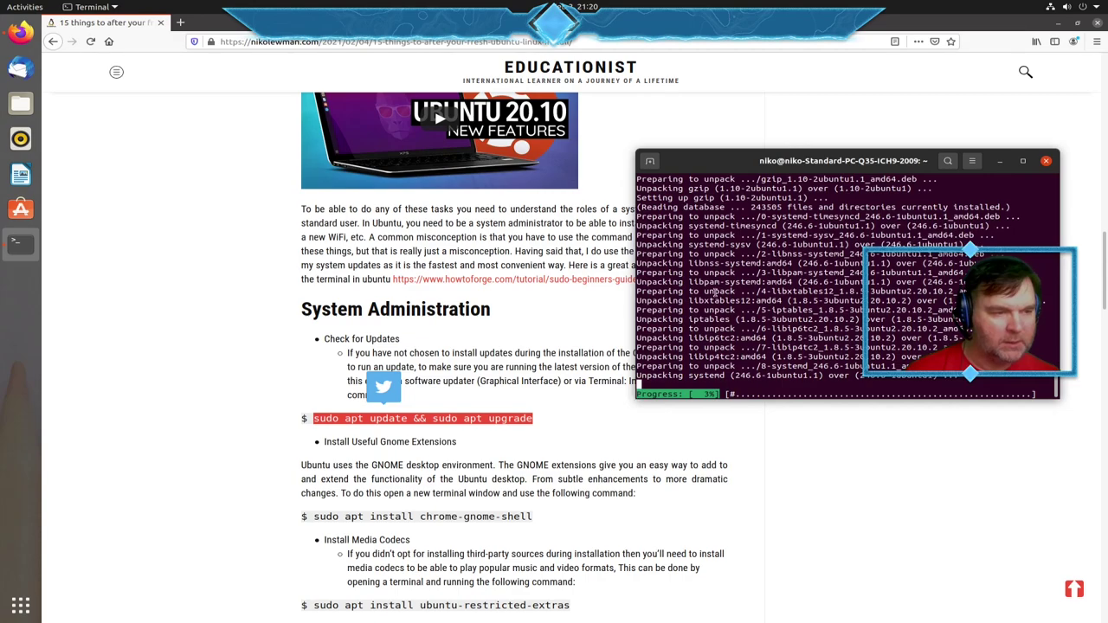
# Move the terminal window off the article and read the remaining System Administration items up to the Software section.
pyautogui.moveTo(861, 160); pyautogui.dragTo(903, 69)
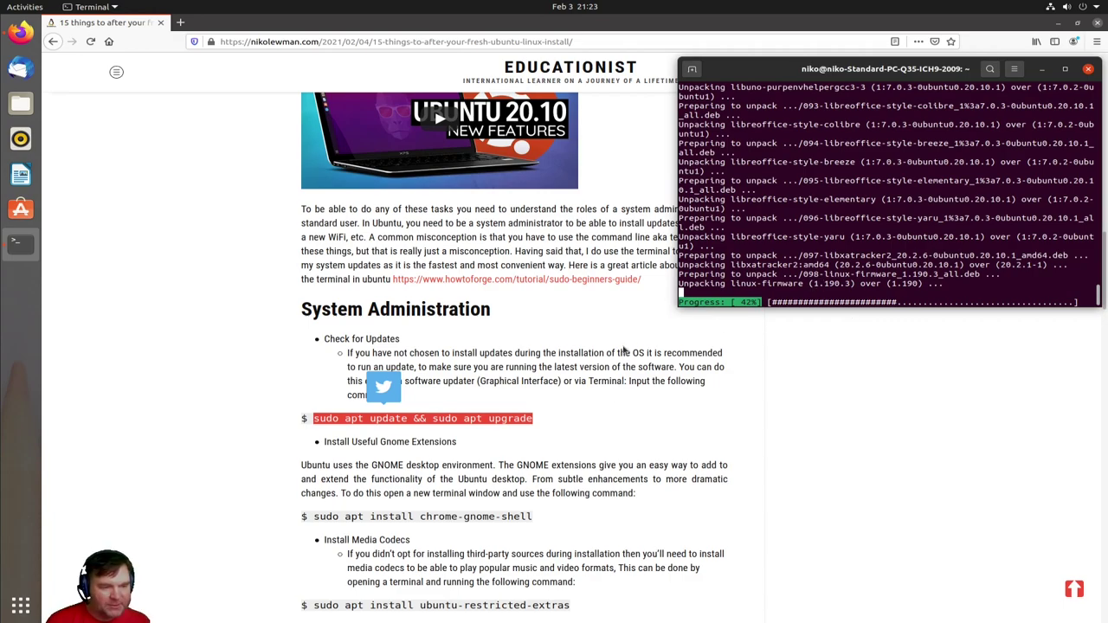
pyautogui.scroll(-3, 515, 496)
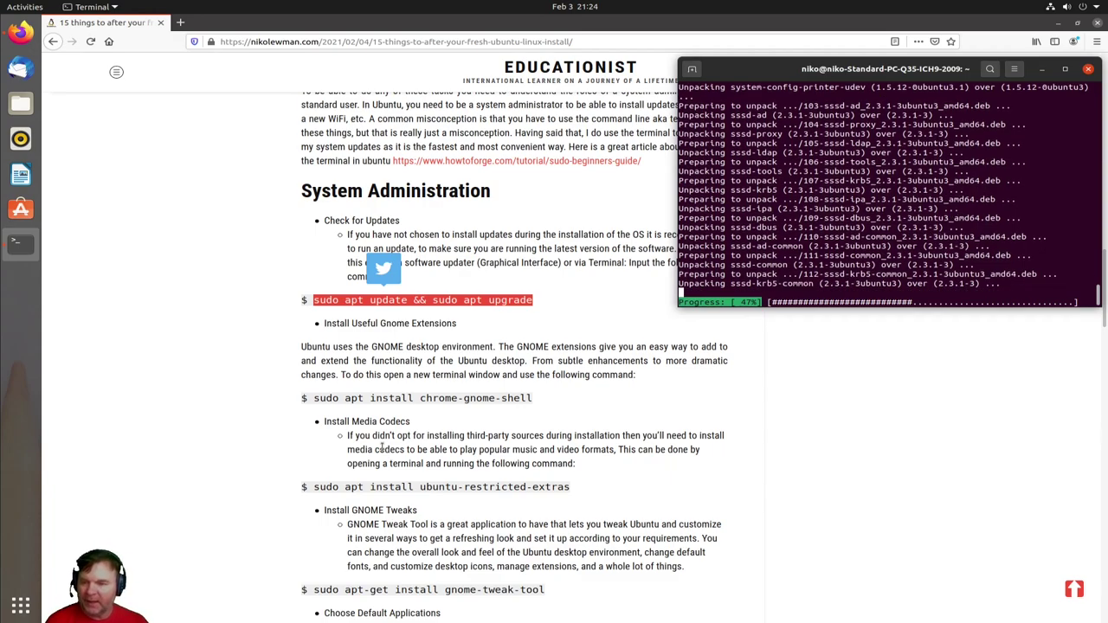
pyautogui.scroll(-2, 388, 524)
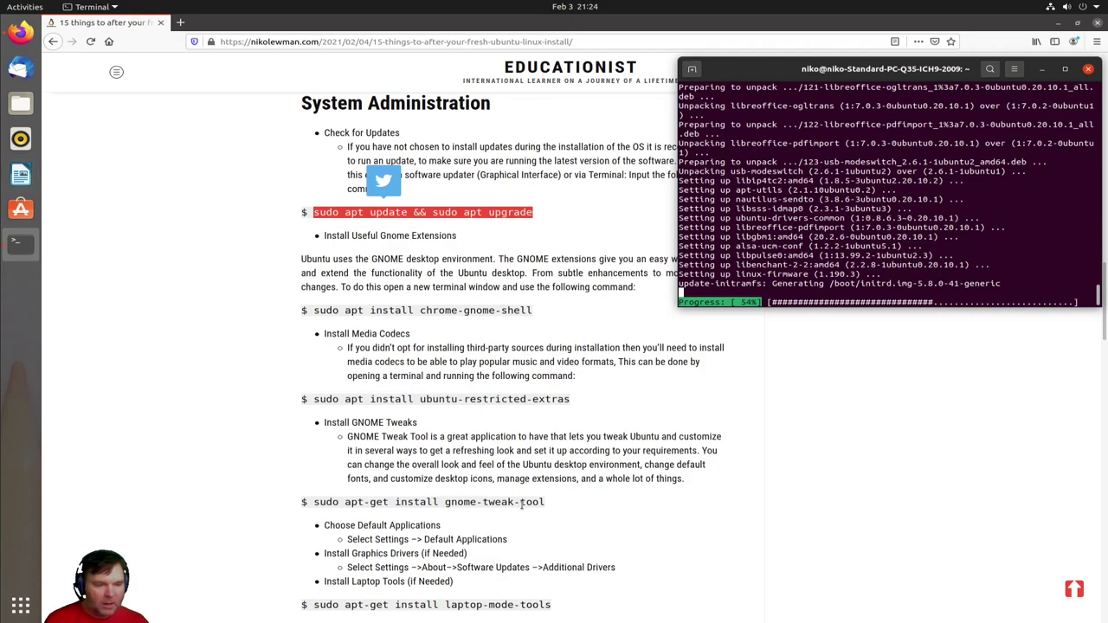
pyautogui.scroll(-1, 524, 511)
pyautogui.scroll(-3, 521, 517)
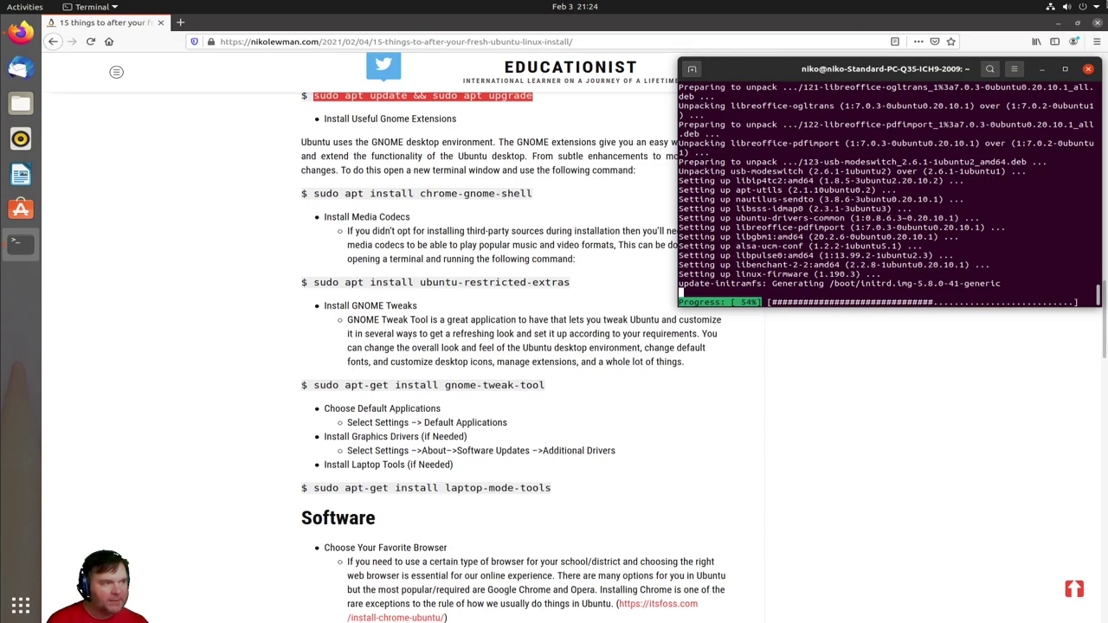
# Open the system Settings, move the window clear of the terminal, and show the Default Applications page.
pyautogui.click(1086, 10)
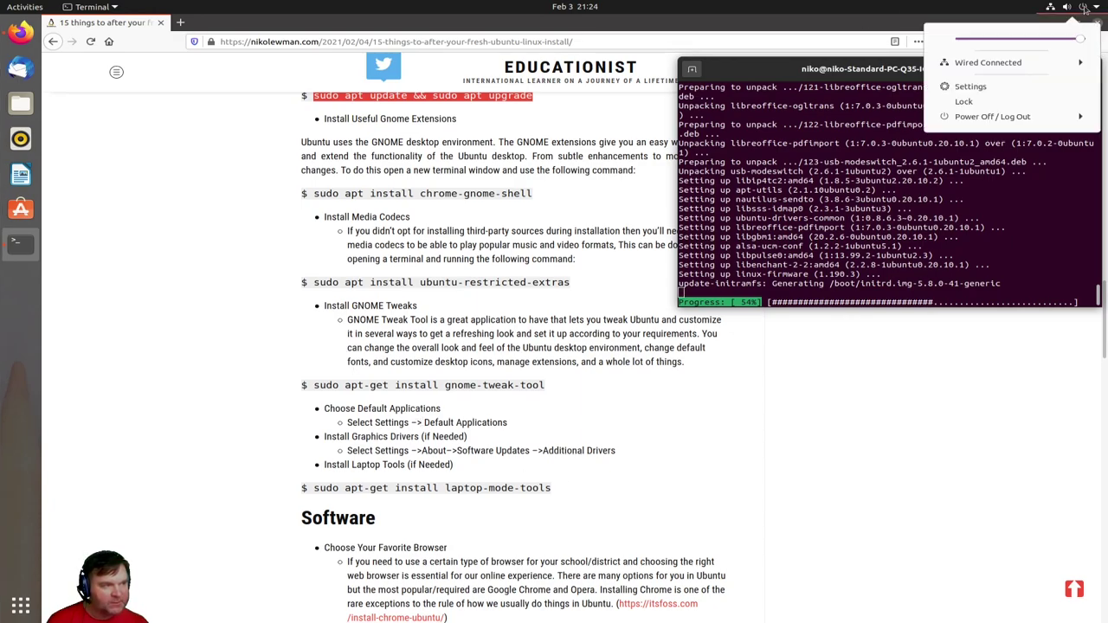
pyautogui.click(968, 89)
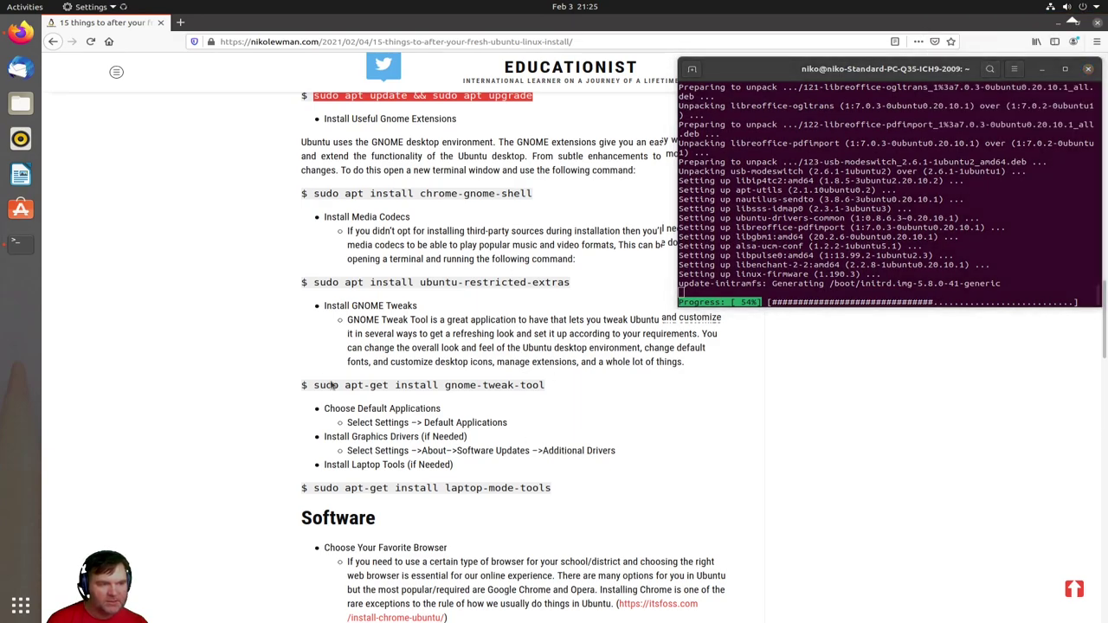
pyautogui.scroll(-1, 535, 343)
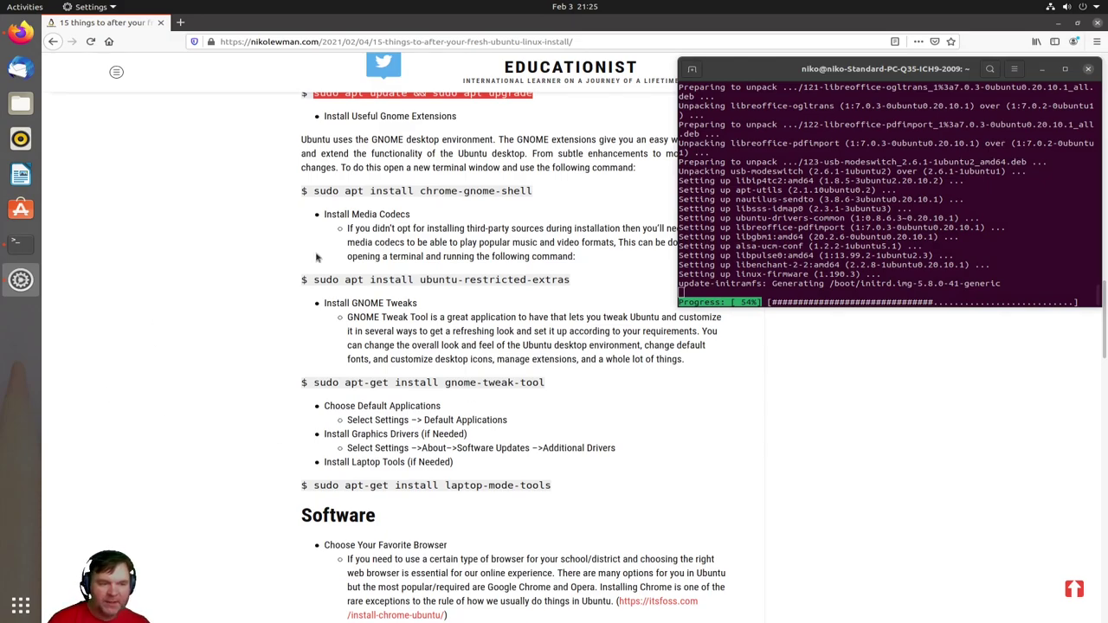
pyautogui.moveTo(501, 122); pyautogui.dragTo(313, 114)
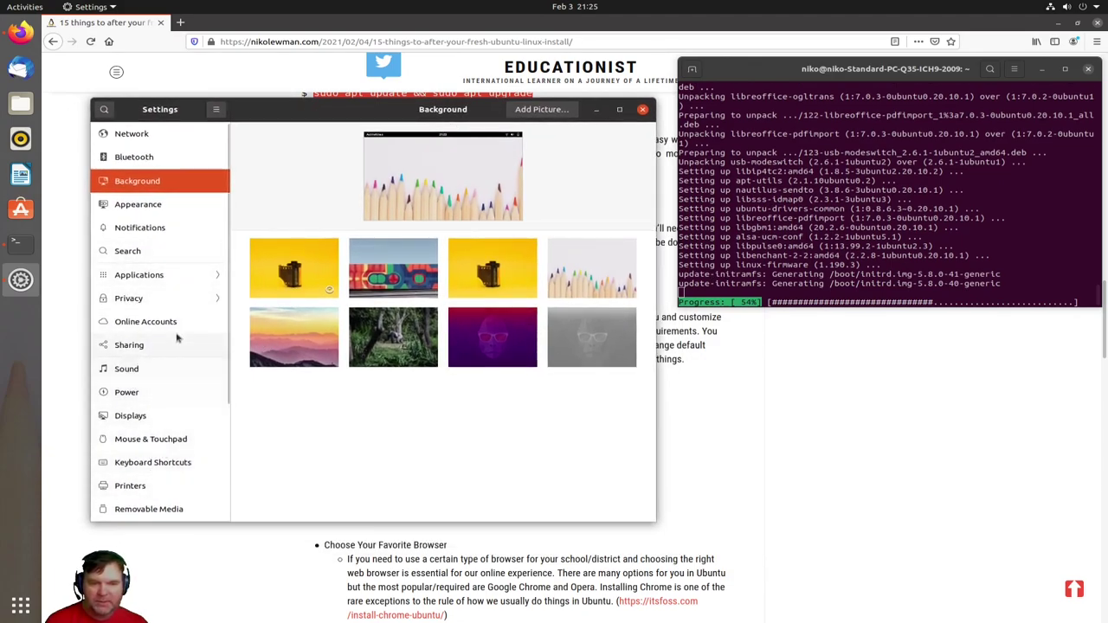
pyautogui.scroll(-2, 166, 415)
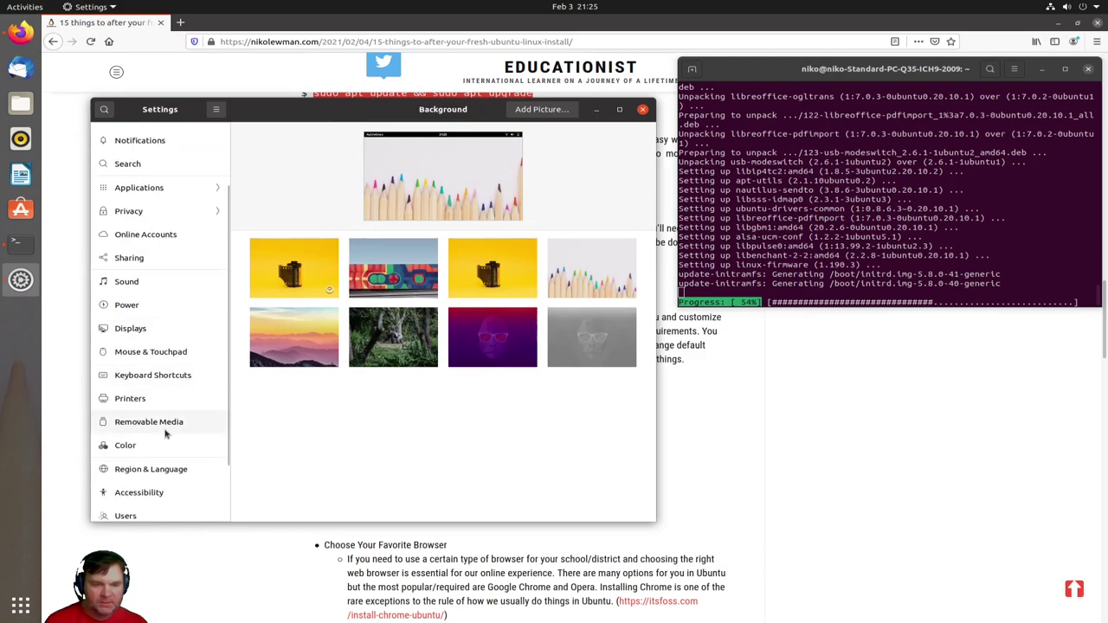
pyautogui.scroll(-2, 166, 435)
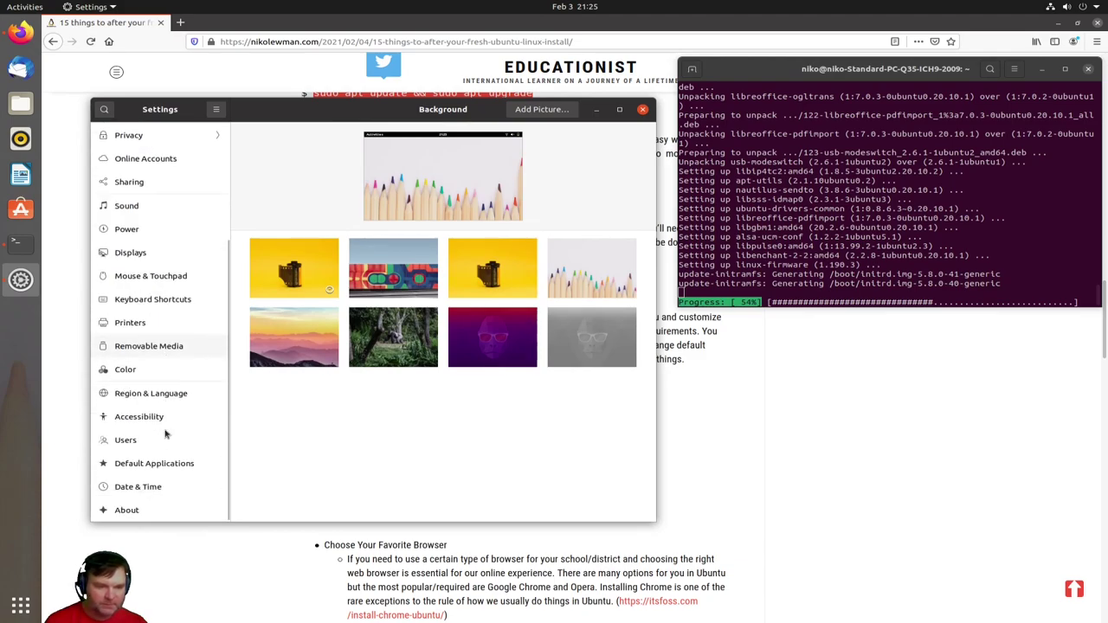
pyautogui.click(129, 465)
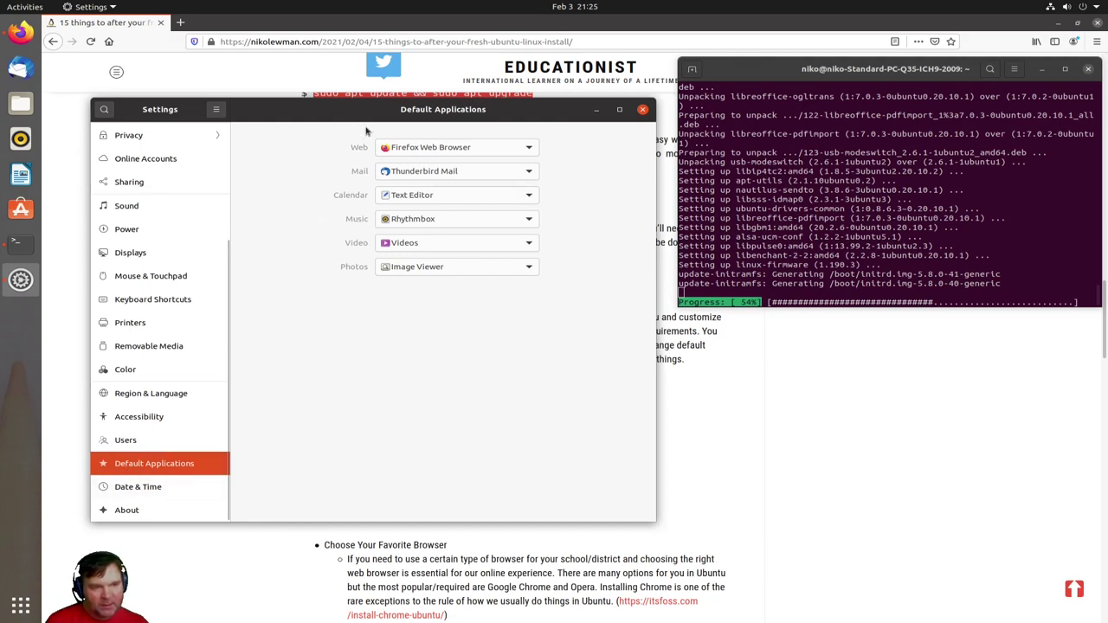
# Check which programs are offered as defaults for Web, Mail, Calendar, Music and Video.
pyautogui.click(413, 151)
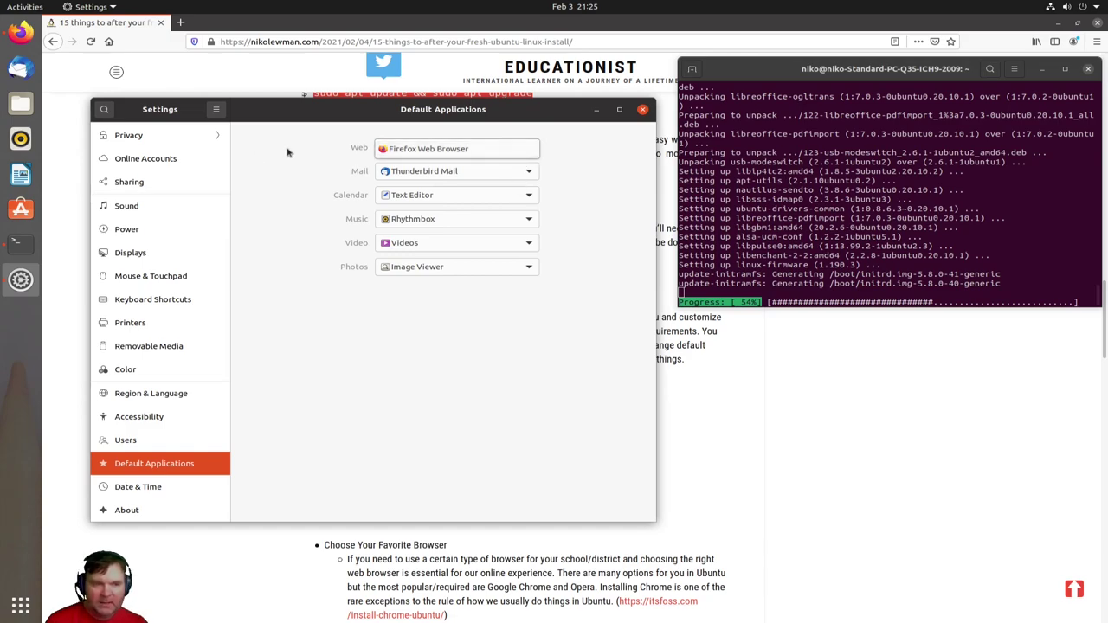
pyautogui.click(336, 199)
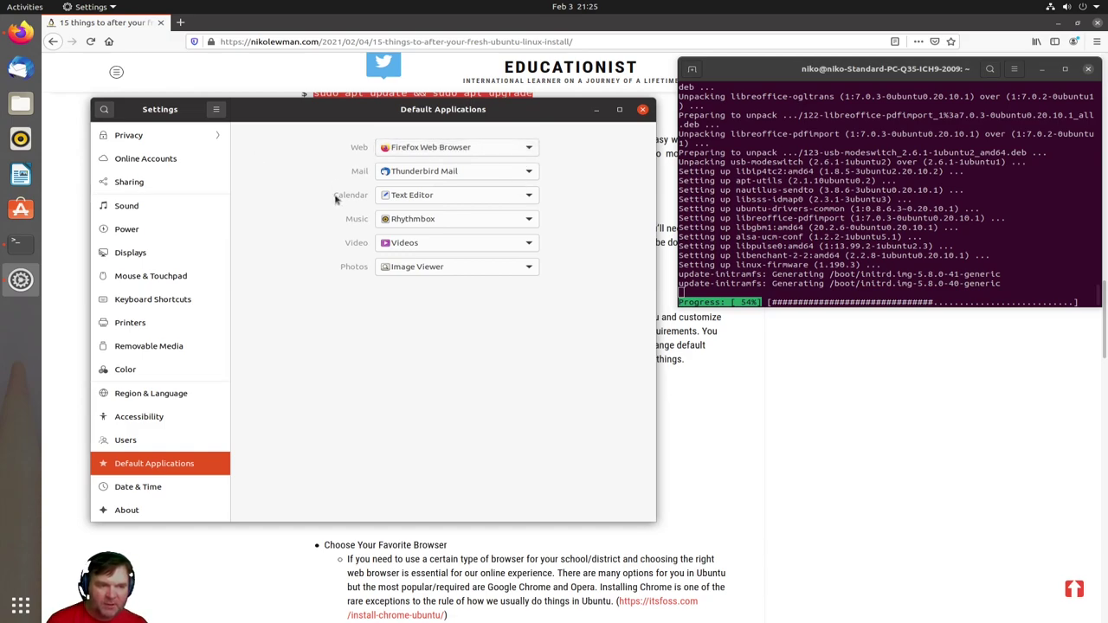
pyautogui.click(497, 176)
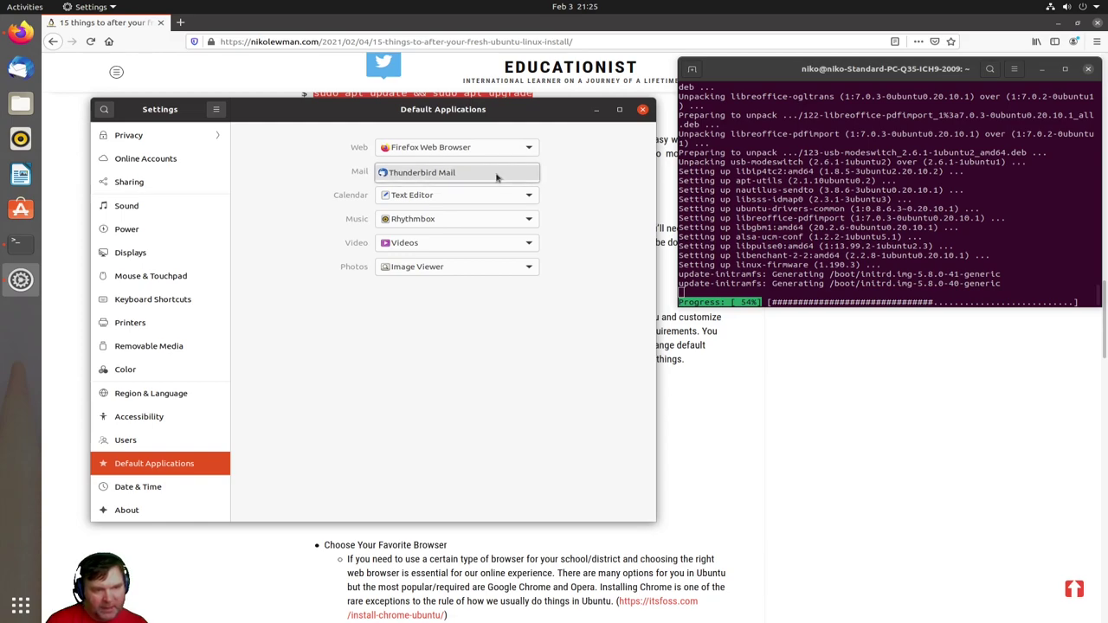
pyautogui.click(497, 176)
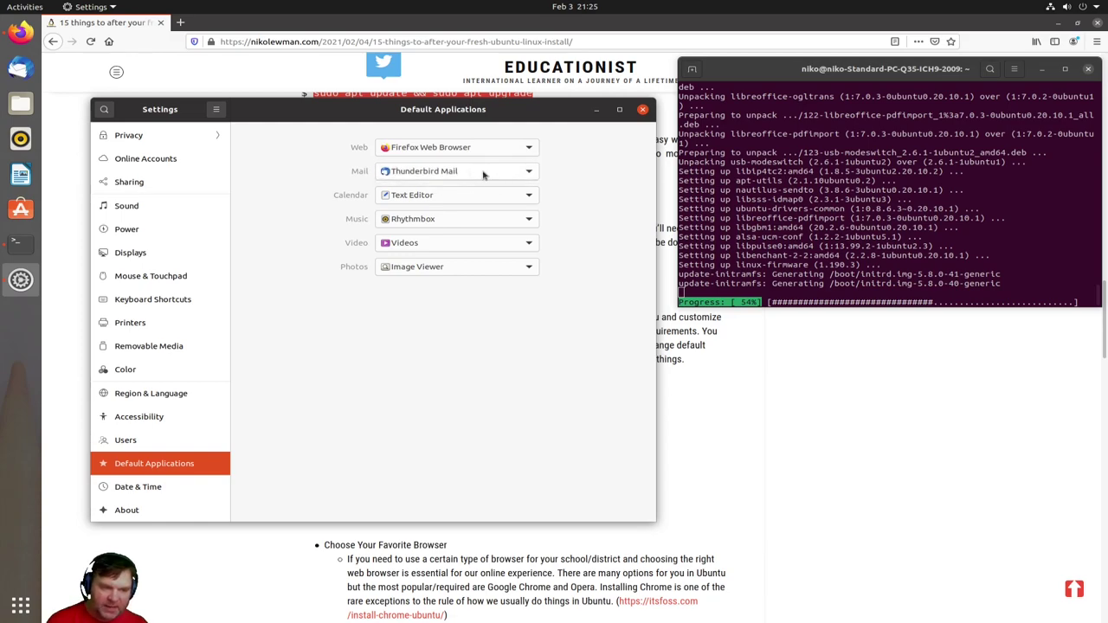
pyautogui.click(479, 196)
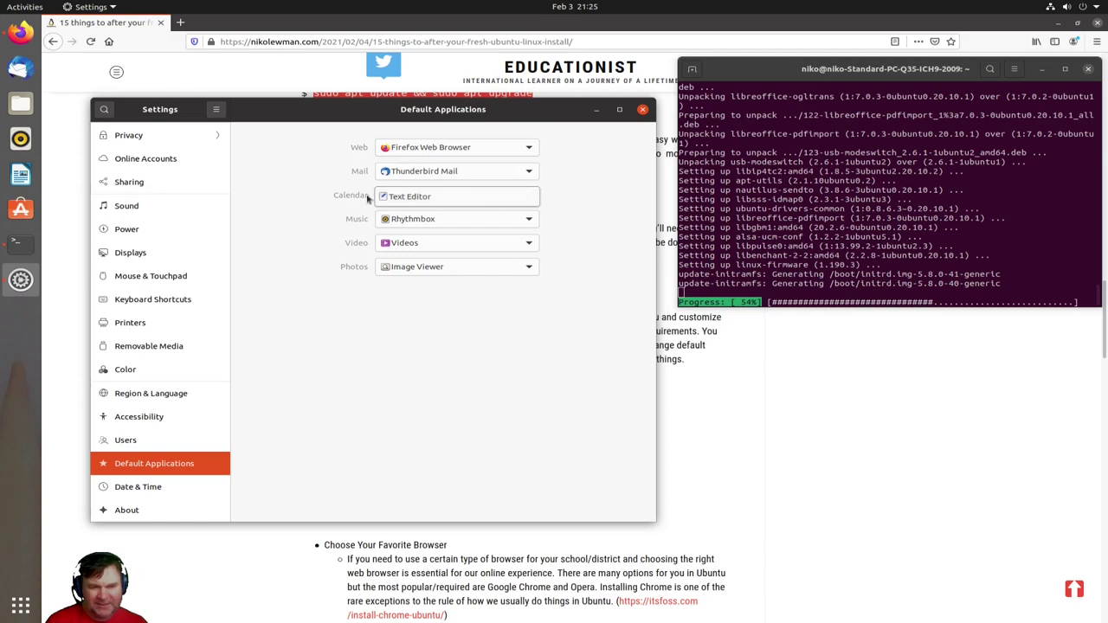
pyautogui.click(333, 195)
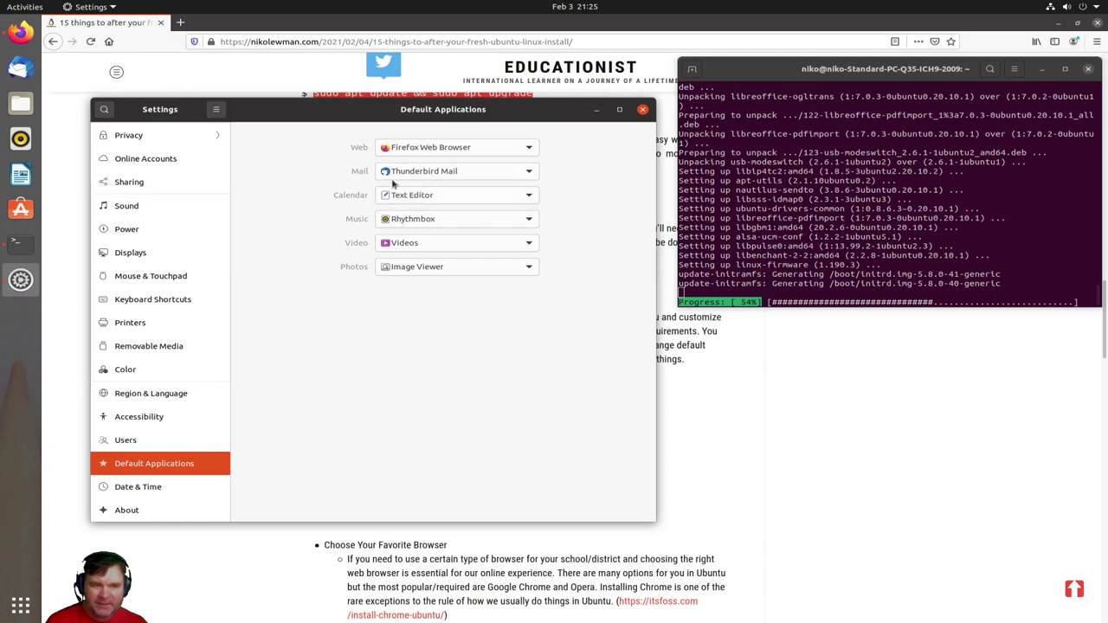
pyautogui.click(480, 221)
pyautogui.click(485, 223)
pyautogui.click(488, 245)
pyautogui.click(488, 245)
# Set the default application for Photos to Shotwell Viewer.
pyautogui.click(485, 269)
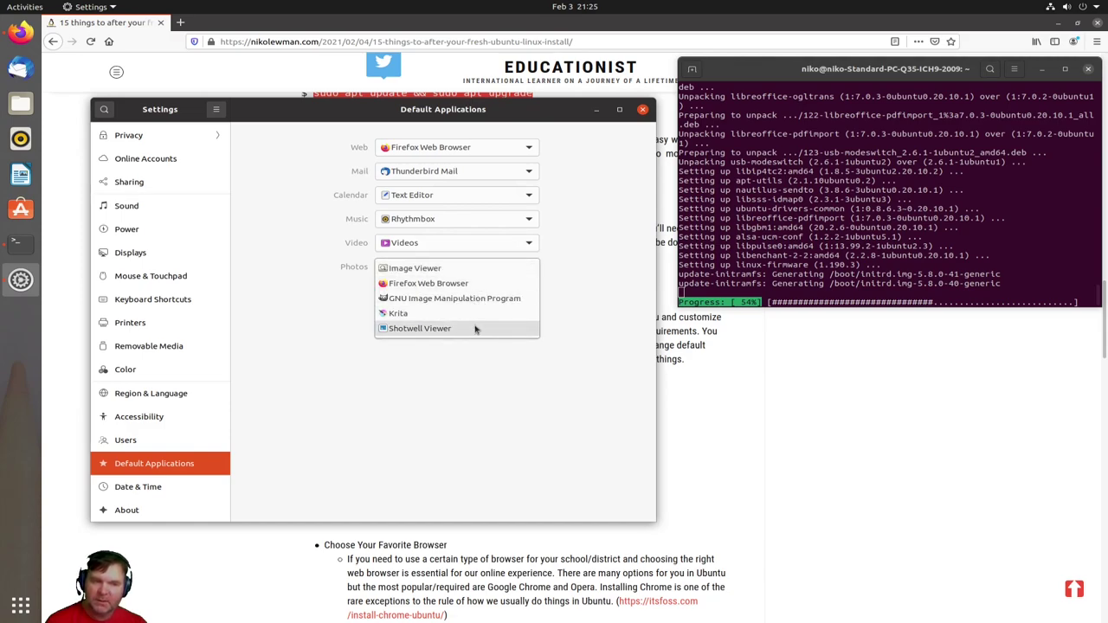
pyautogui.press('Escape')
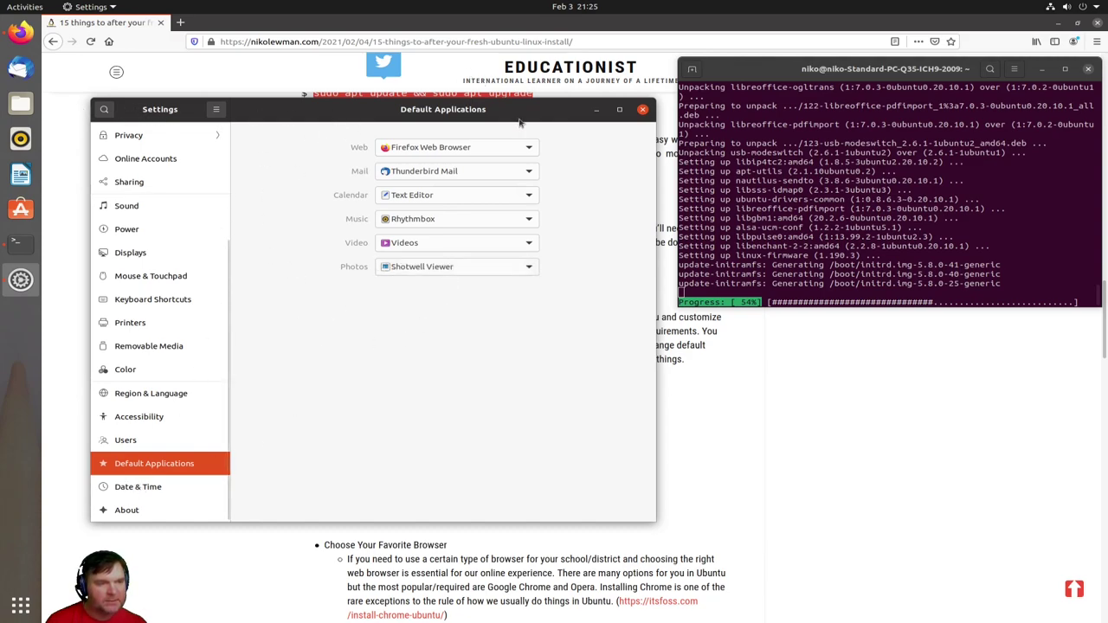
pyautogui.click(448, 268)
pyautogui.click(447, 271)
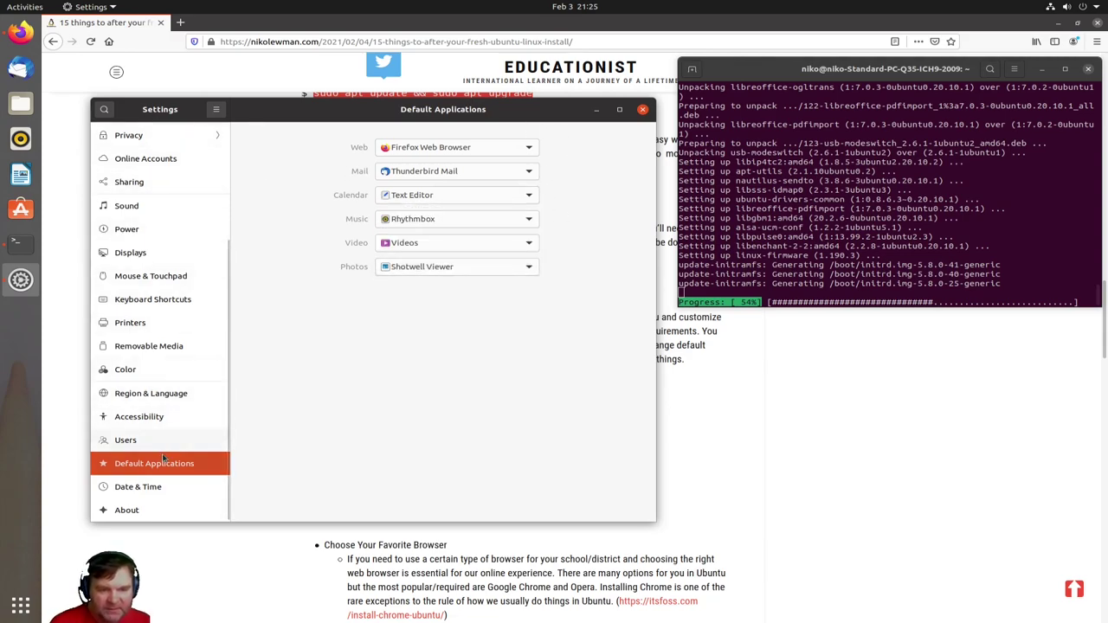
# Open Software & Updates from the About page's software updates entry and move its window clear of the terminal.
pyautogui.moveTo(294, 115); pyautogui.dragTo(280, 55)
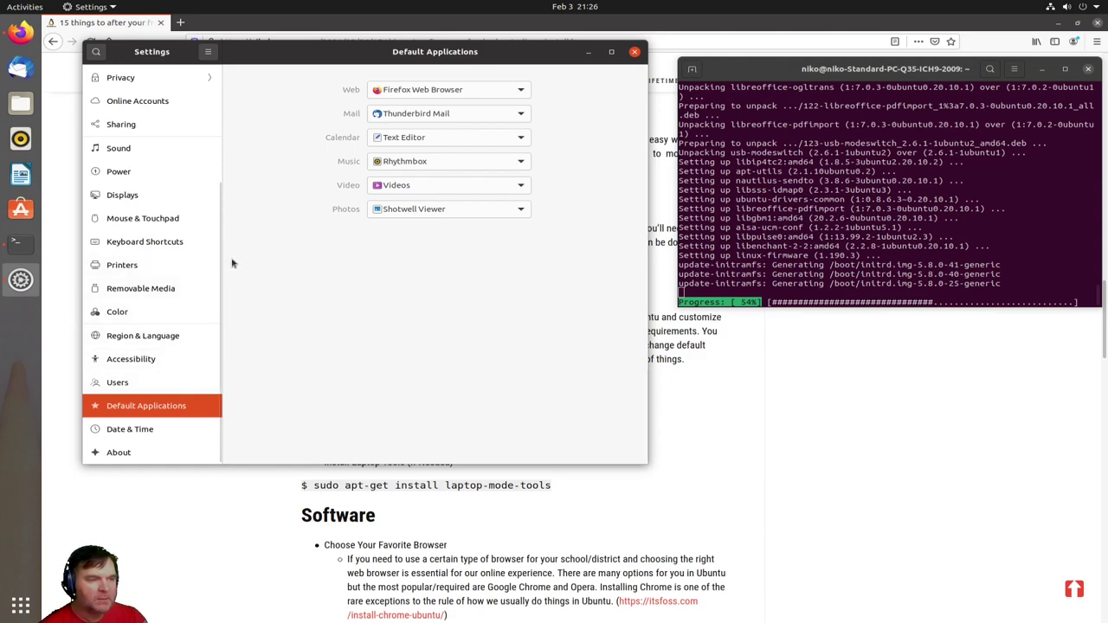
pyautogui.click(112, 454)
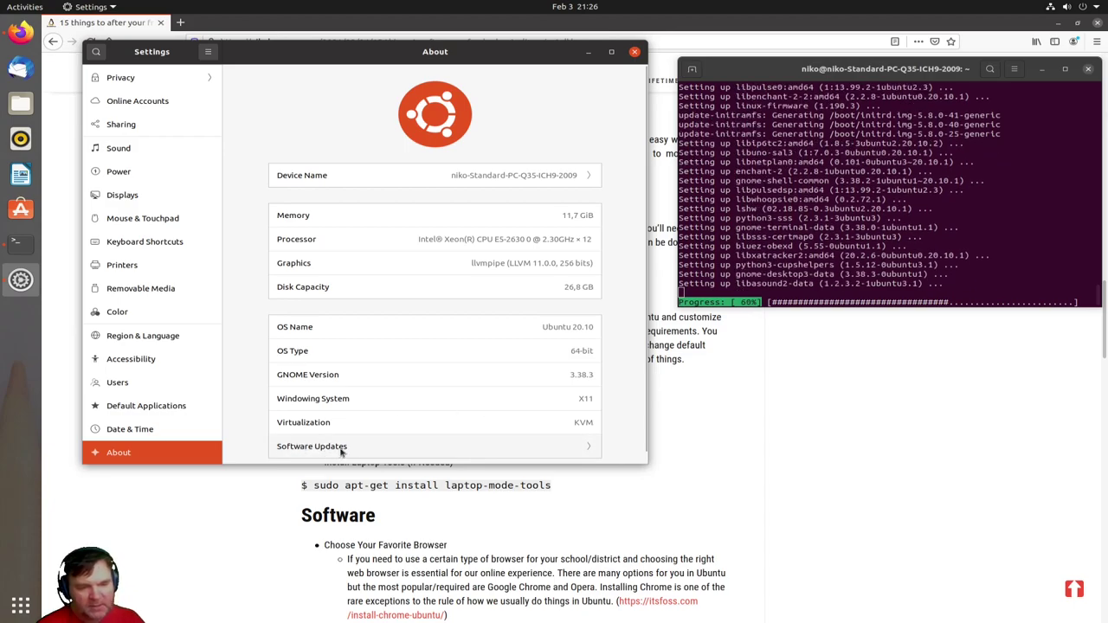
pyautogui.click(341, 449)
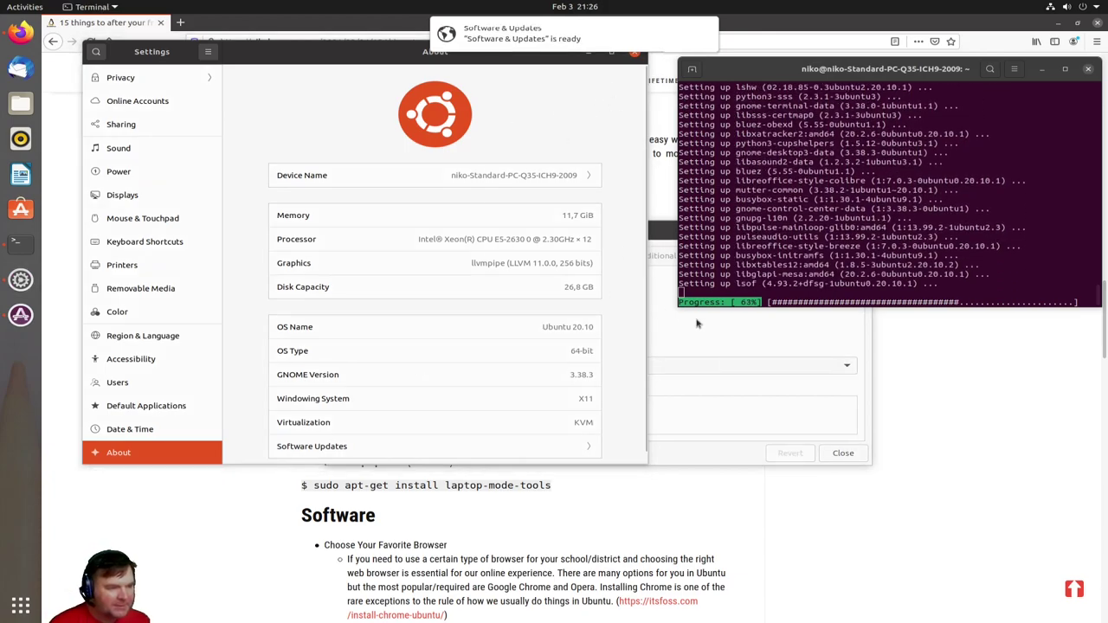
pyautogui.click(681, 458)
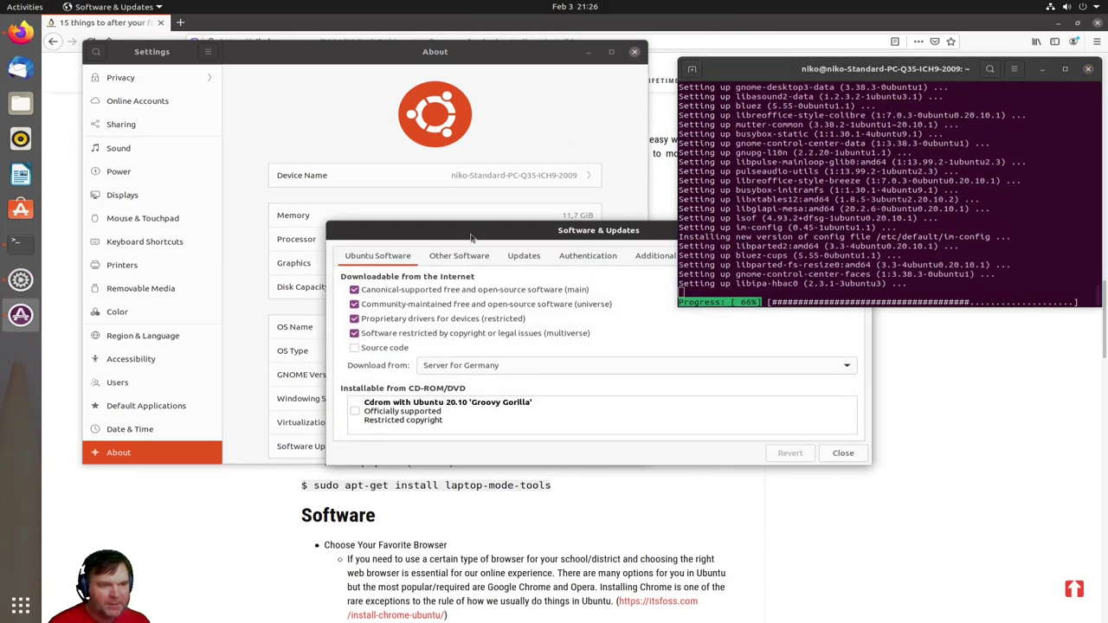
pyautogui.moveTo(461, 235); pyautogui.dragTo(219, 312)
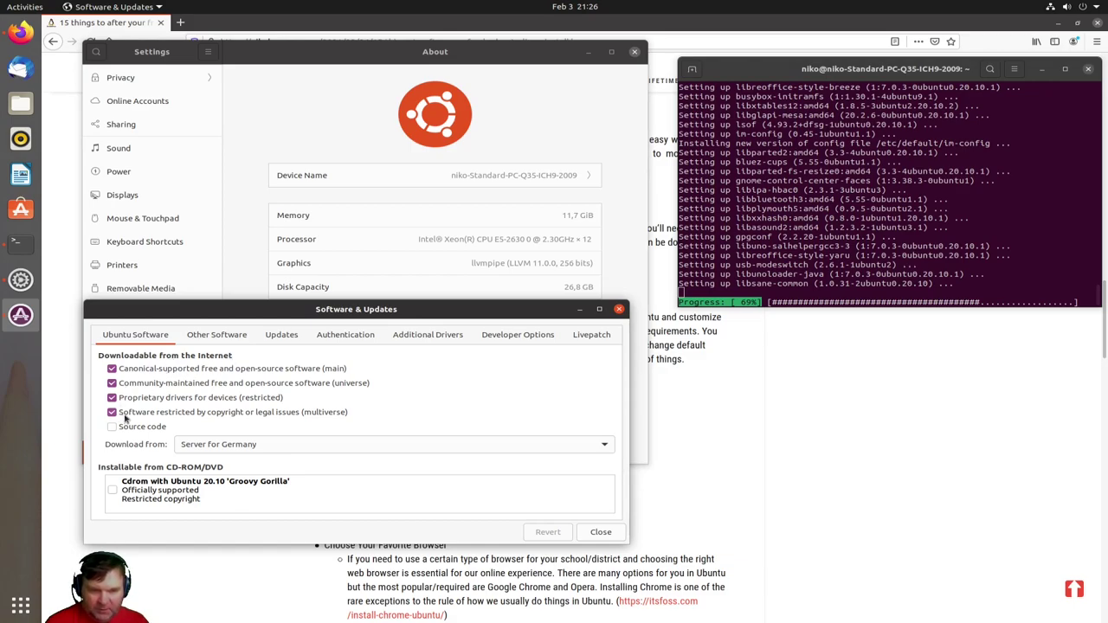
# Enable the Canonical Partners software source and authenticate the change with the account password.
pyautogui.click(206, 341)
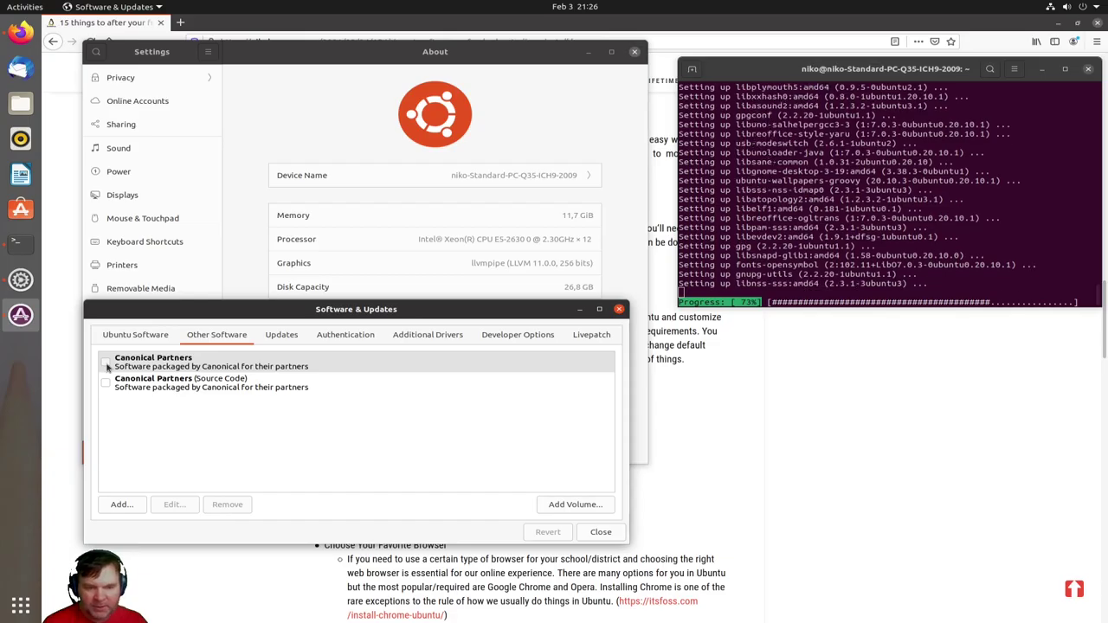
pyautogui.click(107, 367)
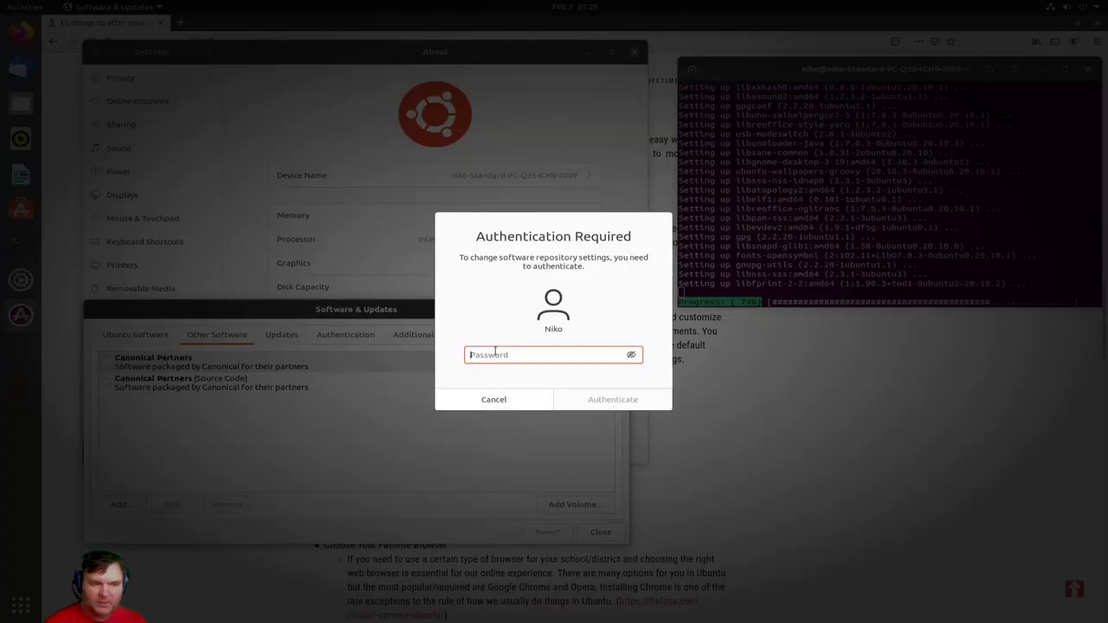
pyautogui.write('•')
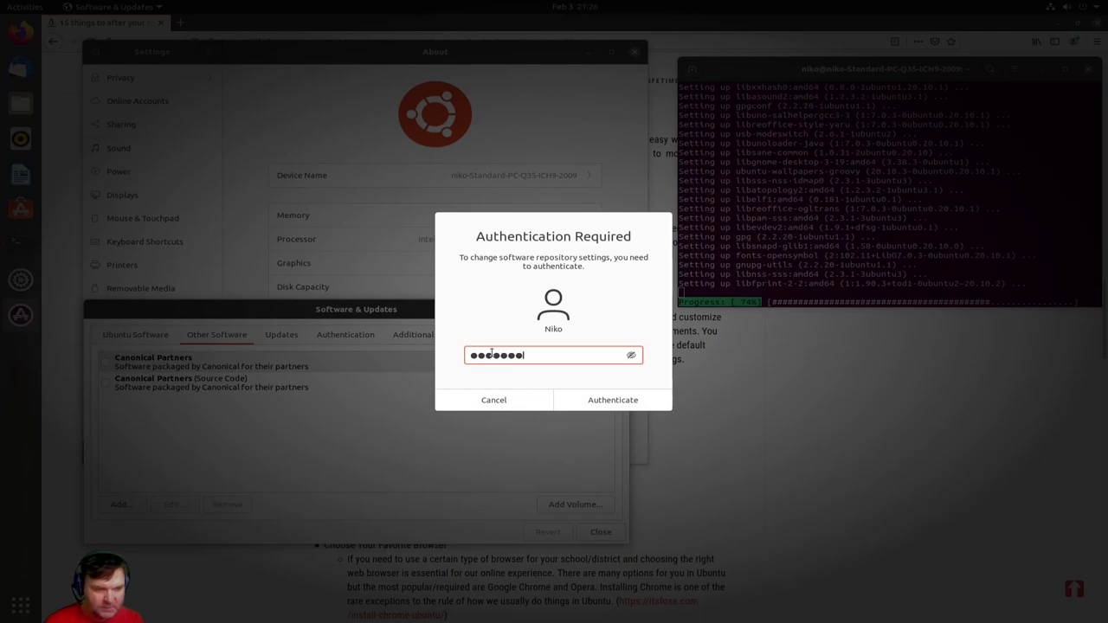
pyautogui.write('•••••••')
pyautogui.click(606, 409)
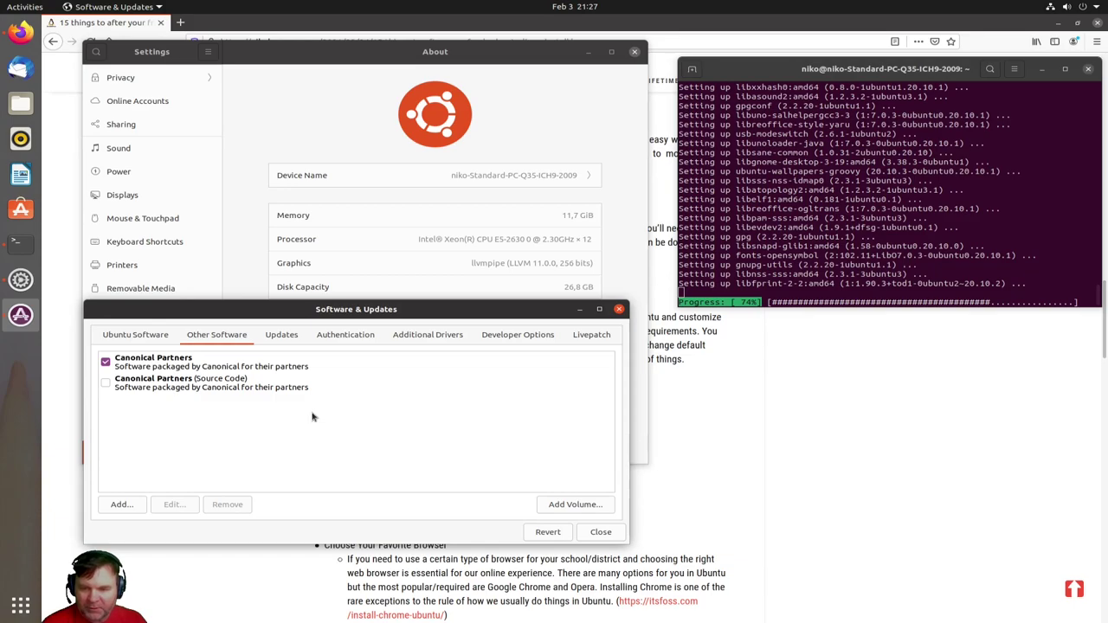
# Review the Updates, Authentication and Additional Drivers settings, dismissing the system problem report.
pyautogui.click(281, 338)
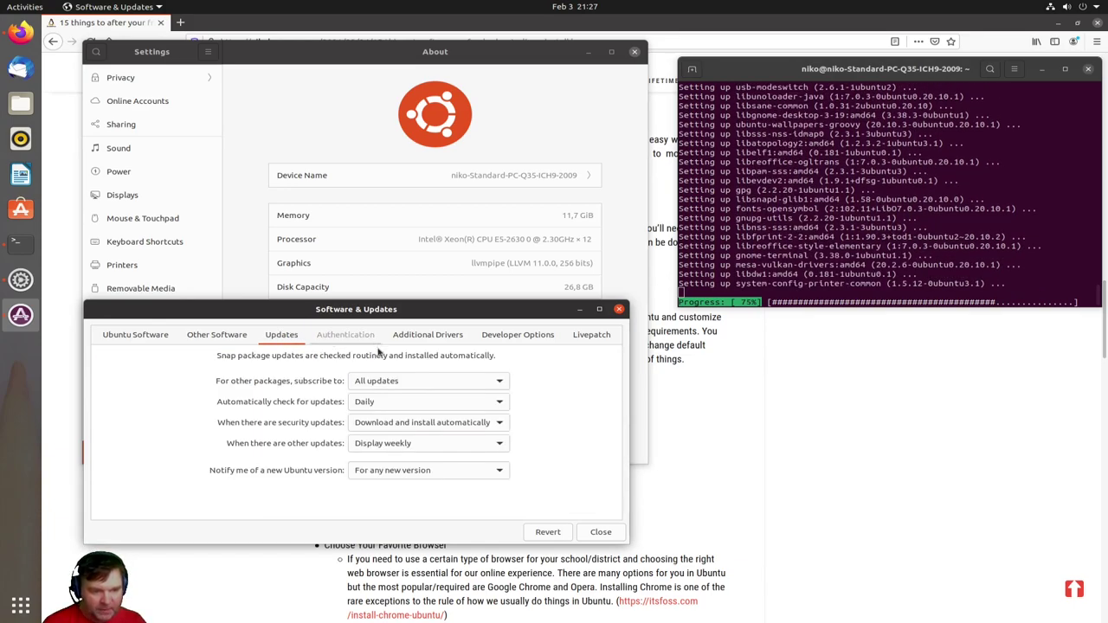
pyautogui.click(345, 336)
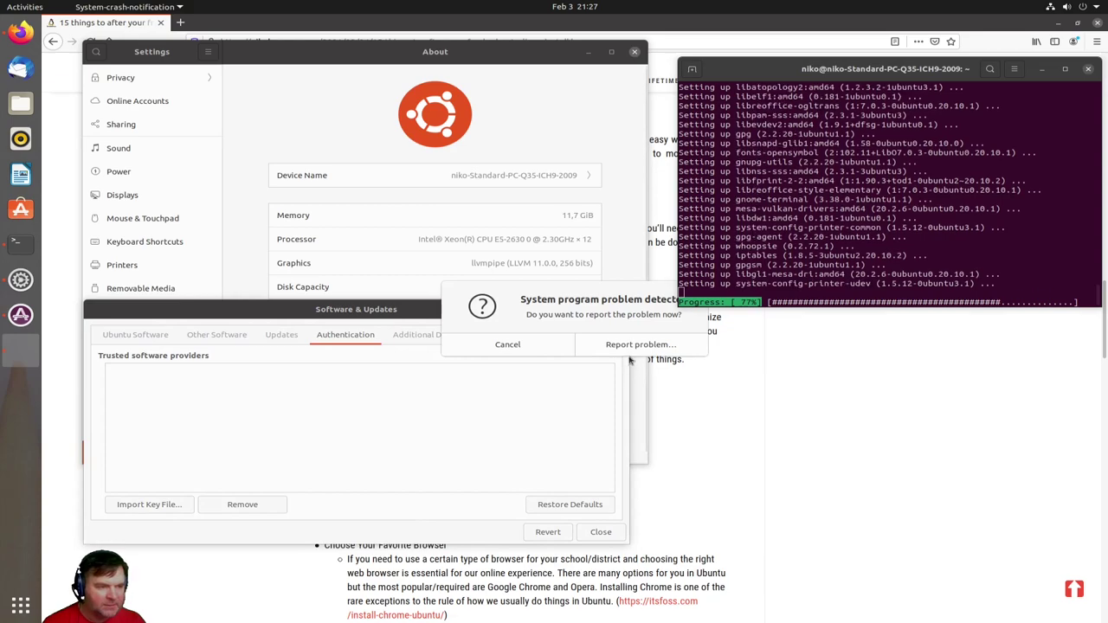
pyautogui.click(508, 345)
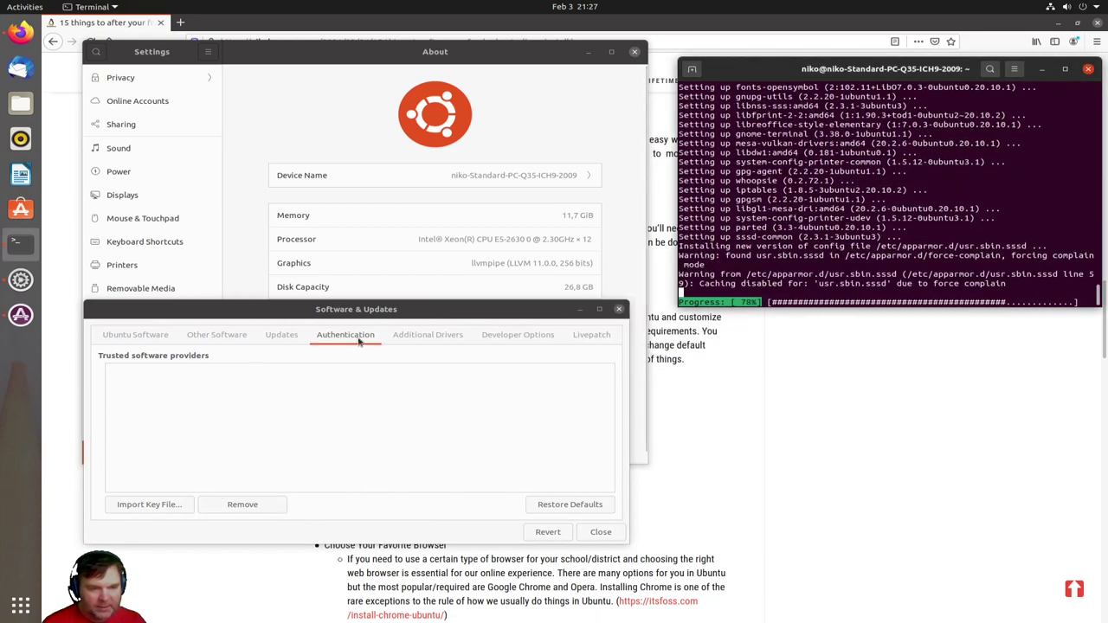
pyautogui.click(417, 336)
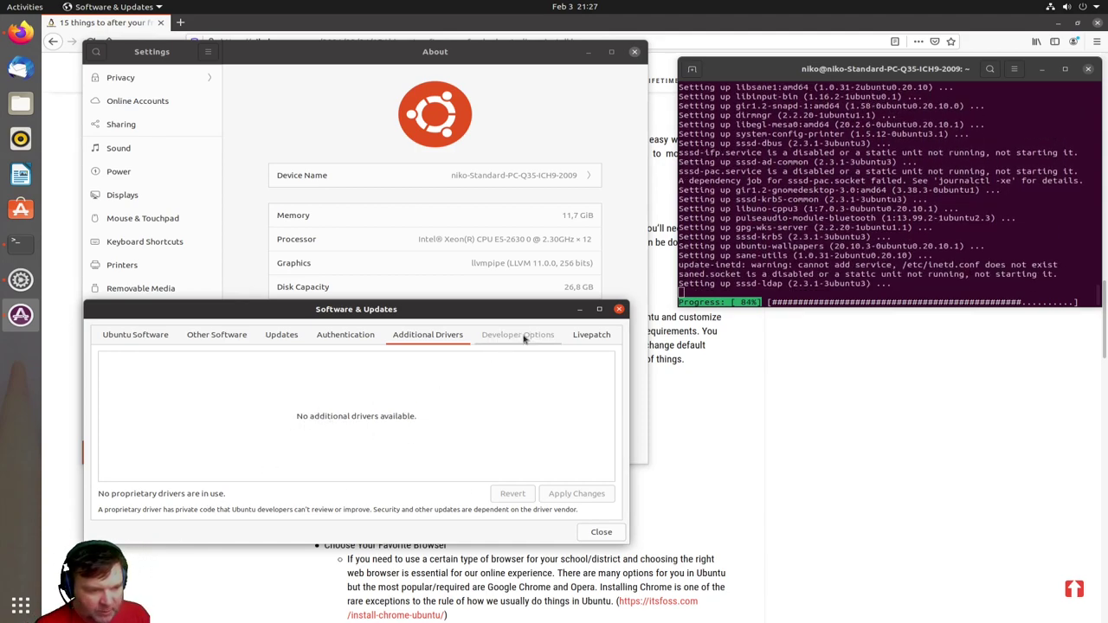
# Close Software & Updates without reloading the package information, and minimize Settings to uncover the article.
pyautogui.click(599, 532)
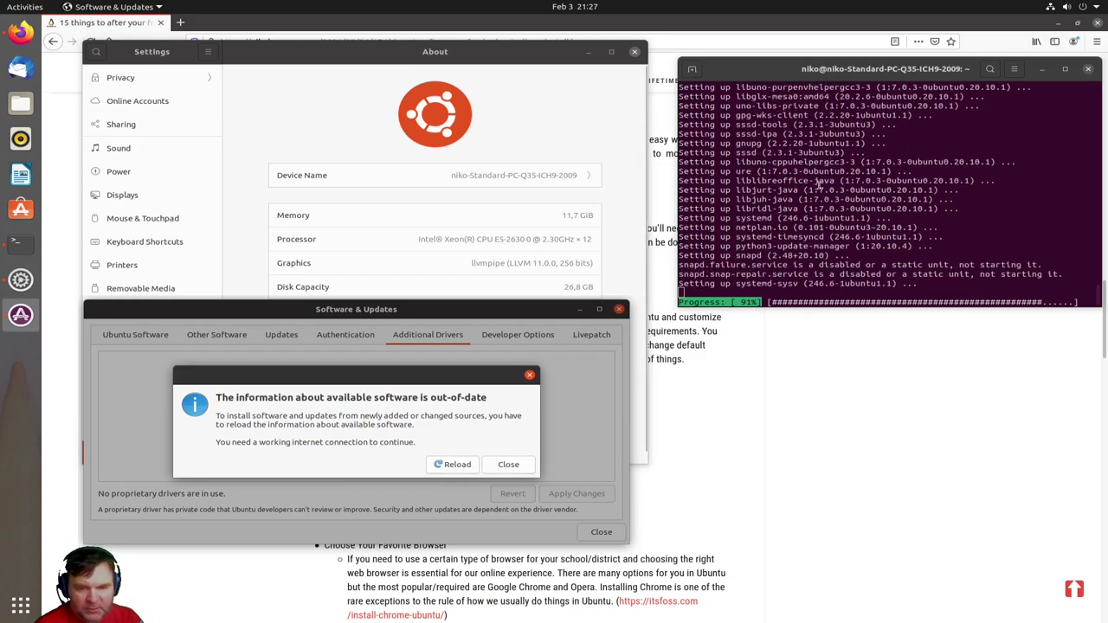
pyautogui.click(510, 466)
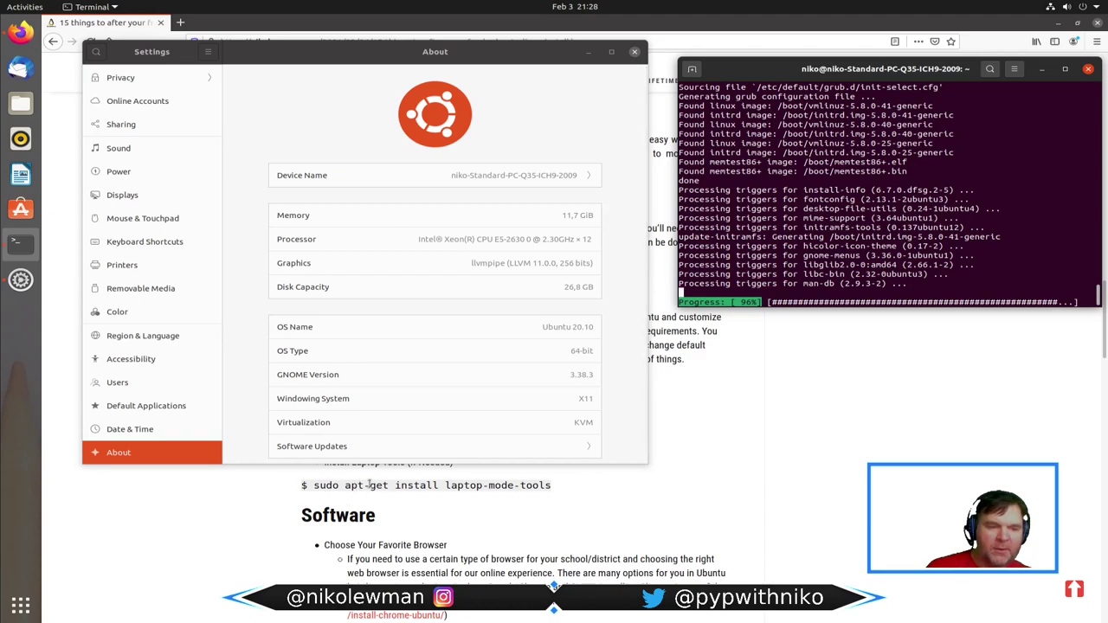
pyautogui.click(589, 53)
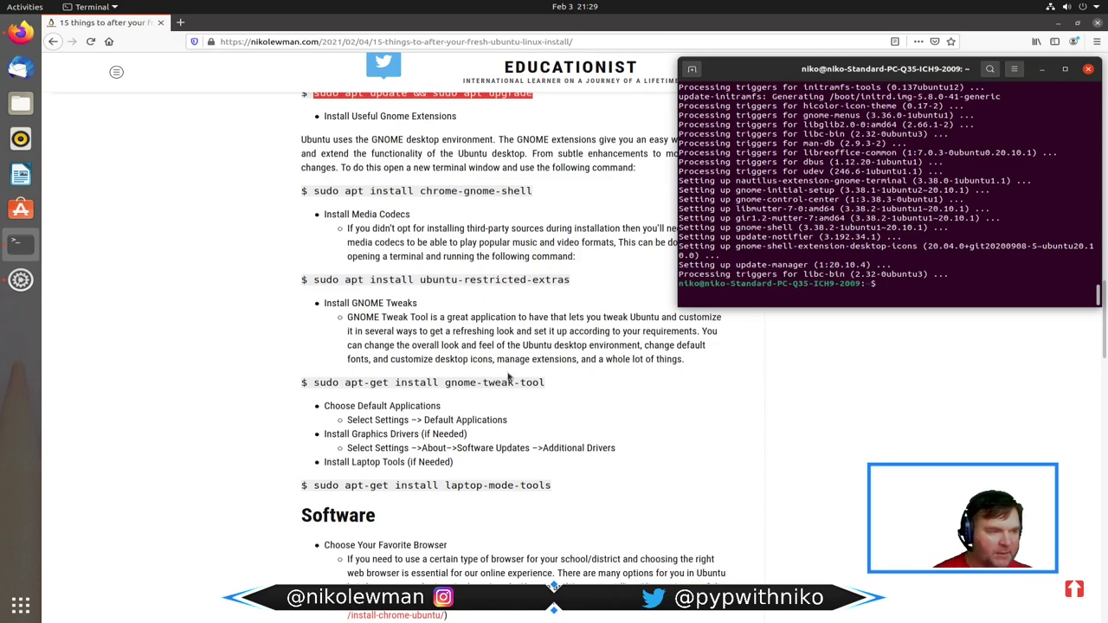
# Recall the previous terminal command, shorten it to "sudo apt update", and run it.
pyautogui.press('Up')
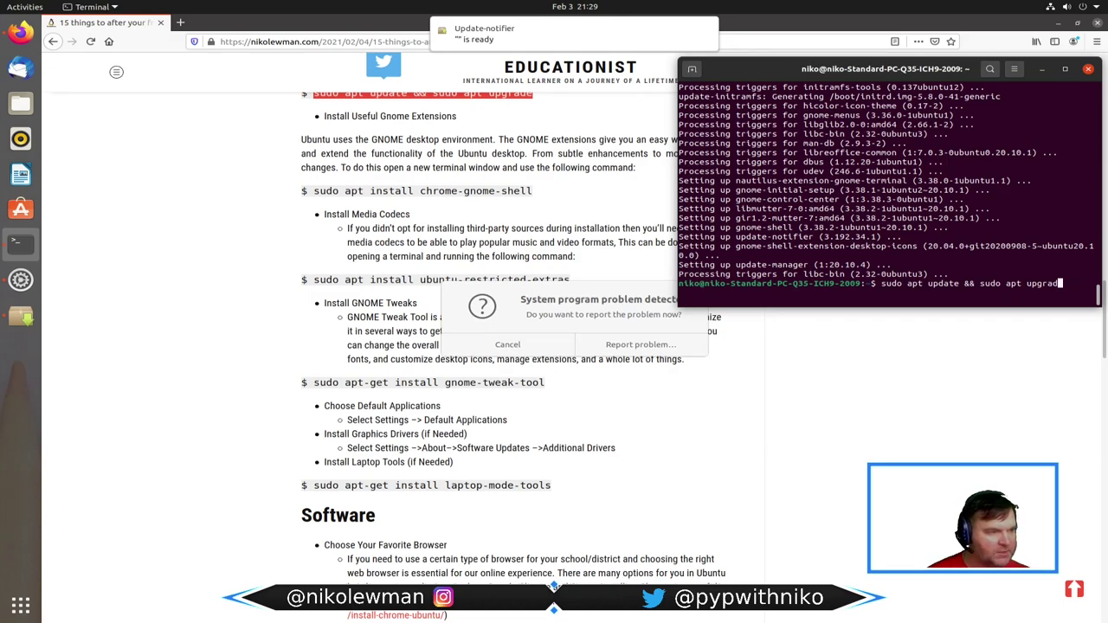
pyautogui.press('BackSpace')
pyautogui.press('BackSpace')
pyautogui.press('BackSpace')
pyautogui.press('BackSpace')
pyautogui.press('BackSpace')
pyautogui.press('BackSpace')
pyautogui.press('BackSpace')
pyautogui.press('BackSpace')
pyautogui.press('BackSpace')
pyautogui.press('BackSpace')
pyautogui.press('BackSpace')
pyautogui.press('BackSpace')
pyautogui.press('BackSpace')
pyautogui.press('BackSpace')
pyautogui.press('BackSpace')
pyautogui.press('BackSpace')
pyautogui.press('BackSpace')
pyautogui.press('BackSpace')
pyautogui.press('BackSpace')
pyautogui.press('BackSpace')
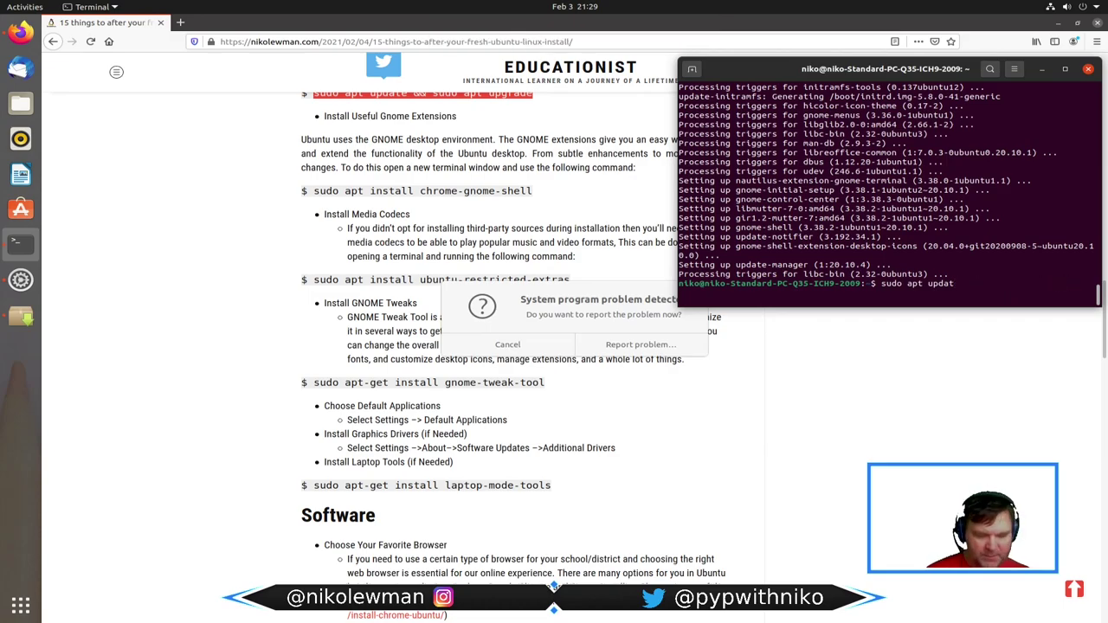
pyautogui.write('e')
pyautogui.press('Return')
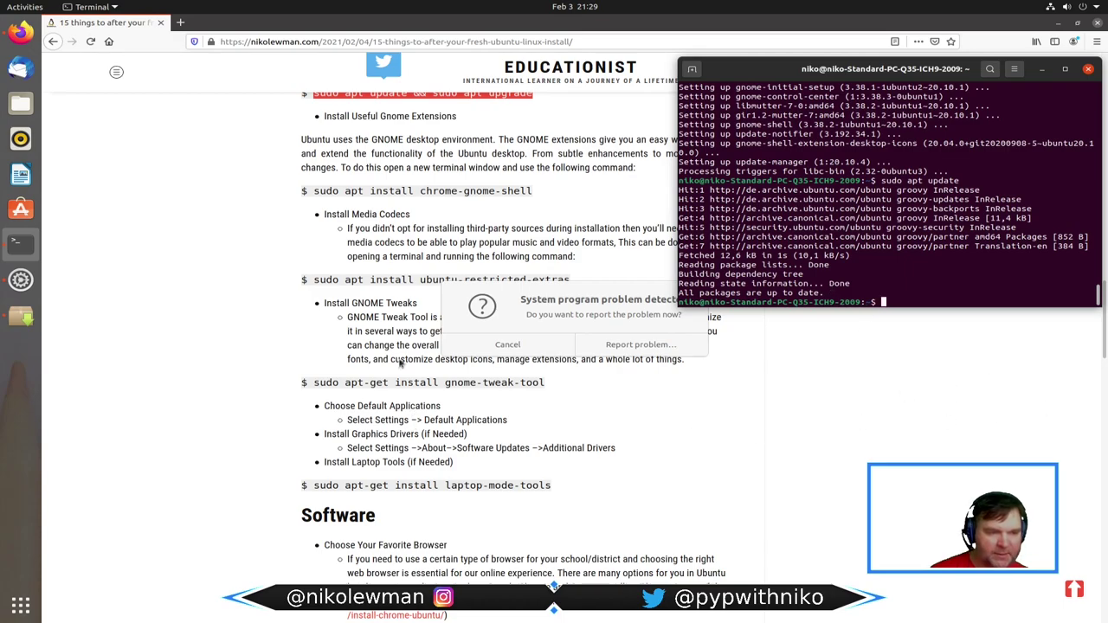
pyautogui.click(389, 191)
pyautogui.doubleClick(389, 191)
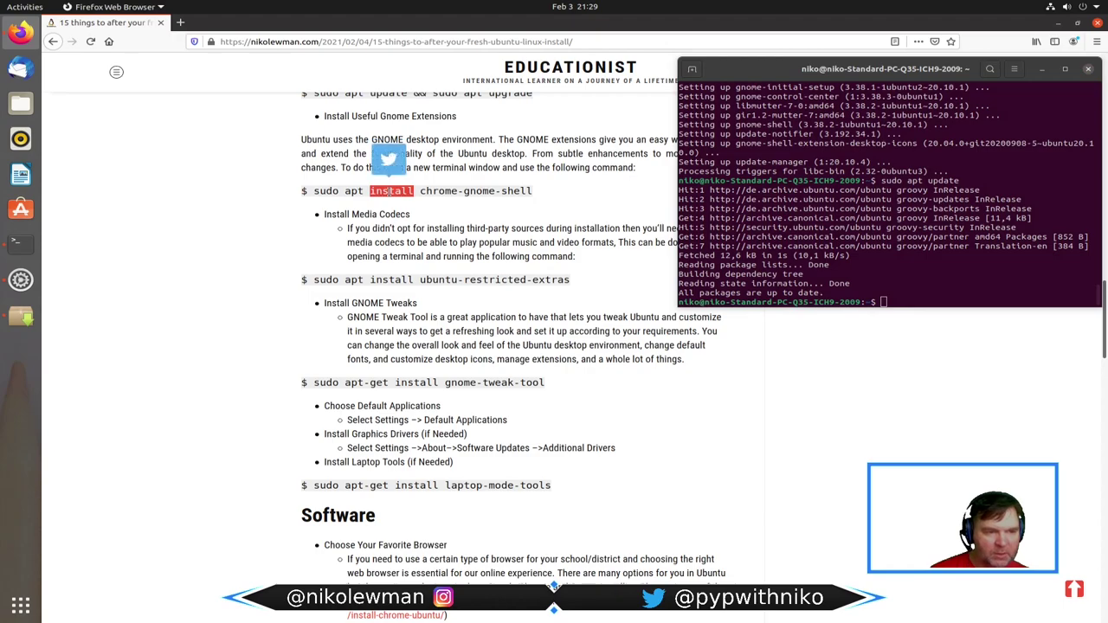
pyautogui.click(389, 192)
pyautogui.tripleClick(388, 191)
pyautogui.rightClick(403, 197)
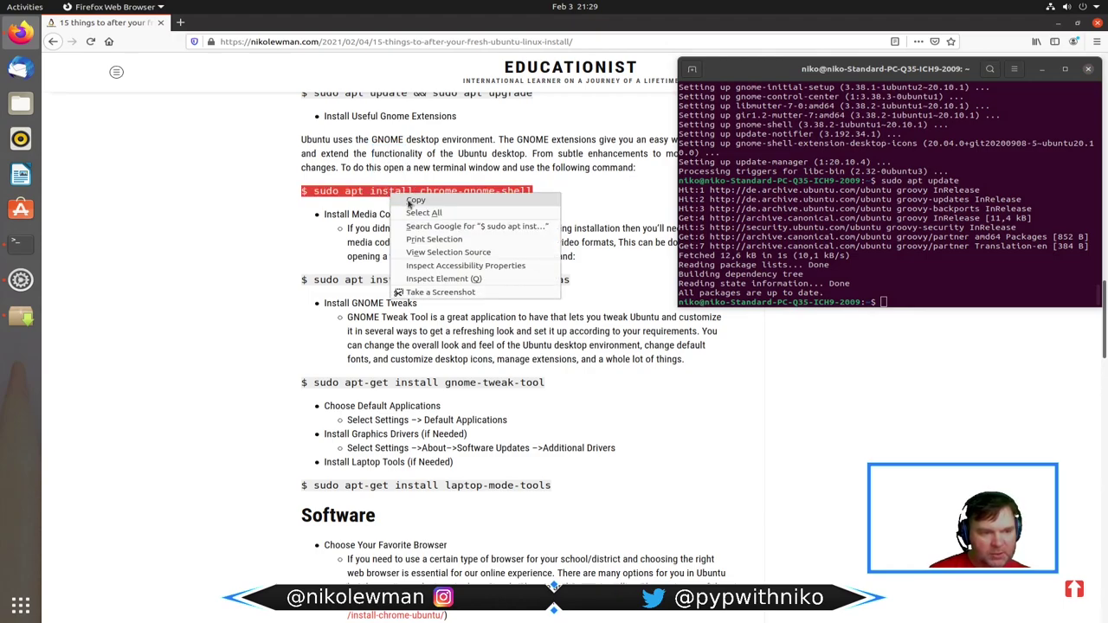
pyautogui.click(413, 201)
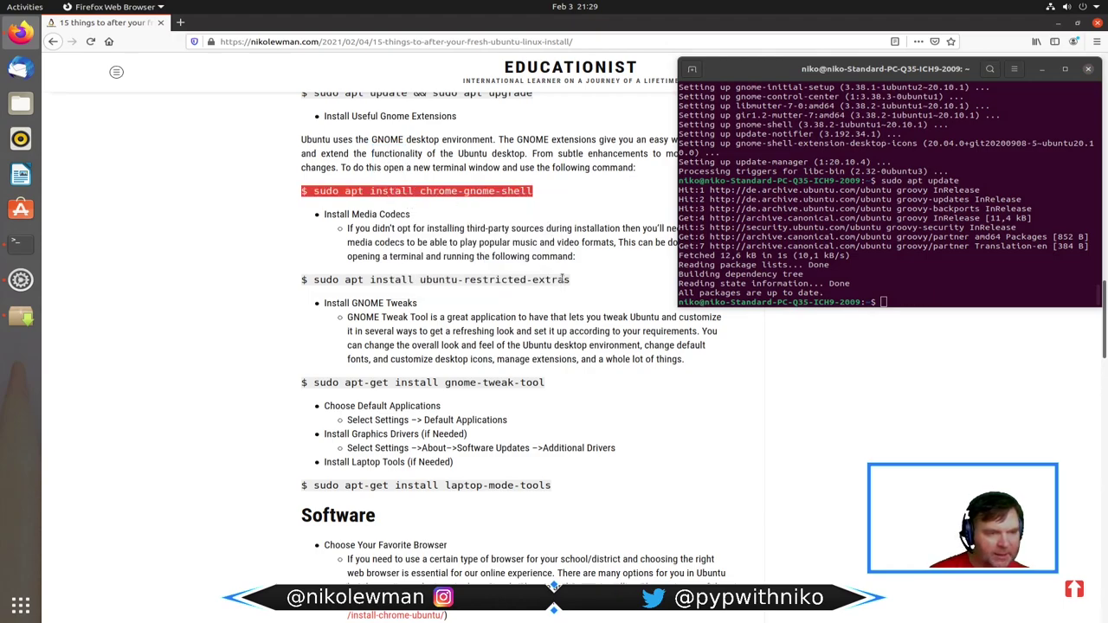
# Copy "sudo apt install chrome-gnome-shell" from the article without the leading dollar sign and run it in the terminal.
pyautogui.click(330, 186)
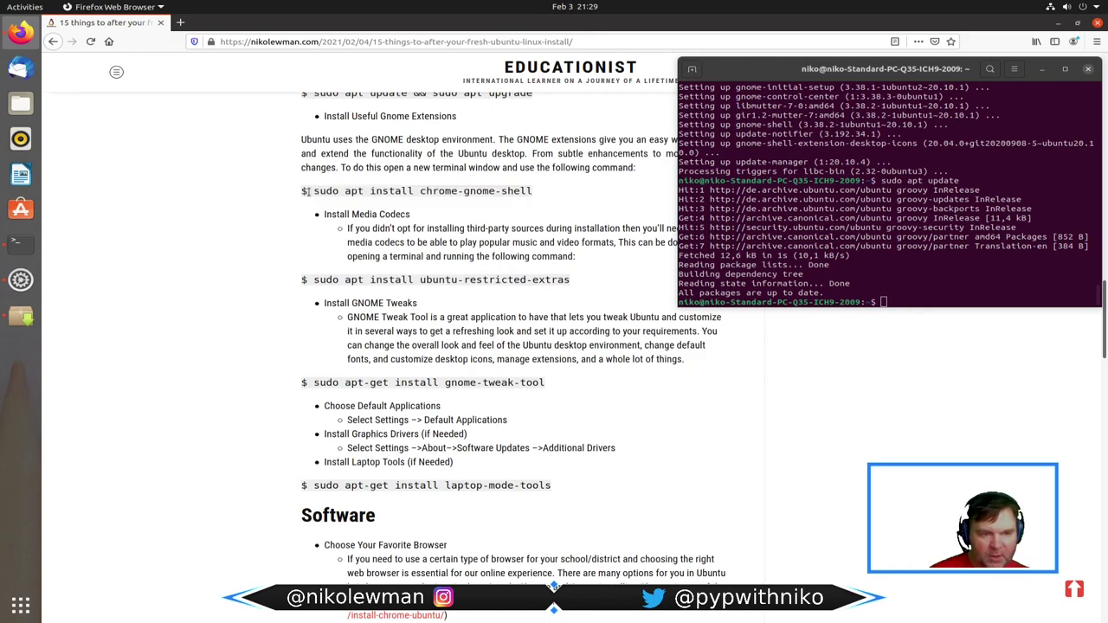
pyautogui.moveTo(329, 192); pyautogui.dragTo(531, 192)
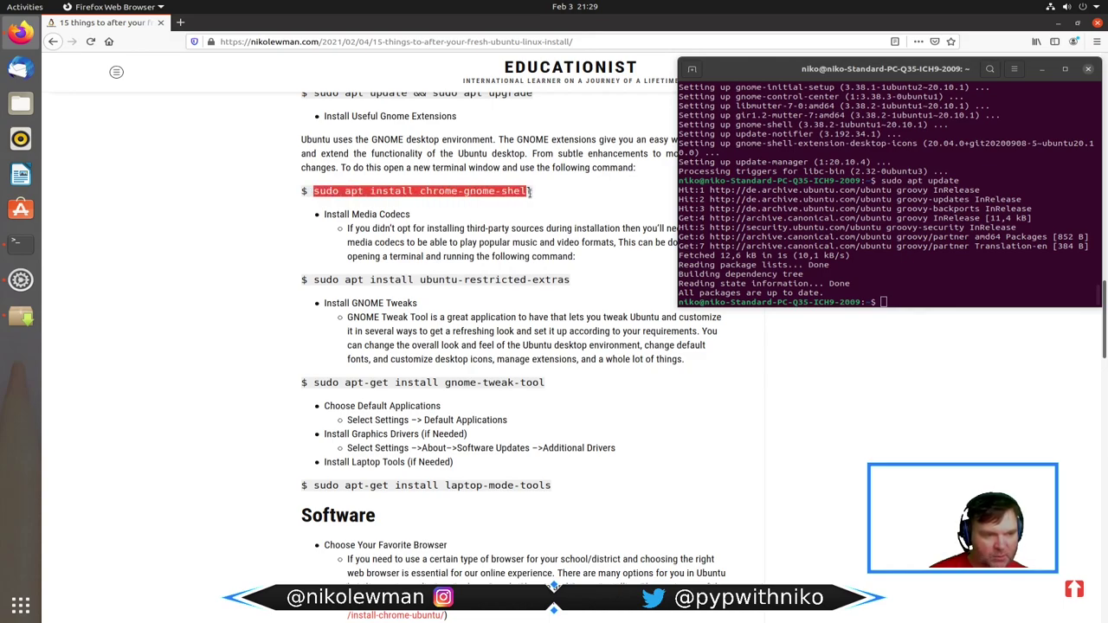
pyautogui.rightClick(425, 194)
pyautogui.click(446, 200)
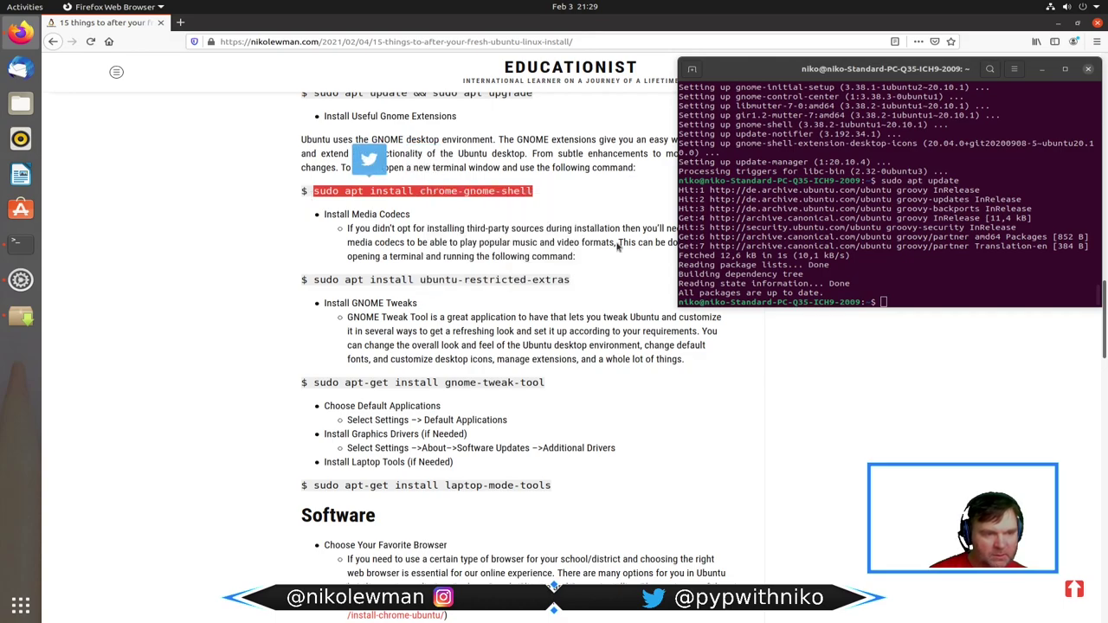
pyautogui.click(894, 301)
pyautogui.write('sudo apt install chrome-gnome-shell')
pyautogui.press('Return')
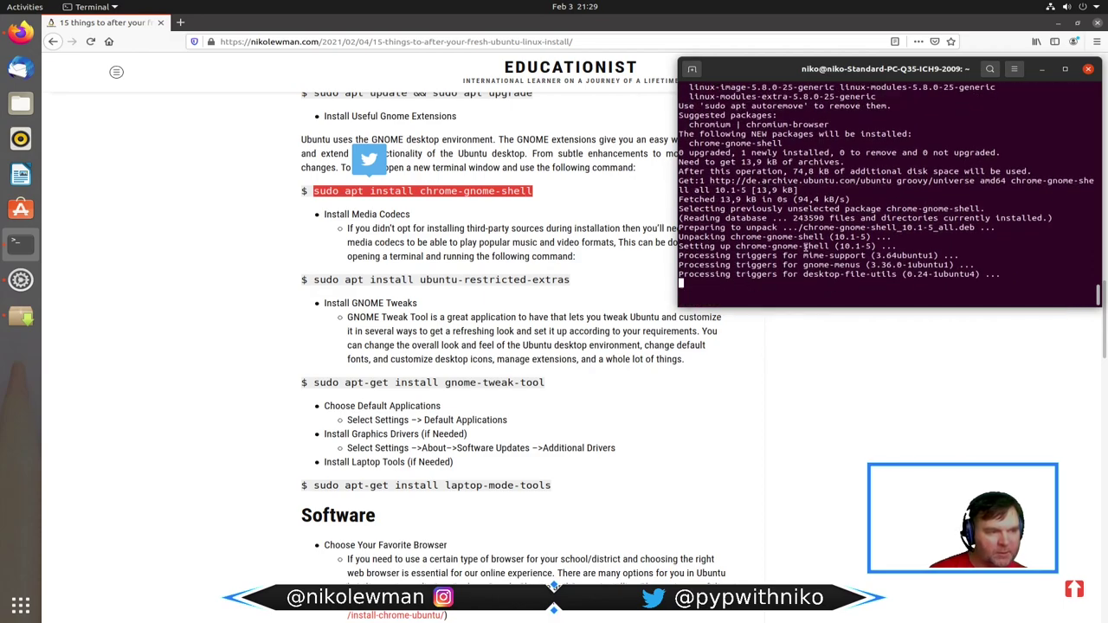
# Open extensions.gnome.org in a new browser tab.
pyautogui.click(178, 22)
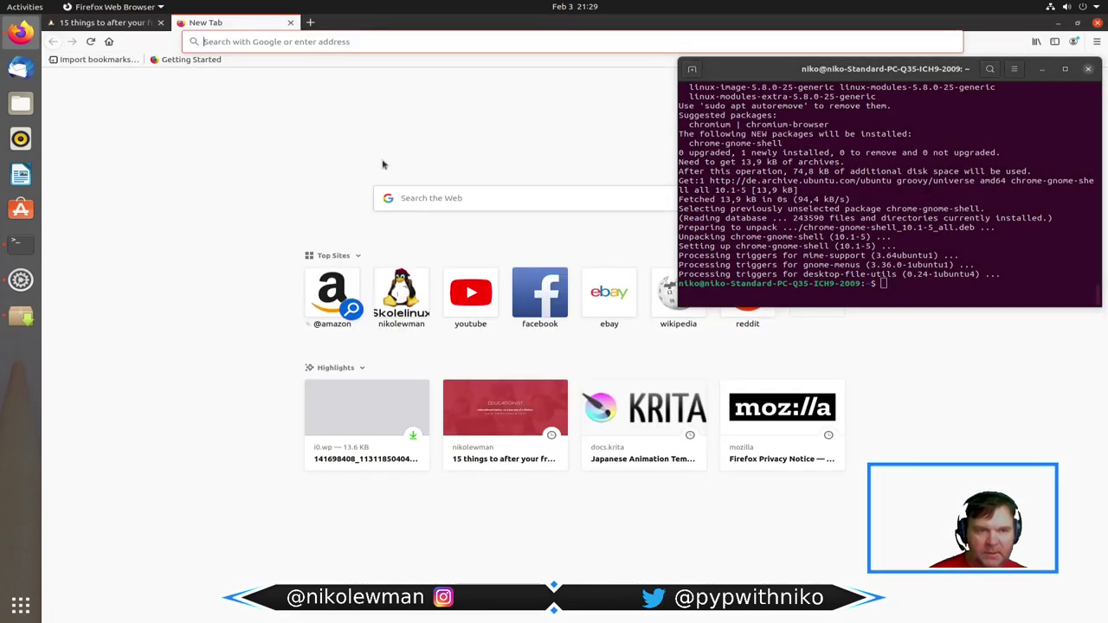
pyautogui.write('extensions')
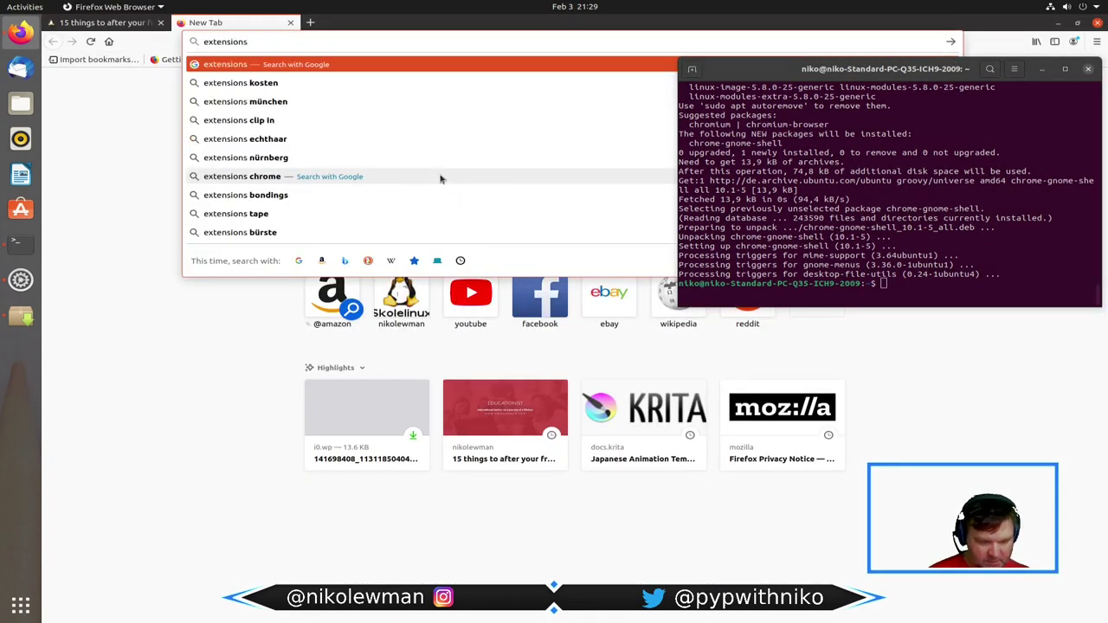
pyautogui.write('.gn')
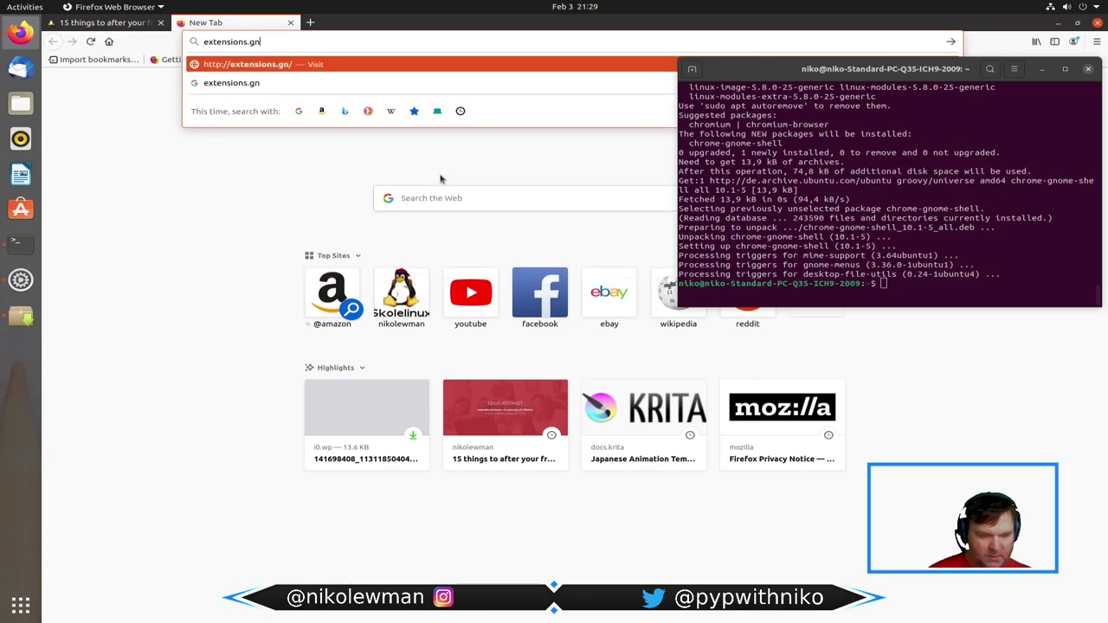
pyautogui.write('ome.org')
pyautogui.press('Return')
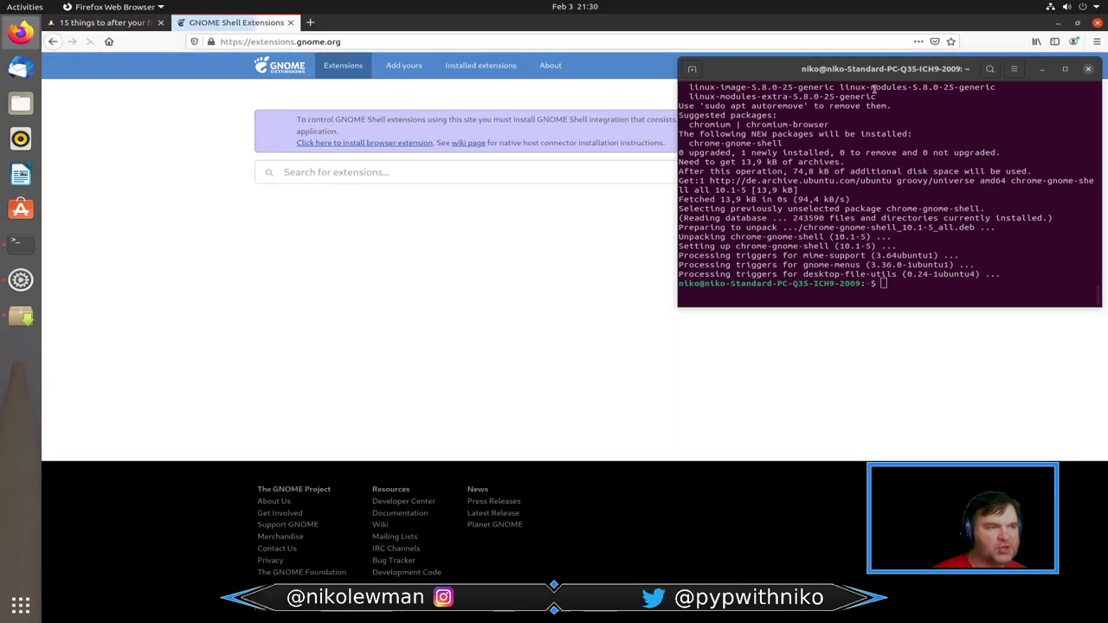
# Move the terminal off the page content and install the GNOME Shell integration browser add-on, allowing it to run in private windows.
pyautogui.moveTo(777, 74); pyautogui.dragTo(806, 444)
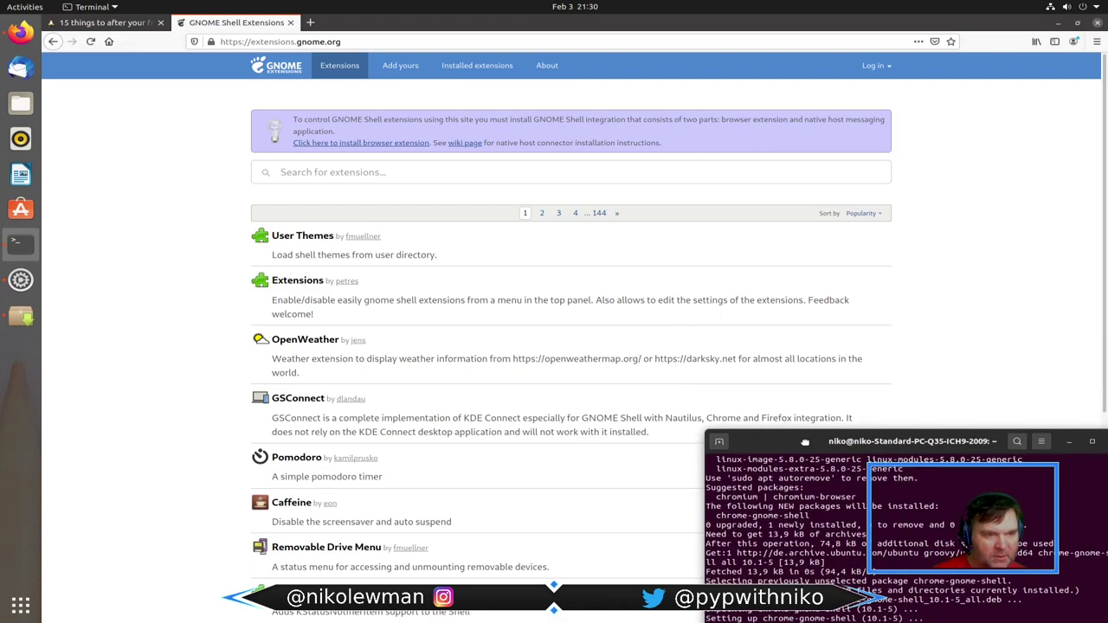
pyautogui.click(373, 143)
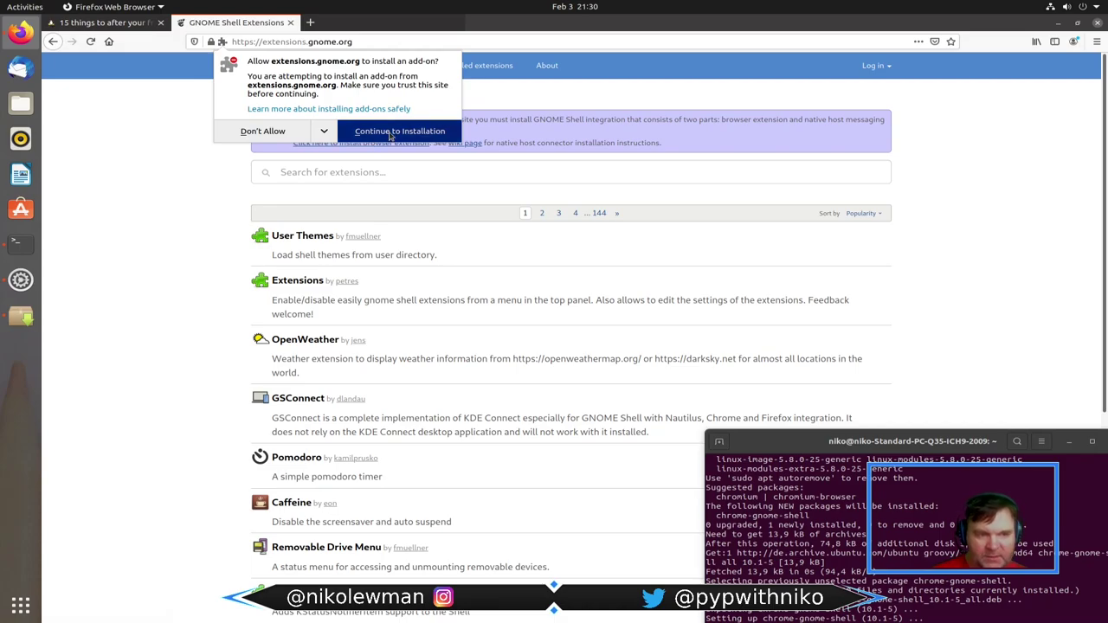
pyautogui.click(389, 137)
pyautogui.click(387, 156)
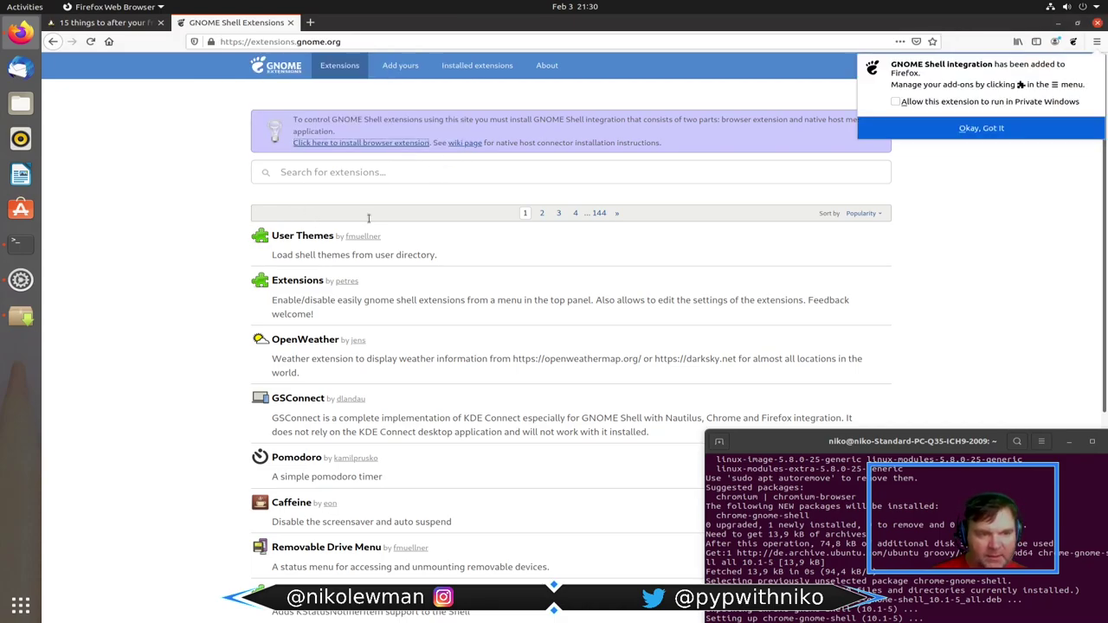
pyautogui.click(913, 104)
pyautogui.click(982, 128)
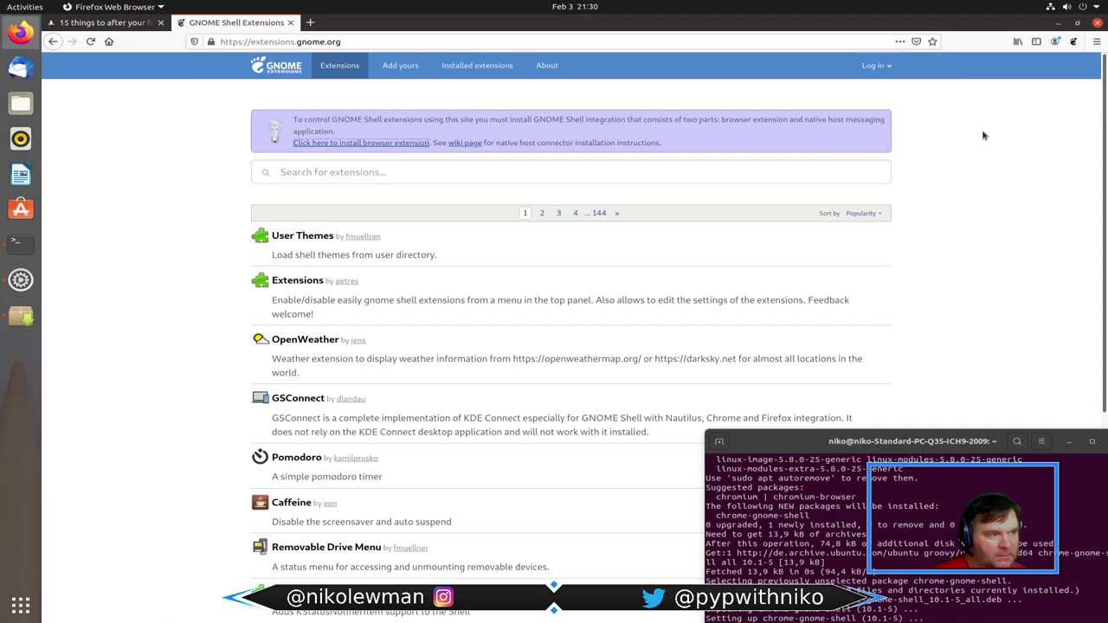
# Look over the installed GNOME extensions, and search the extension catalogue for "desktop icons".
pyautogui.click(501, 70)
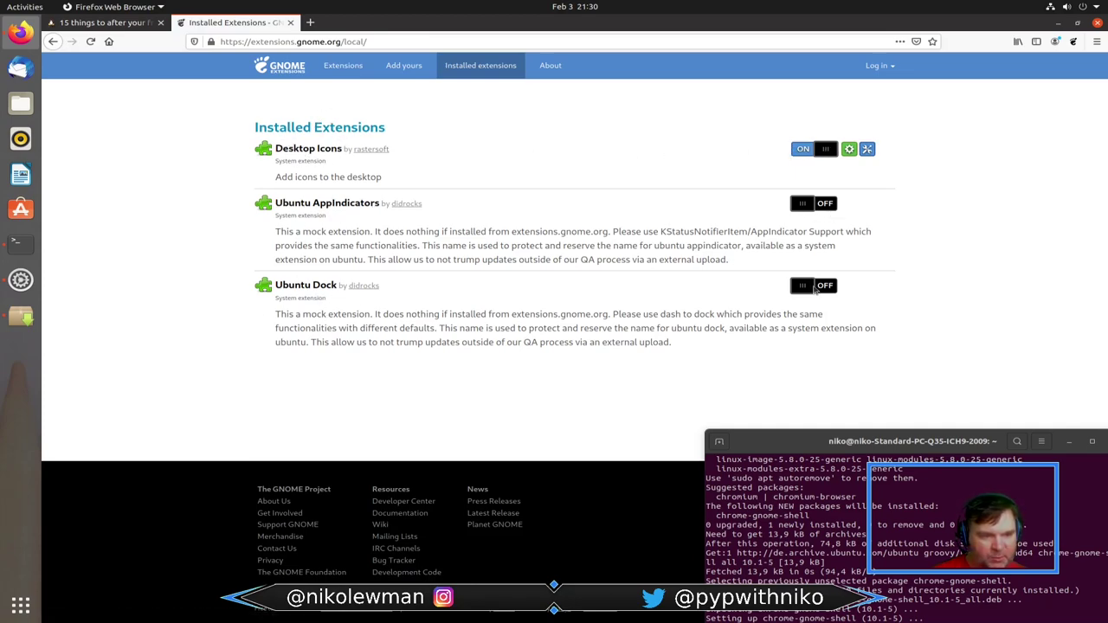
pyautogui.click(352, 70)
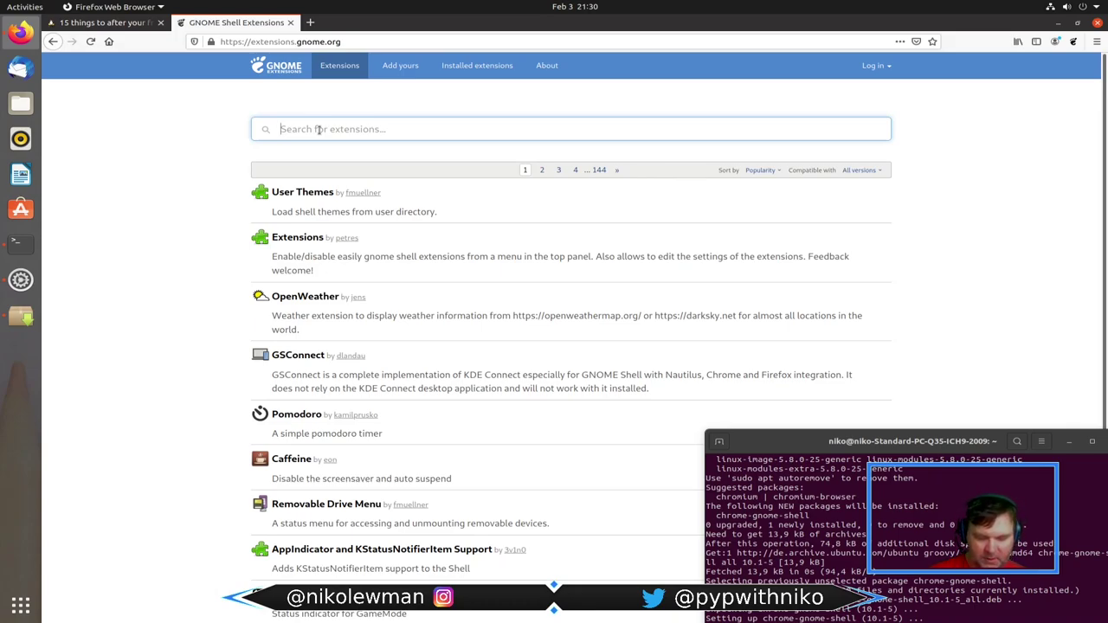
pyautogui.write('des')
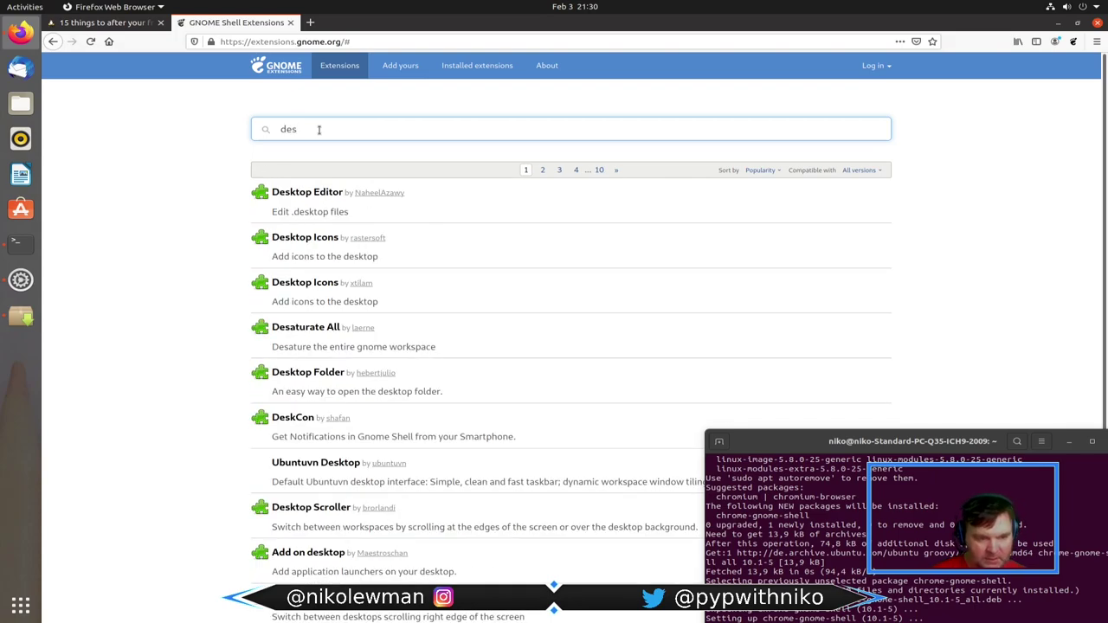
pyautogui.write('ktop')
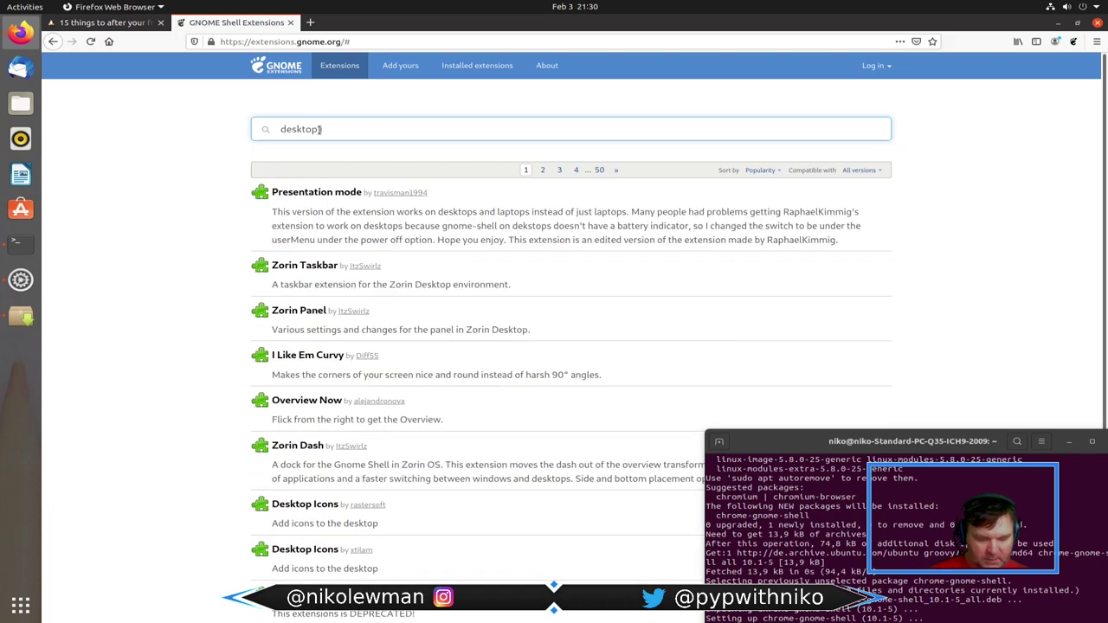
pyautogui.write(' icons')
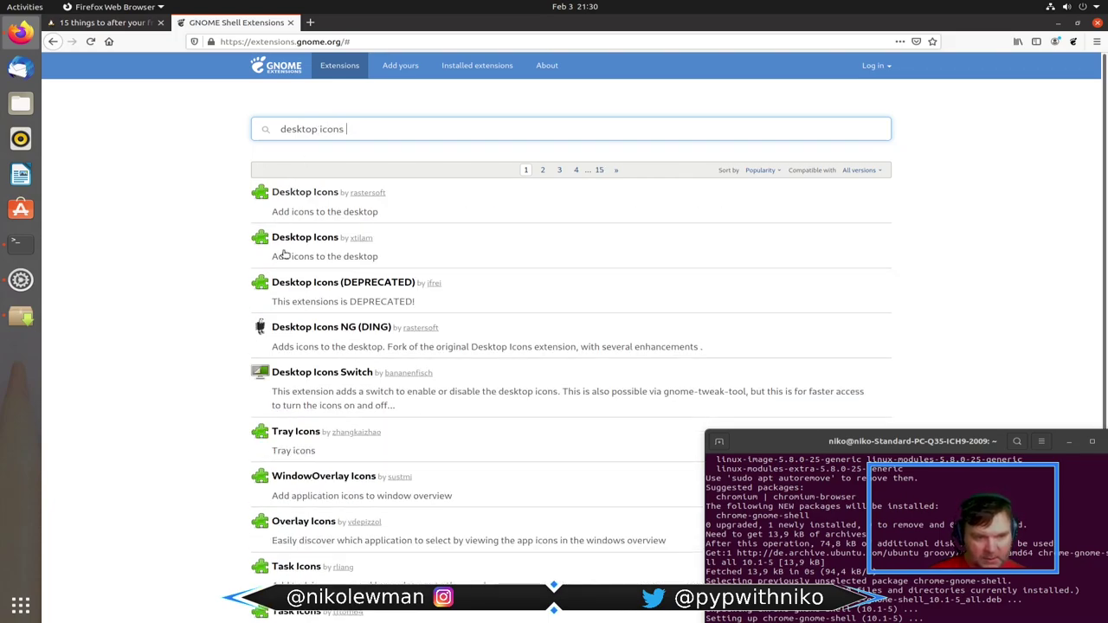
# Install the Desktop Icons NG (DING) extension from its page, and move the terminal window back up.
pyautogui.click(375, 330)
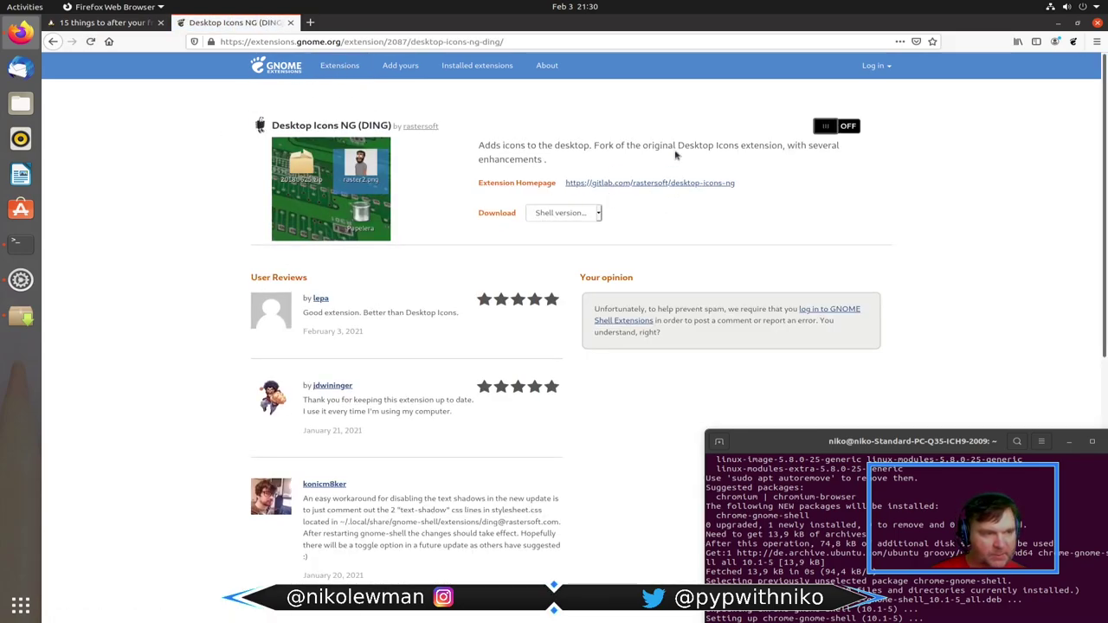
pyautogui.click(827, 126)
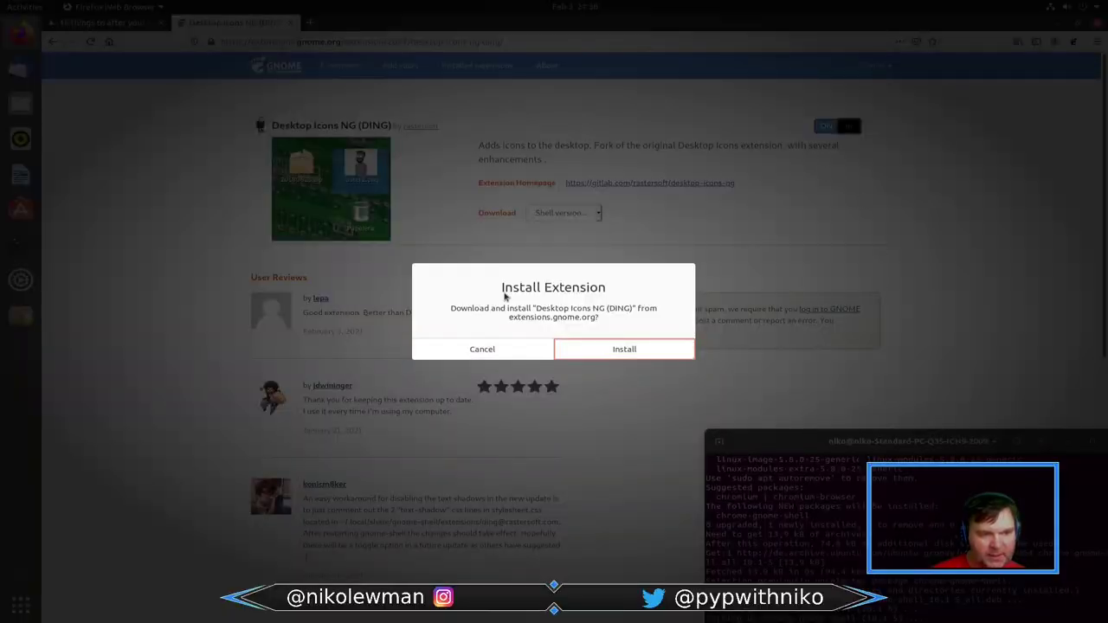
pyautogui.click(631, 349)
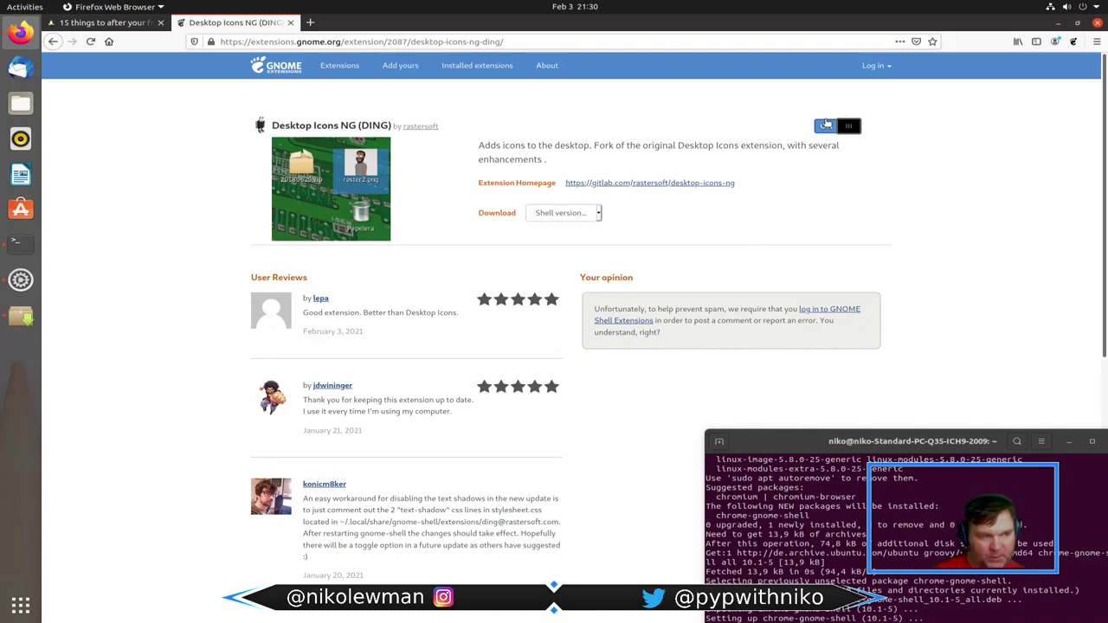
pyautogui.moveTo(799, 441); pyautogui.dragTo(760, 156)
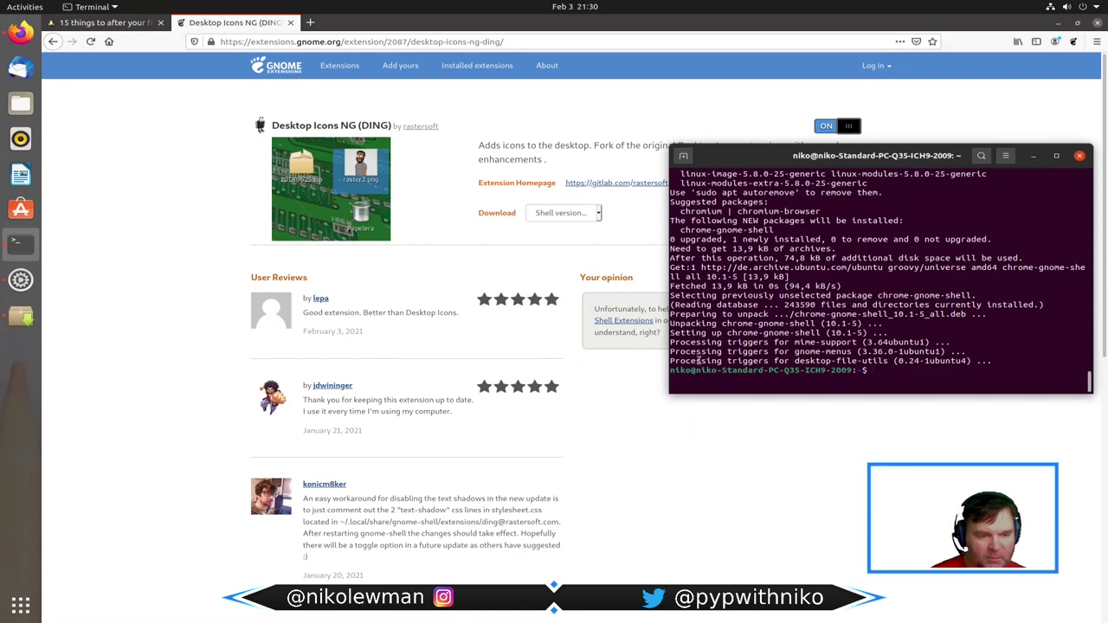
# Search the extension catalogue for "sound" and install Sound Input & Output Device Chooser, moving the terminal clear of its switch.
pyautogui.click(339, 66)
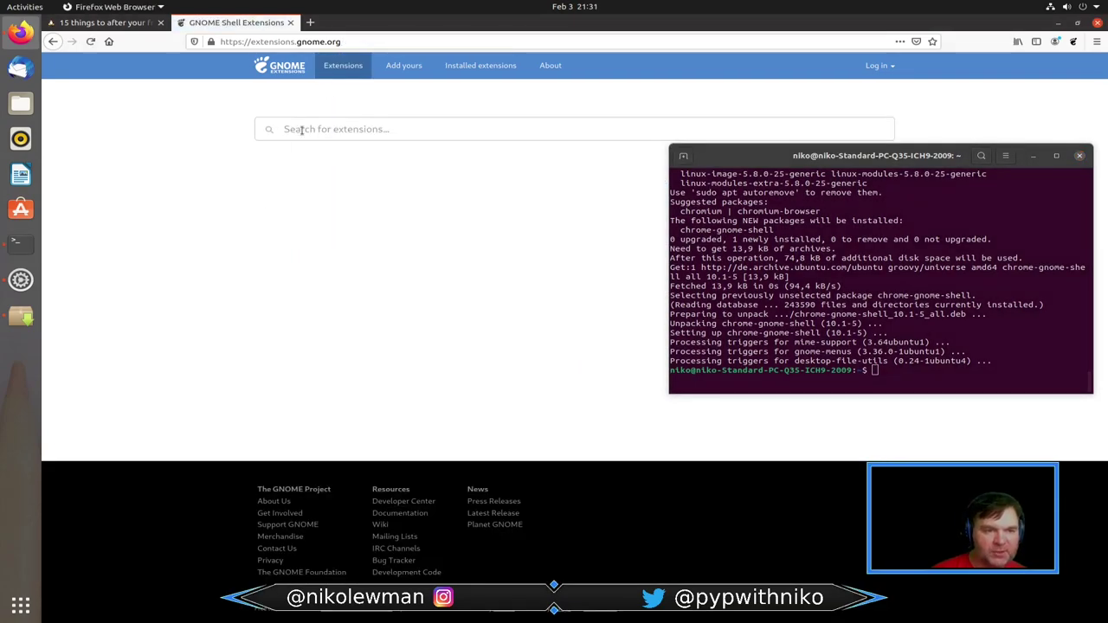
pyautogui.click(302, 130)
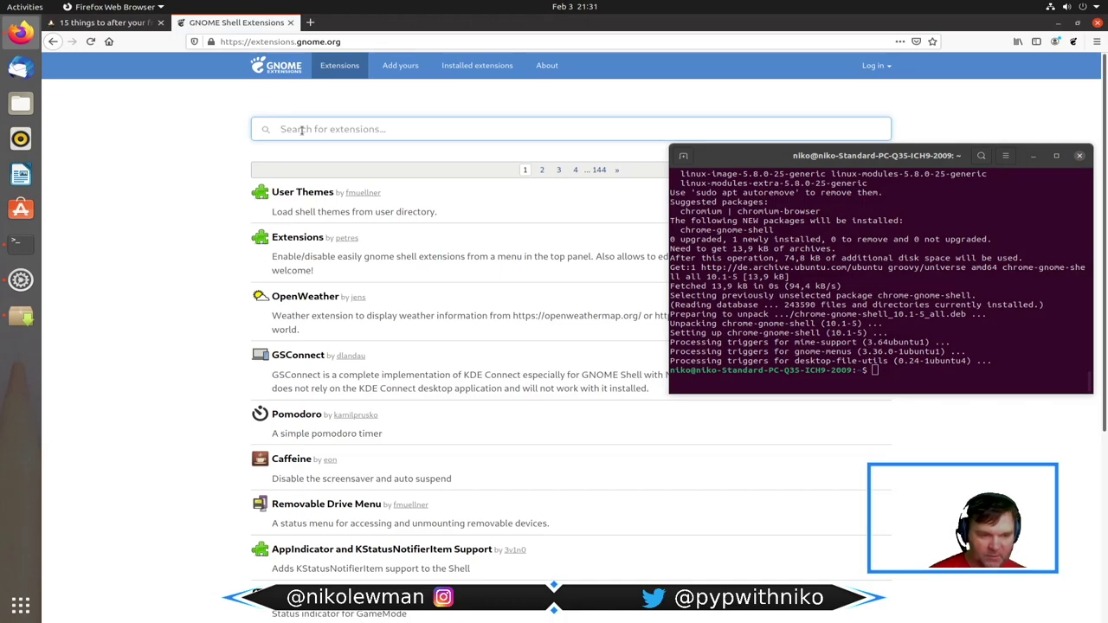
pyautogui.write('sound')
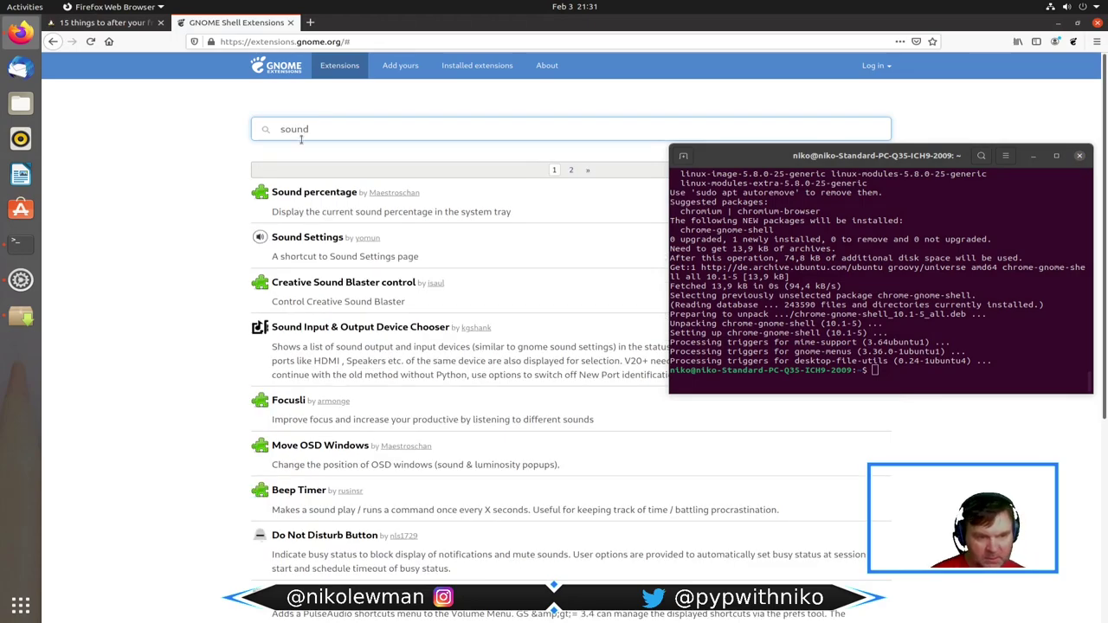
pyautogui.click(333, 329)
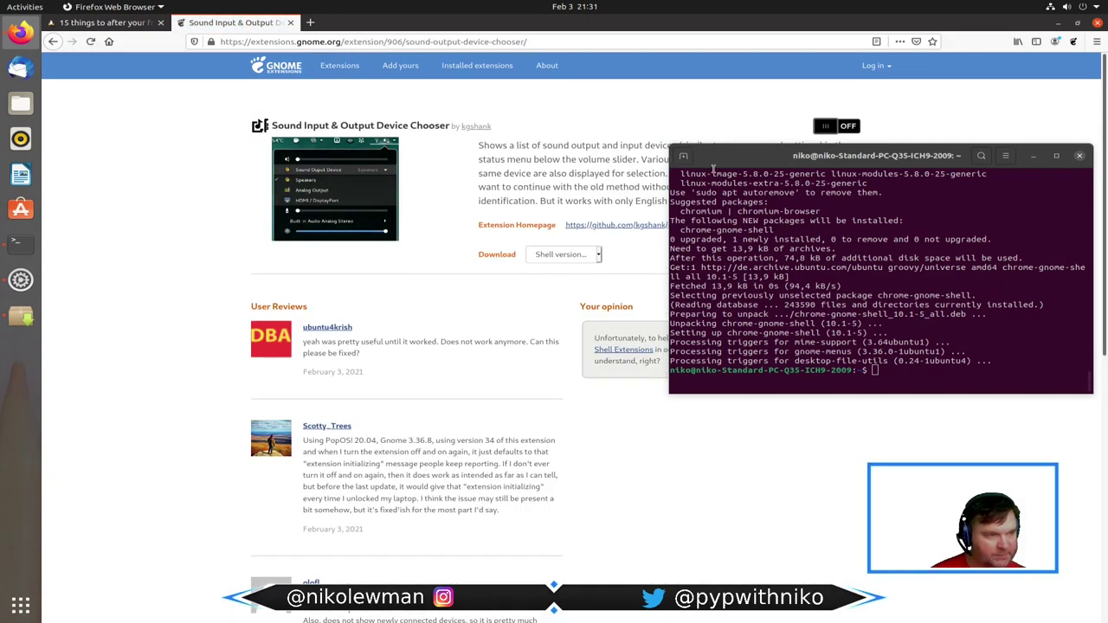
pyautogui.moveTo(713, 164); pyautogui.dragTo(703, 318)
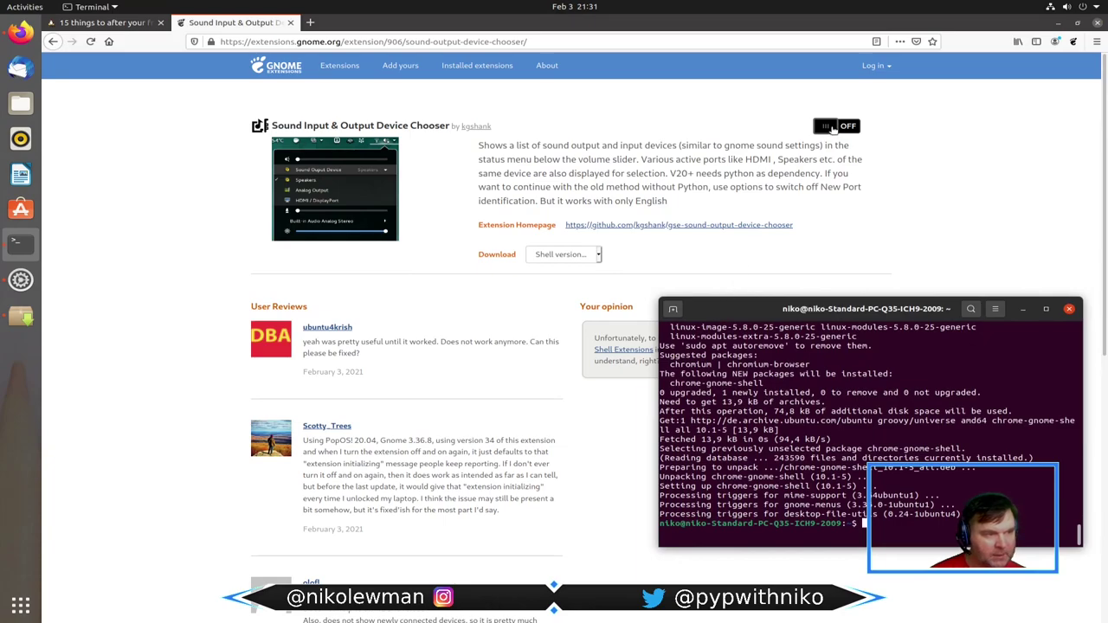
pyautogui.click(833, 128)
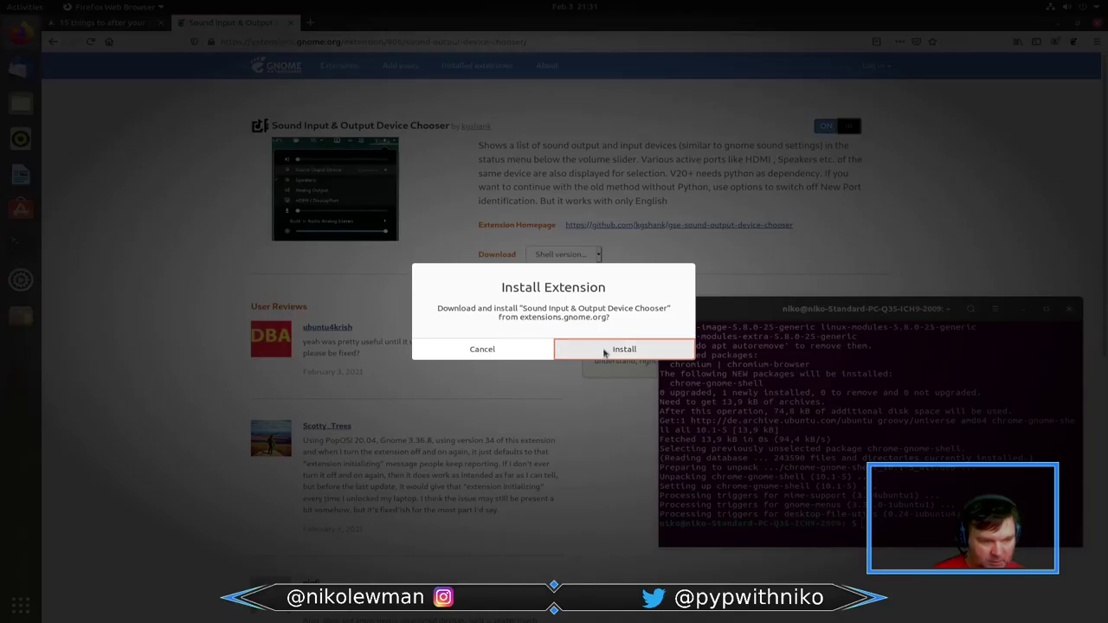
pyautogui.click(620, 351)
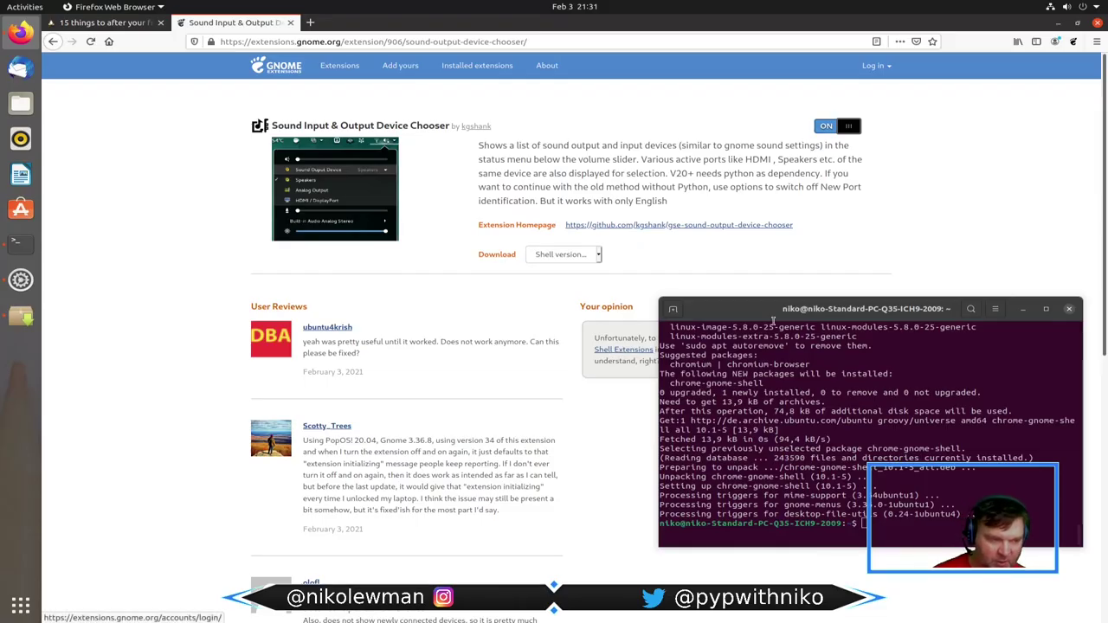
# Examine the audio output and input device entries in the system menu, and close it.
pyautogui.moveTo(806, 308); pyautogui.dragTo(816, 254)
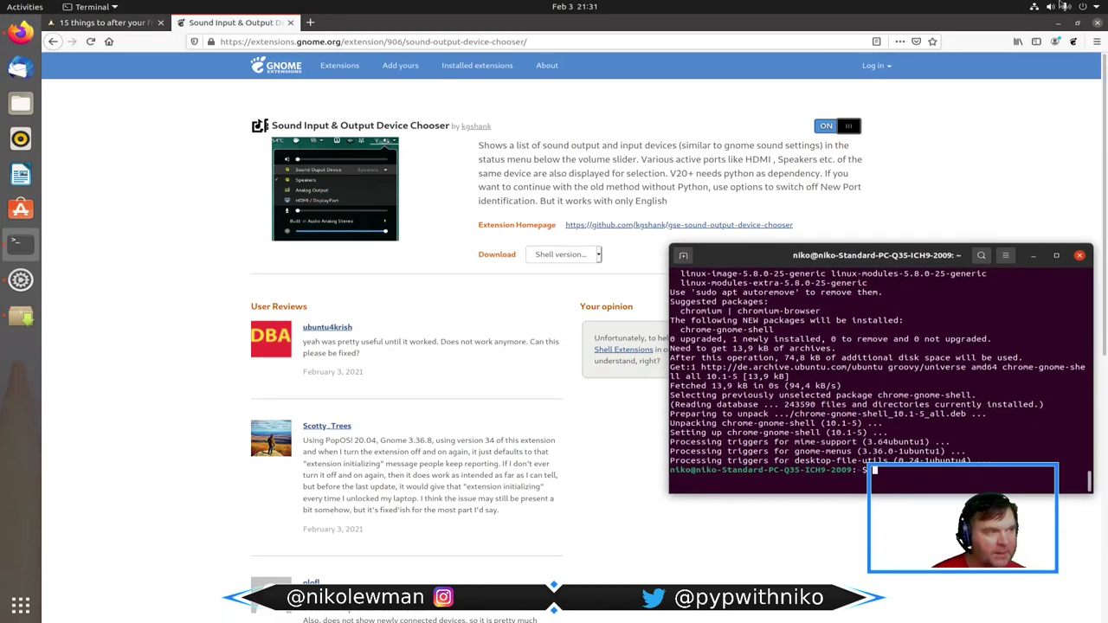
pyautogui.click(1072, 7)
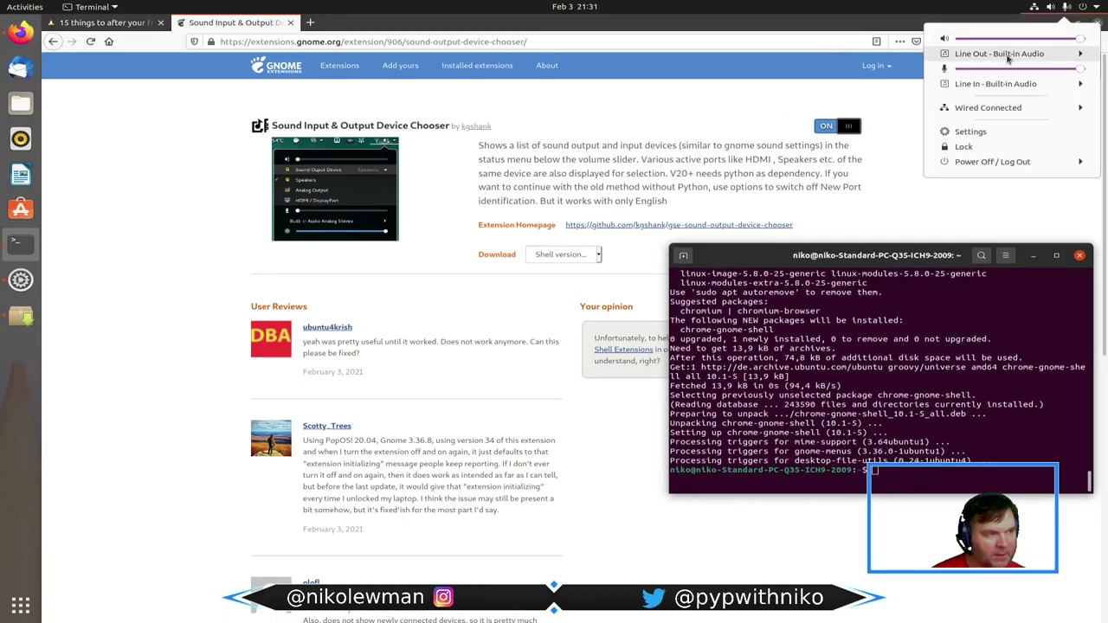
pyautogui.click(998, 83)
pyautogui.click(998, 83)
pyautogui.click(1000, 84)
pyautogui.click(1000, 83)
pyautogui.click(1001, 55)
pyautogui.click(1001, 59)
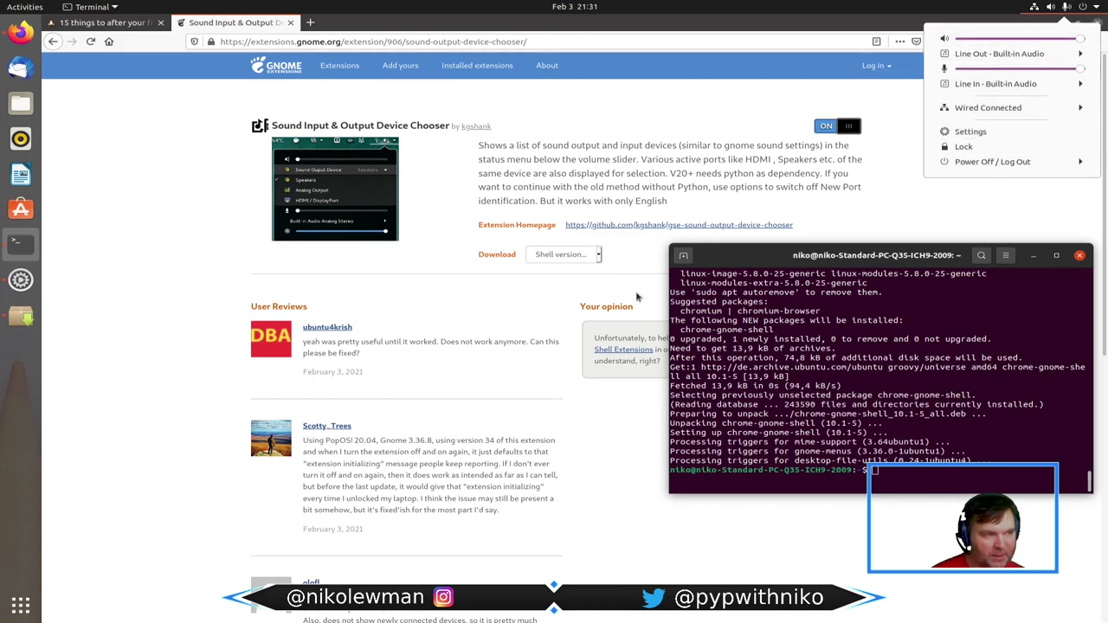
pyautogui.click(862, 127)
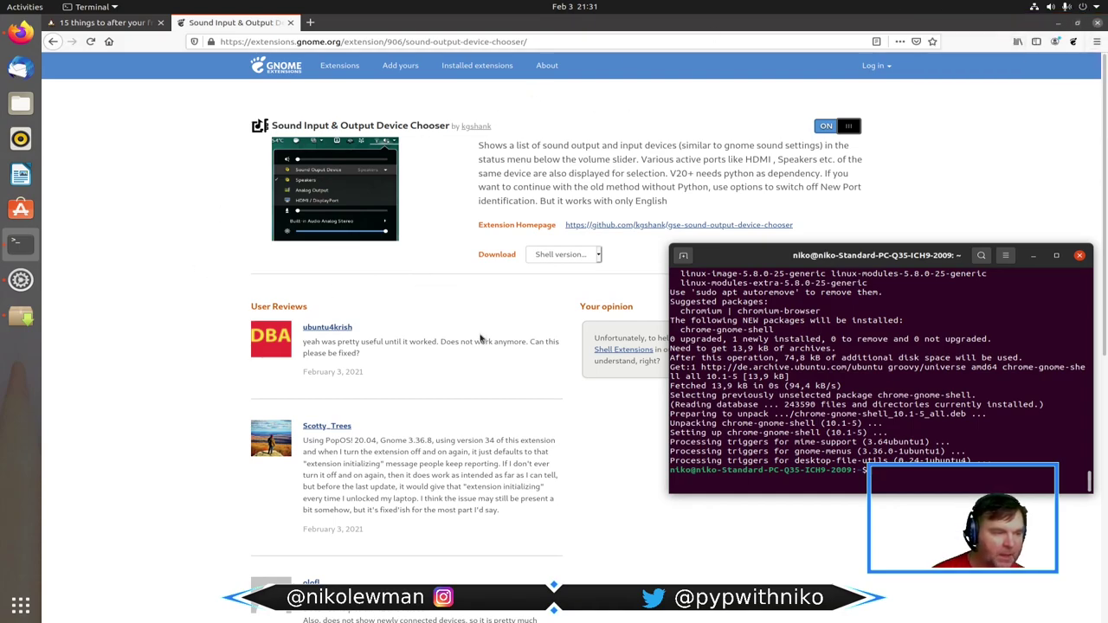
# Return to the post-install article and copy its command sudo apt-get install gnome-tweak-tool.
pyautogui.click(121, 22)
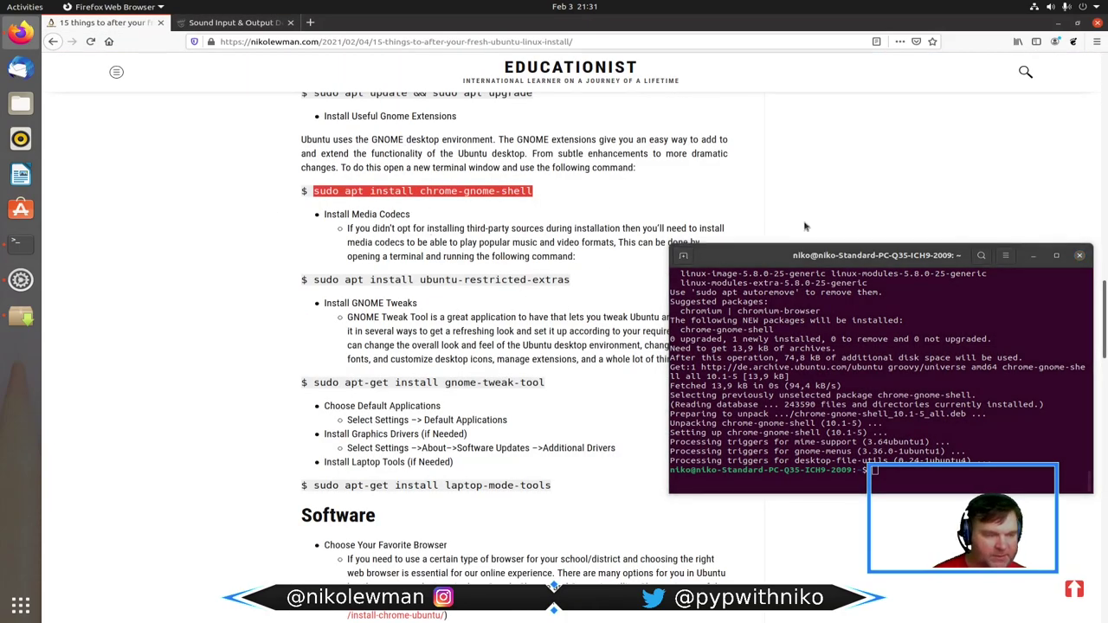
pyautogui.tripleClick(415, 382)
pyautogui.click(312, 388)
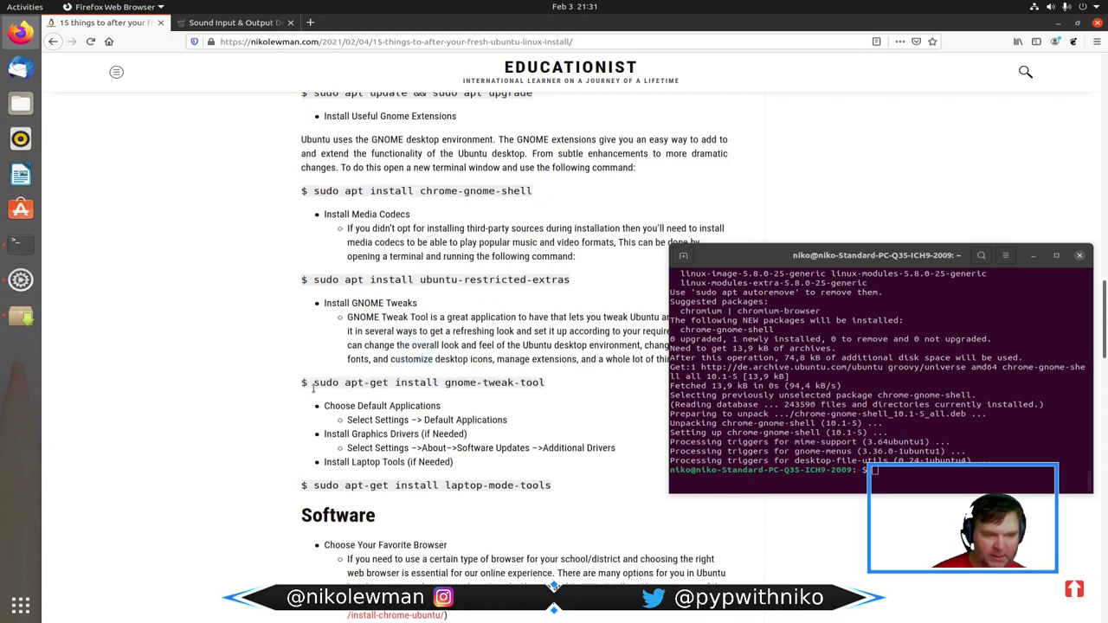
pyautogui.moveTo(321, 387); pyautogui.dragTo(547, 383)
pyautogui.rightClick(507, 381)
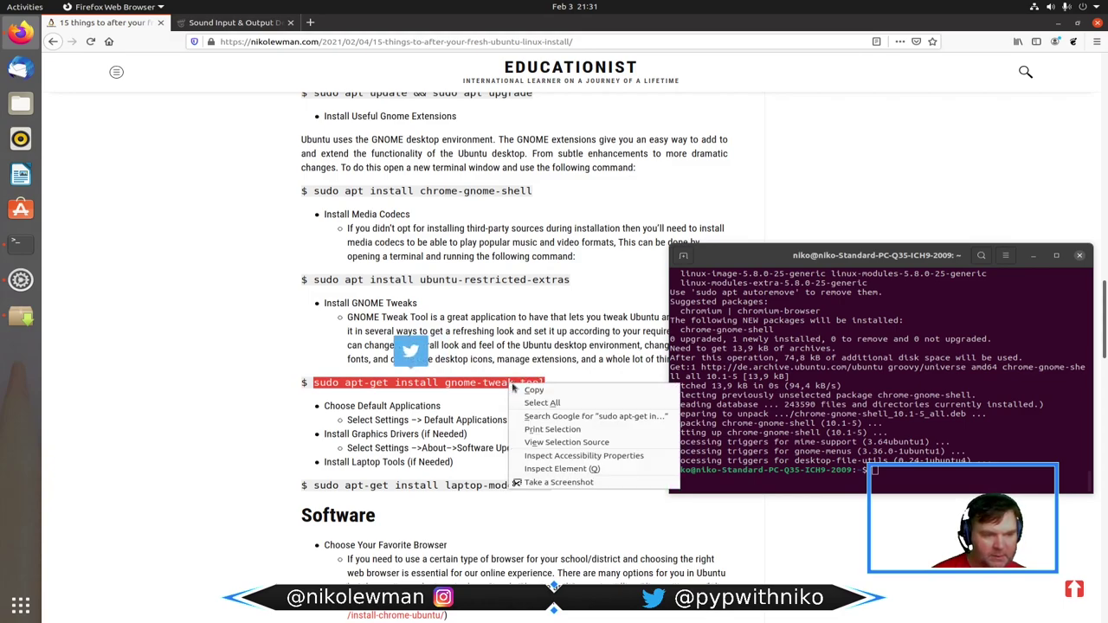
pyautogui.click(517, 389)
# Run the copied gnome-tweak-tool installation command in the terminal and agree to continue.
pyautogui.click(877, 470)
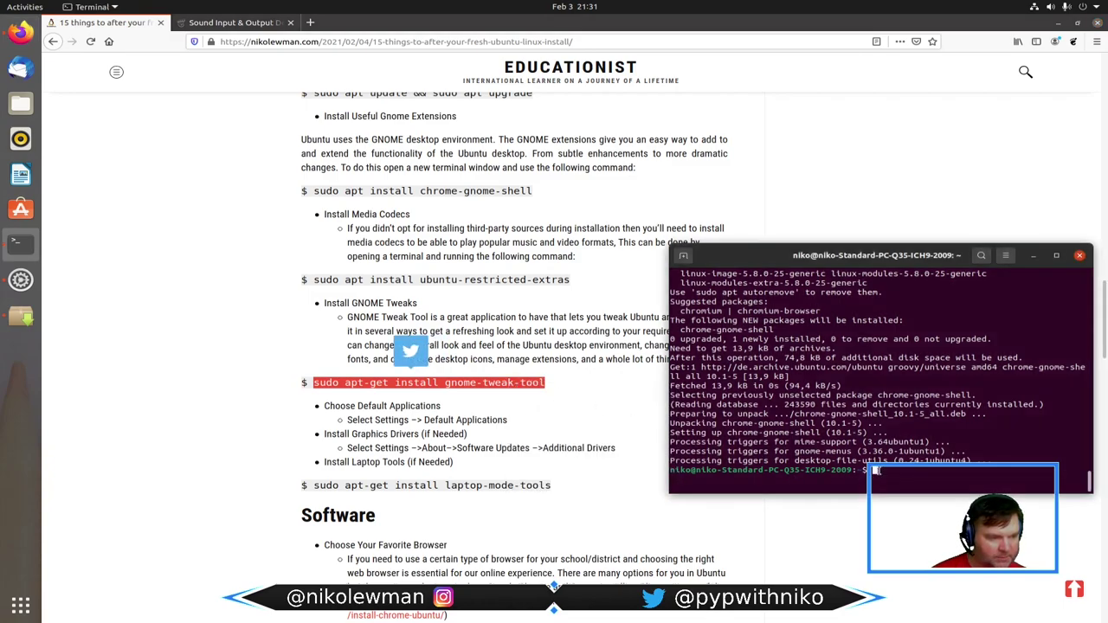
pyautogui.hotkey('ctrl', 'shift', 'v')
pyautogui.press('Return')
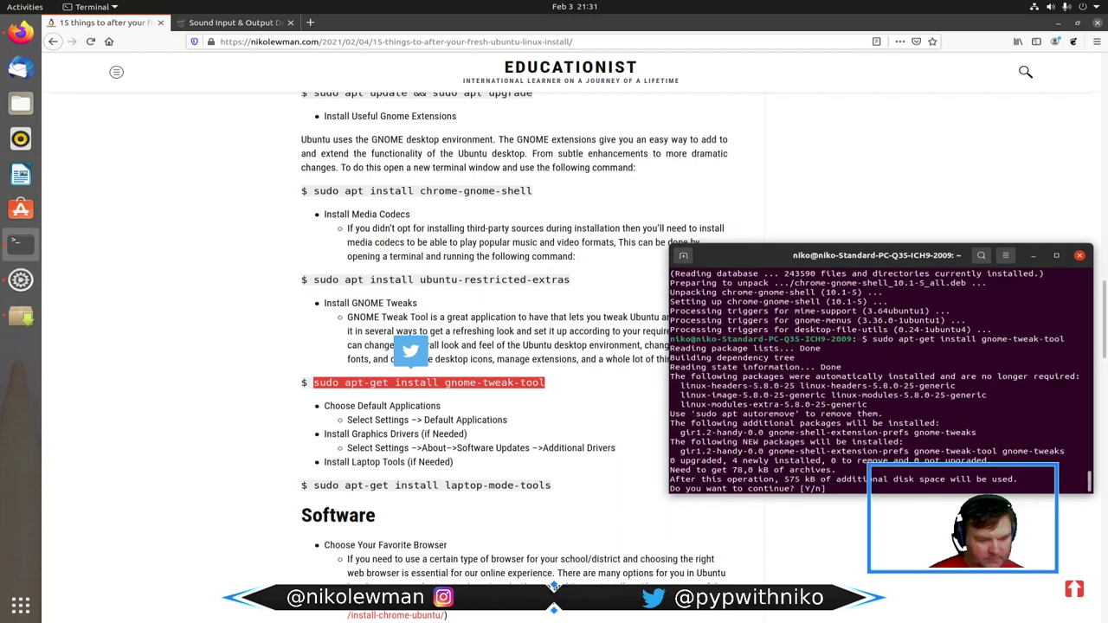
pyautogui.press('Return')
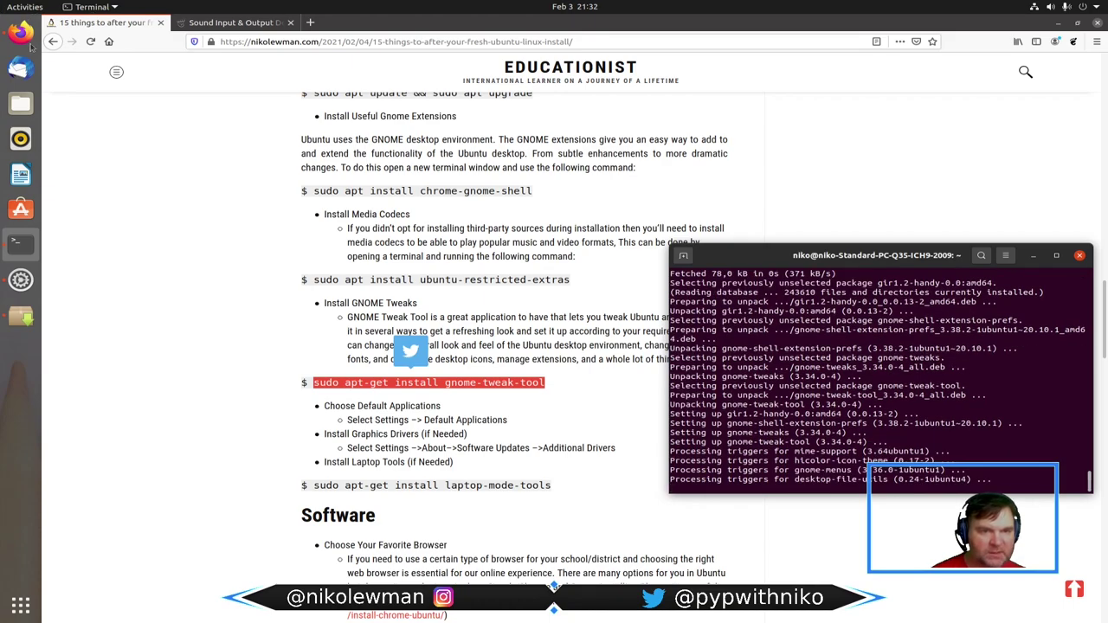
# Look through the installed applications, search for Tweaks by name, and launch it.
pyautogui.click(21, 606)
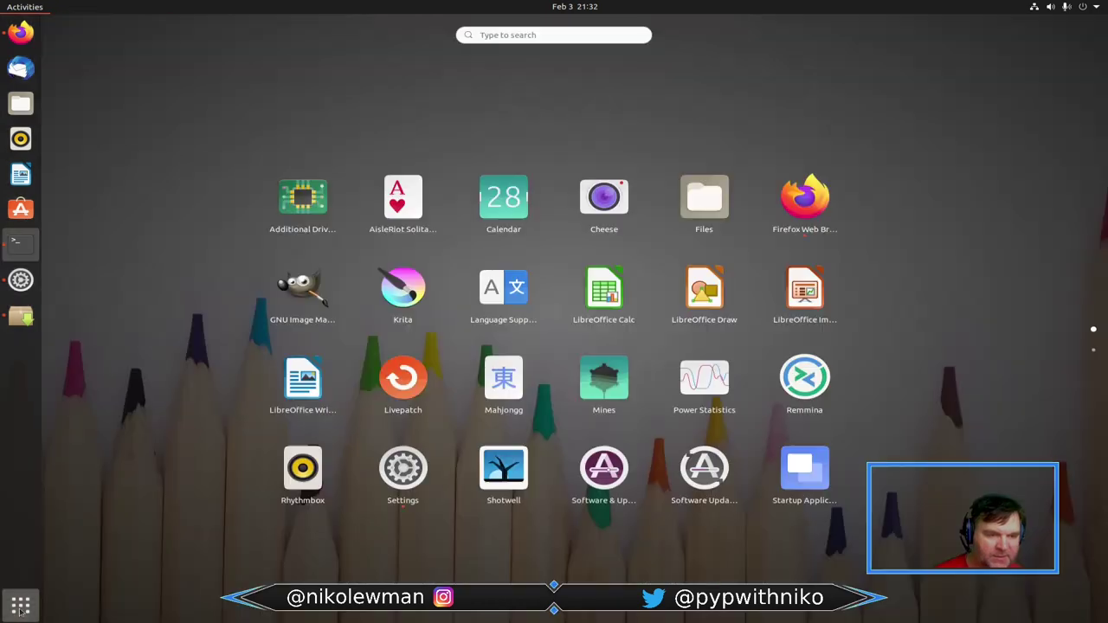
pyautogui.scroll(-1, 574, 398)
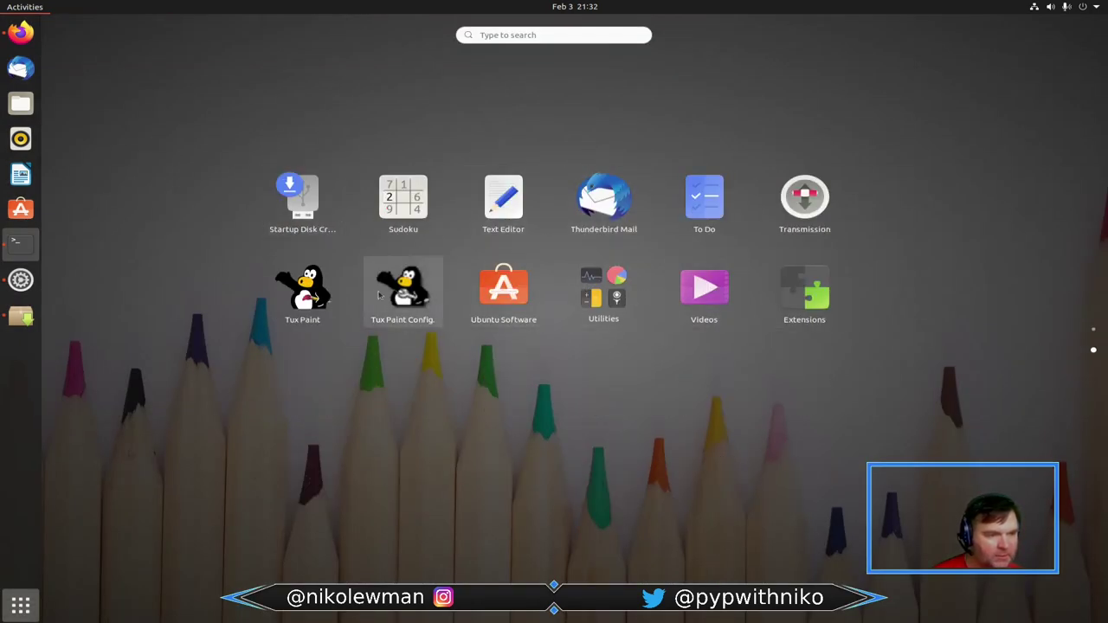
pyautogui.scroll(1, 368, 286)
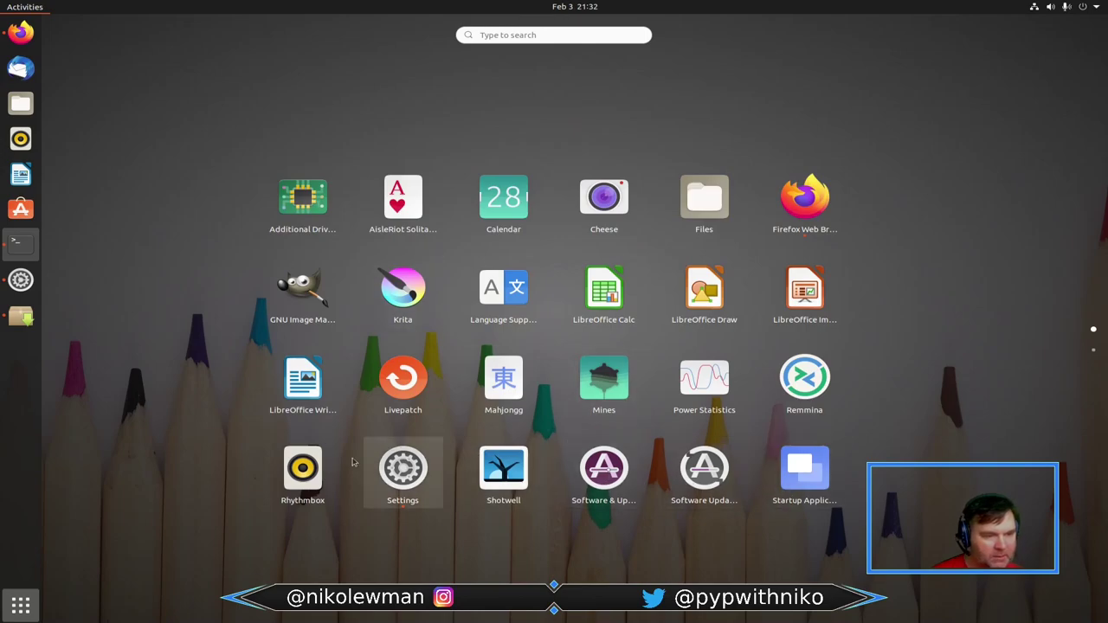
pyautogui.click(509, 35)
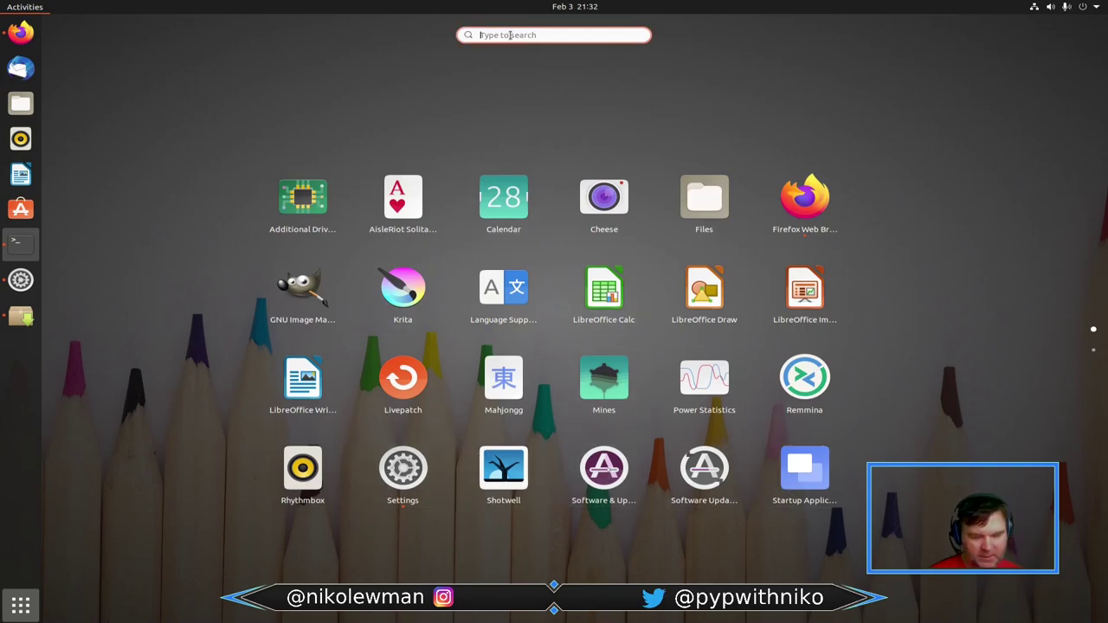
pyautogui.write('tweal')
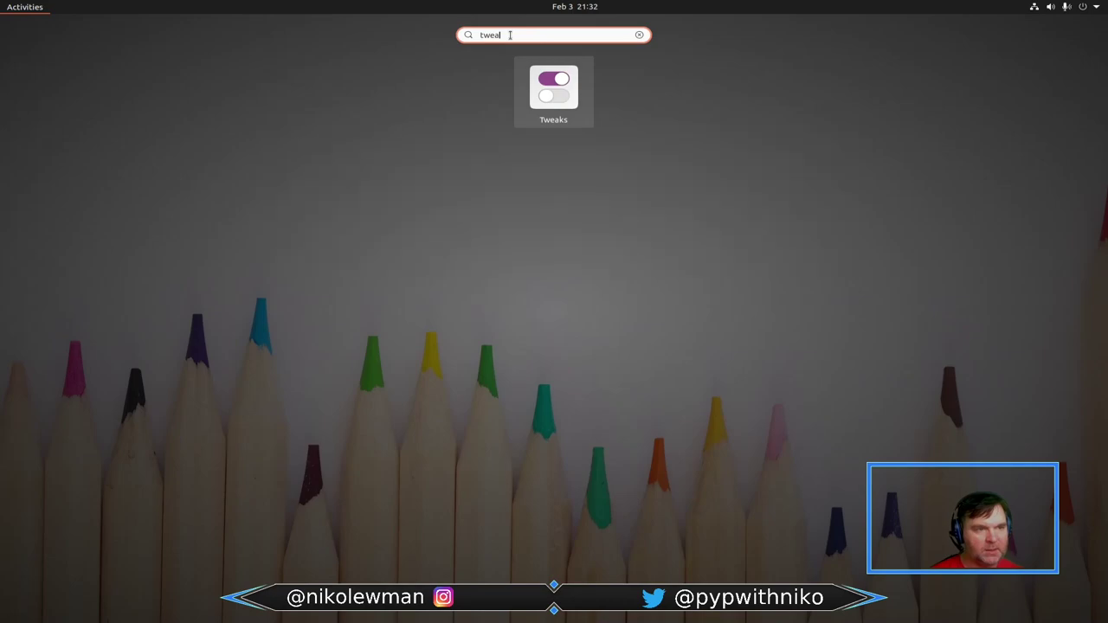
pyautogui.click(539, 116)
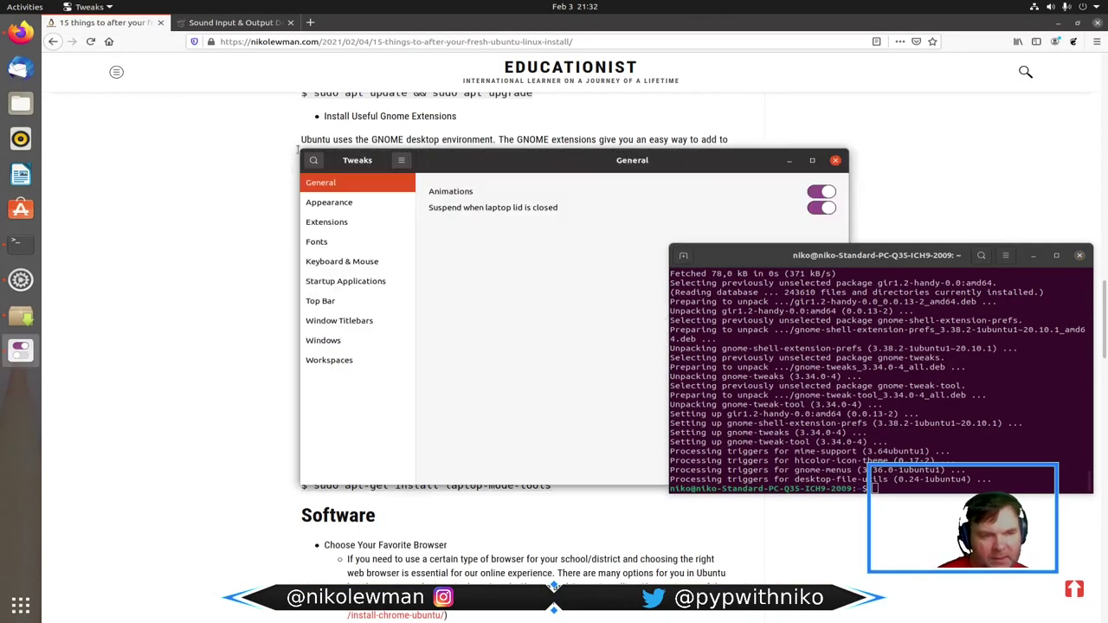
# Examine the Extensions, Appearance, Windows and Fonts settings in Tweaks, moving its window clear of the terminal, and close it.
pyautogui.click(330, 224)
pyautogui.moveTo(477, 171); pyautogui.dragTo(267, 194)
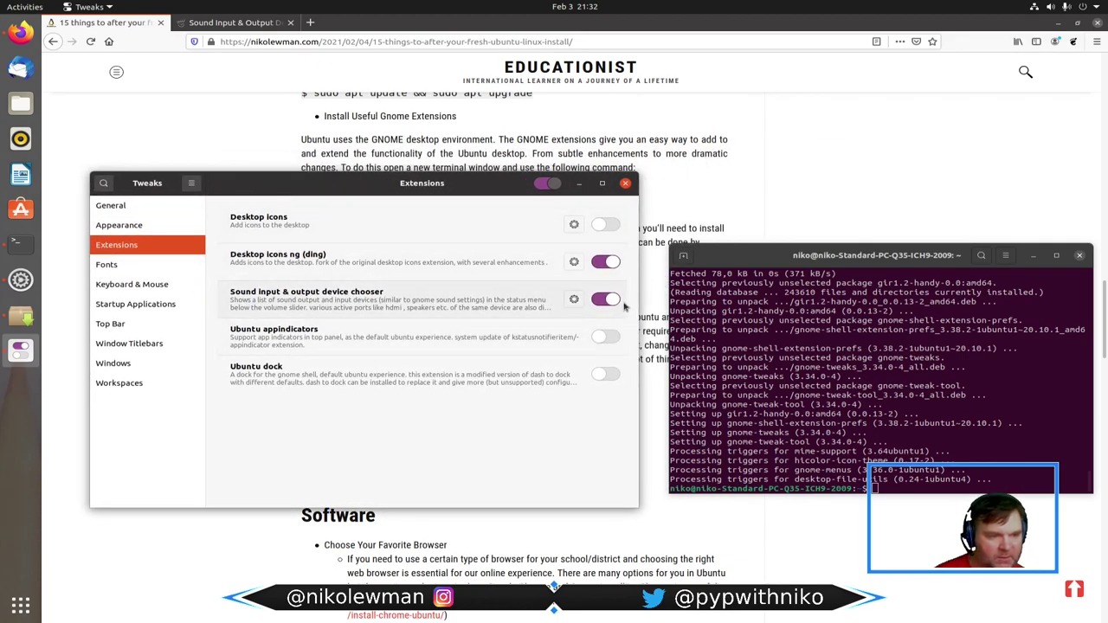
pyautogui.click(107, 227)
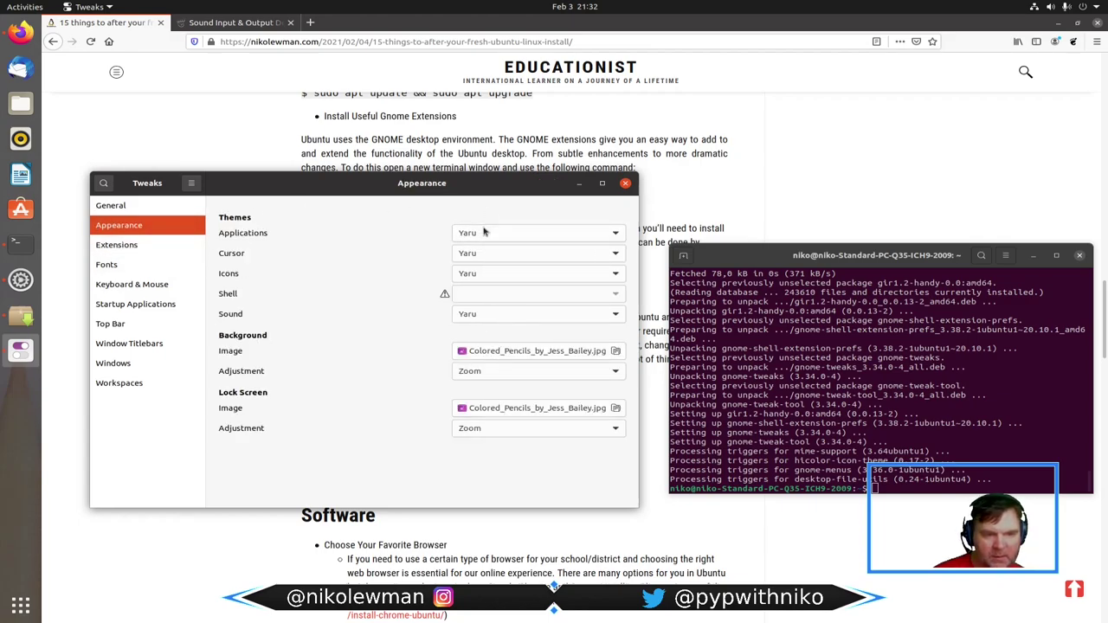
pyautogui.click(115, 367)
pyautogui.click(108, 268)
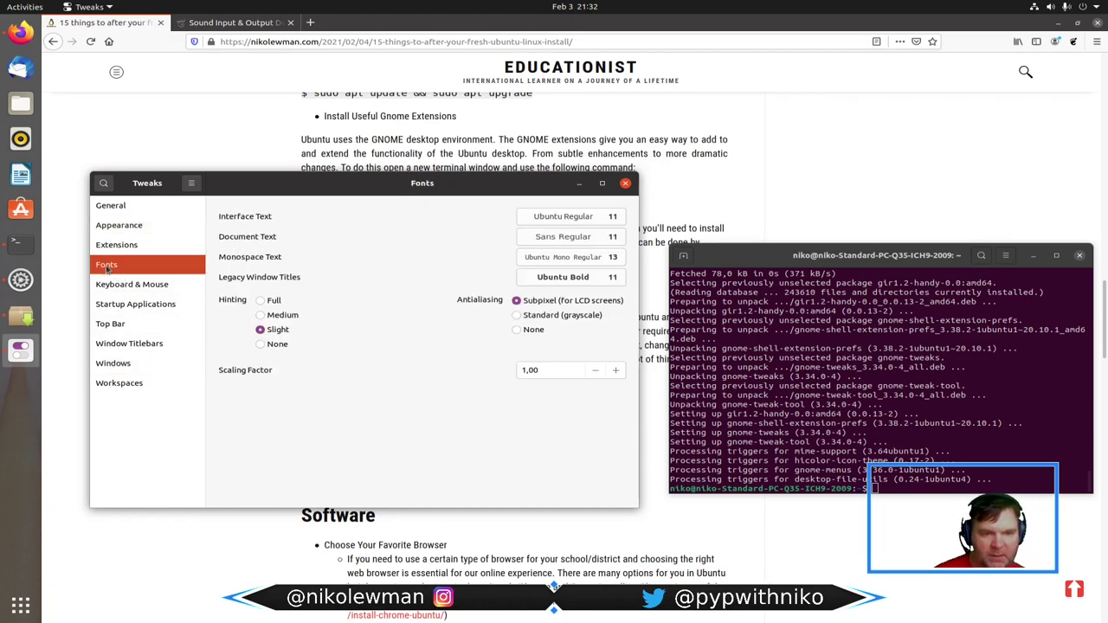
pyautogui.click(624, 184)
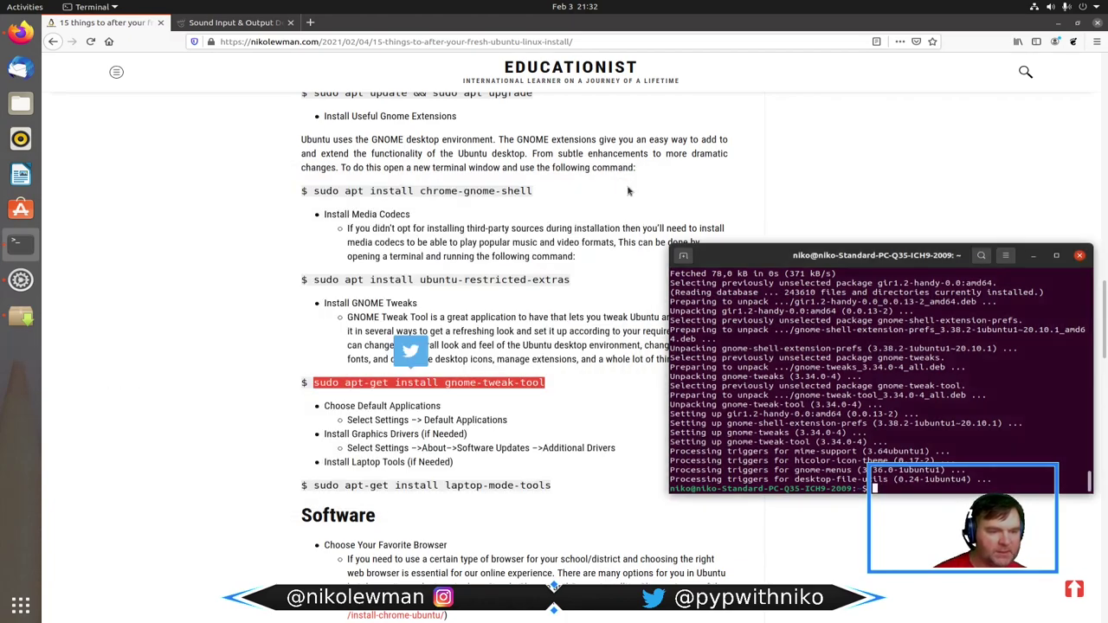
# Read on to the article's Software section and move the terminal window clear of its text.
pyautogui.scroll(-2, 243, 383)
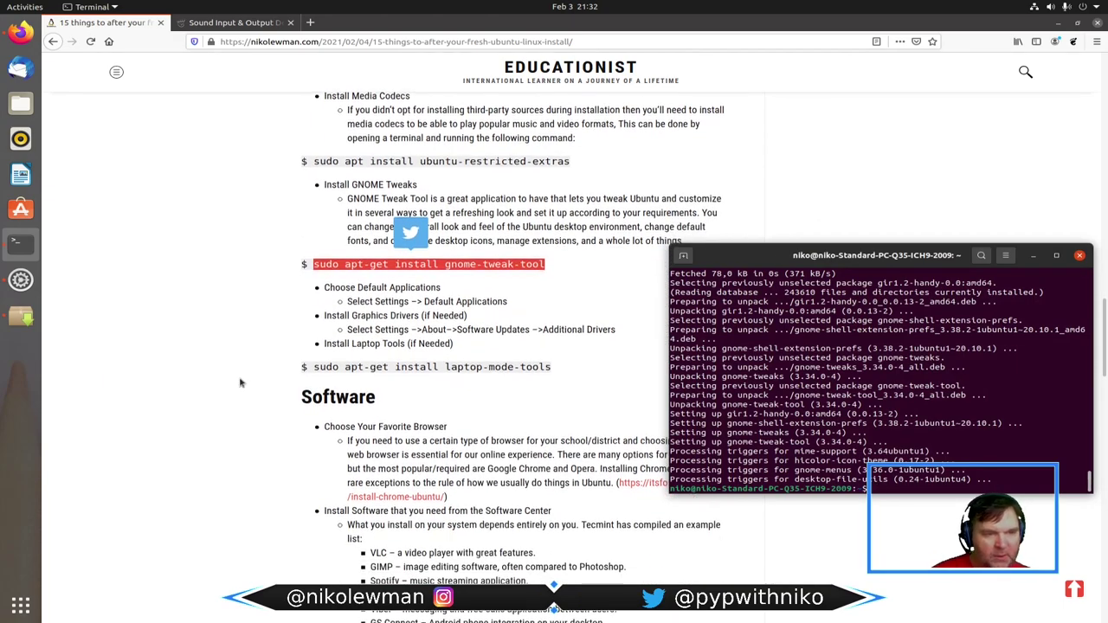
pyautogui.scroll(2, 239, 381)
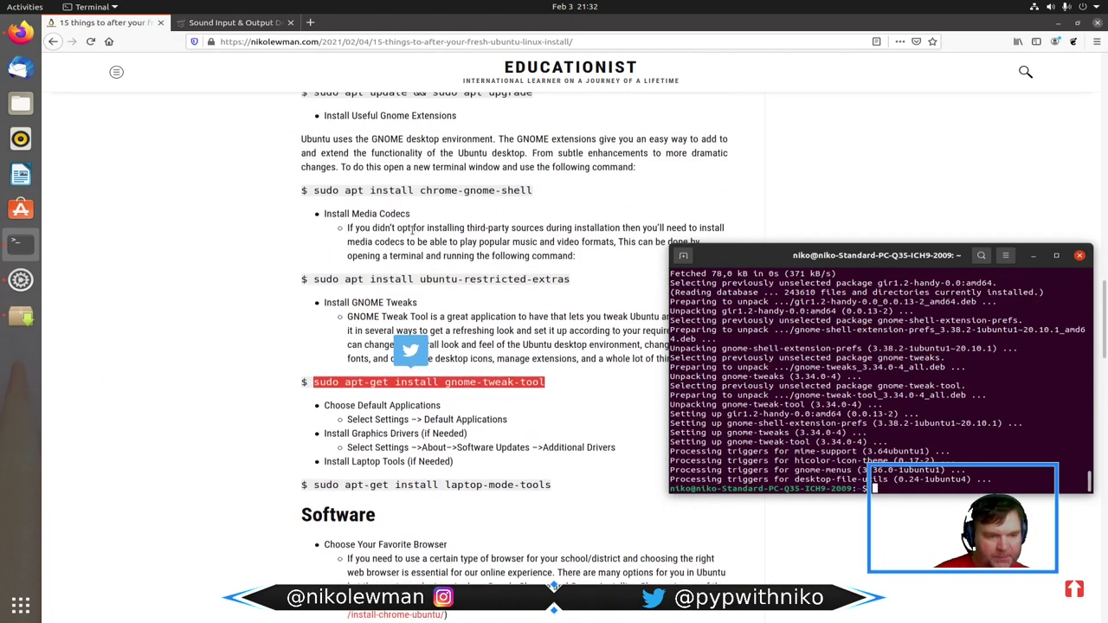
pyautogui.scroll(-4, 269, 294)
pyautogui.scroll(-3, 251, 303)
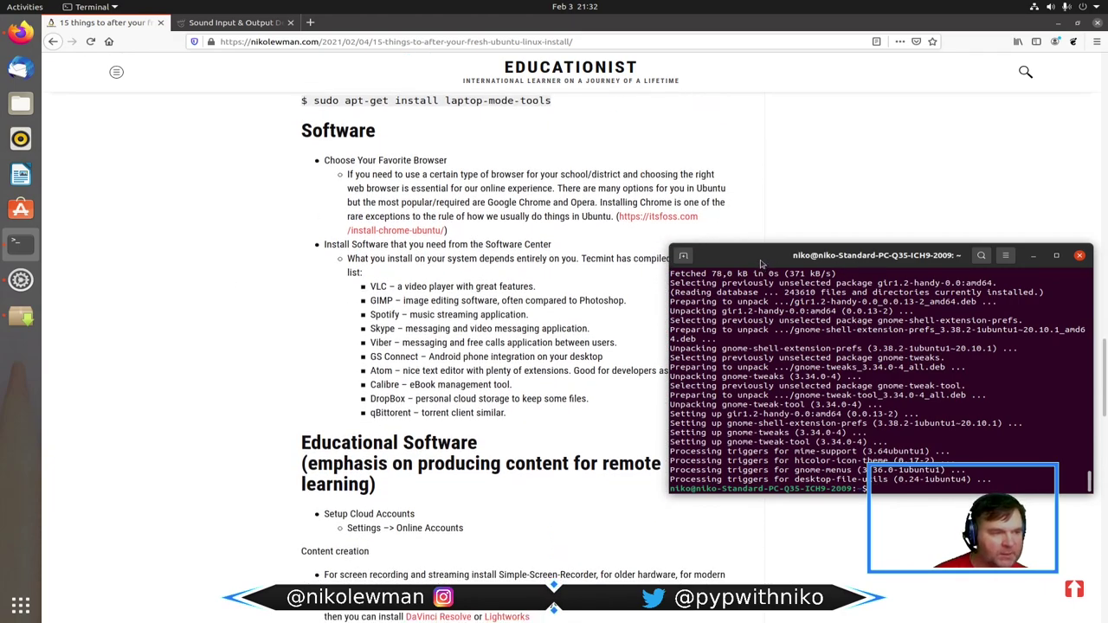
pyautogui.moveTo(762, 260); pyautogui.dragTo(828, 301)
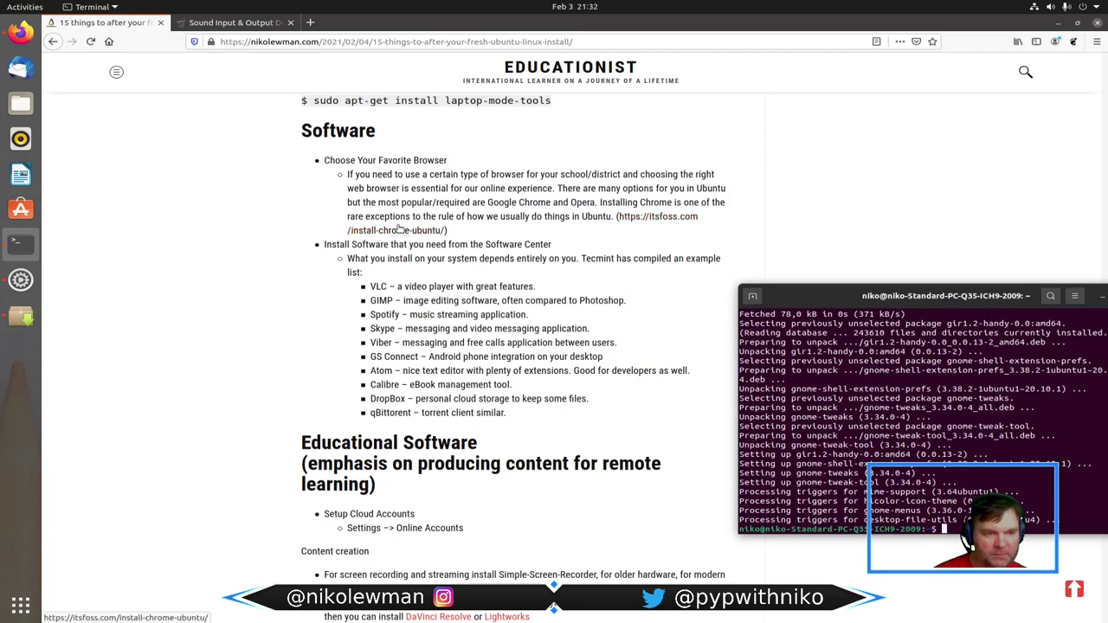
# Search Google for "chrome ubuntu" in a new browser tab, accept the consent notice, and change the results to English.
pyautogui.click(310, 22)
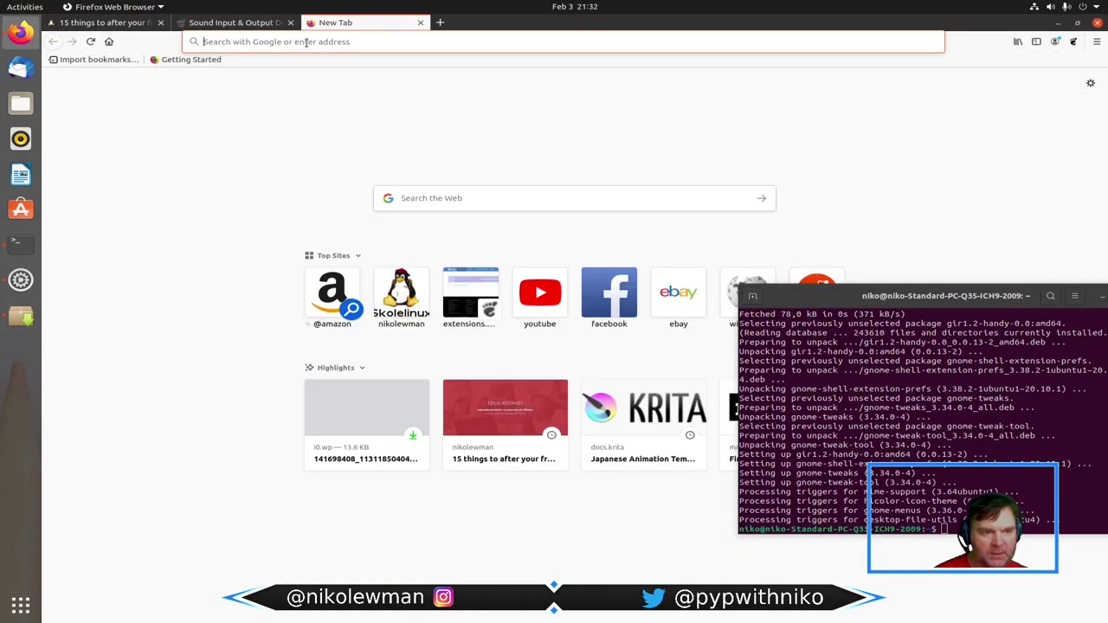
pyautogui.click(429, 201)
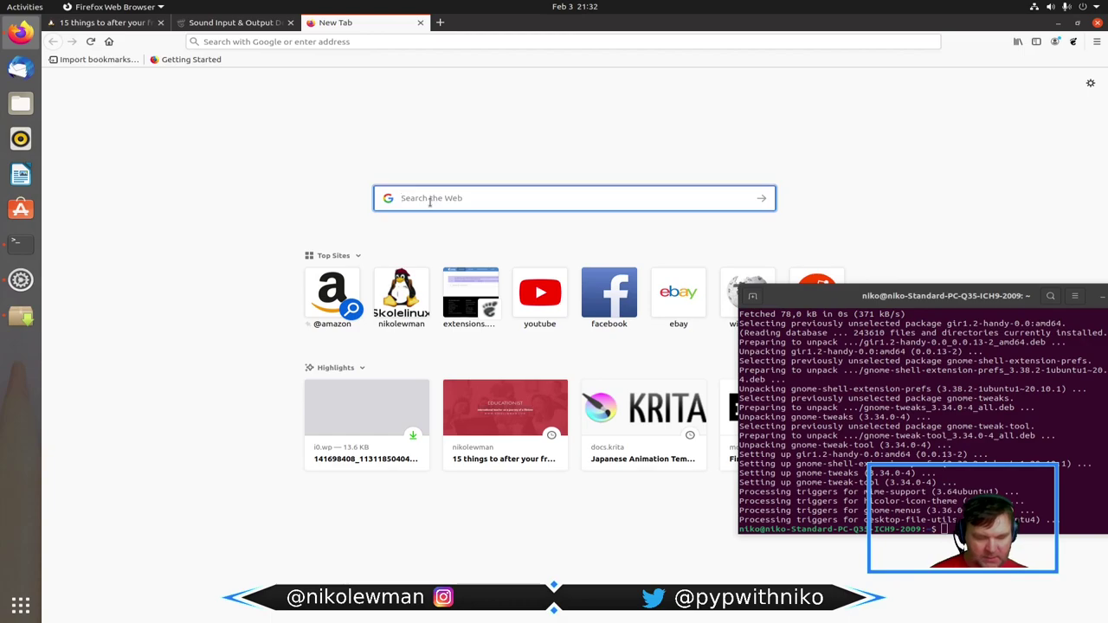
pyautogui.write('chrome')
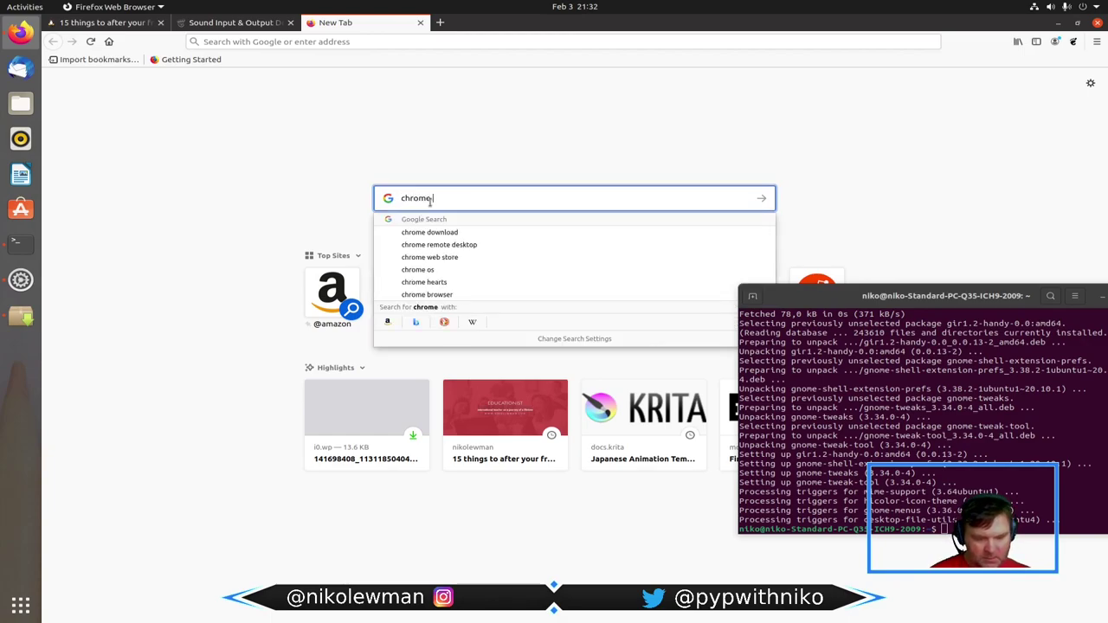
pyautogui.write(' ubuntu')
pyautogui.press('Return')
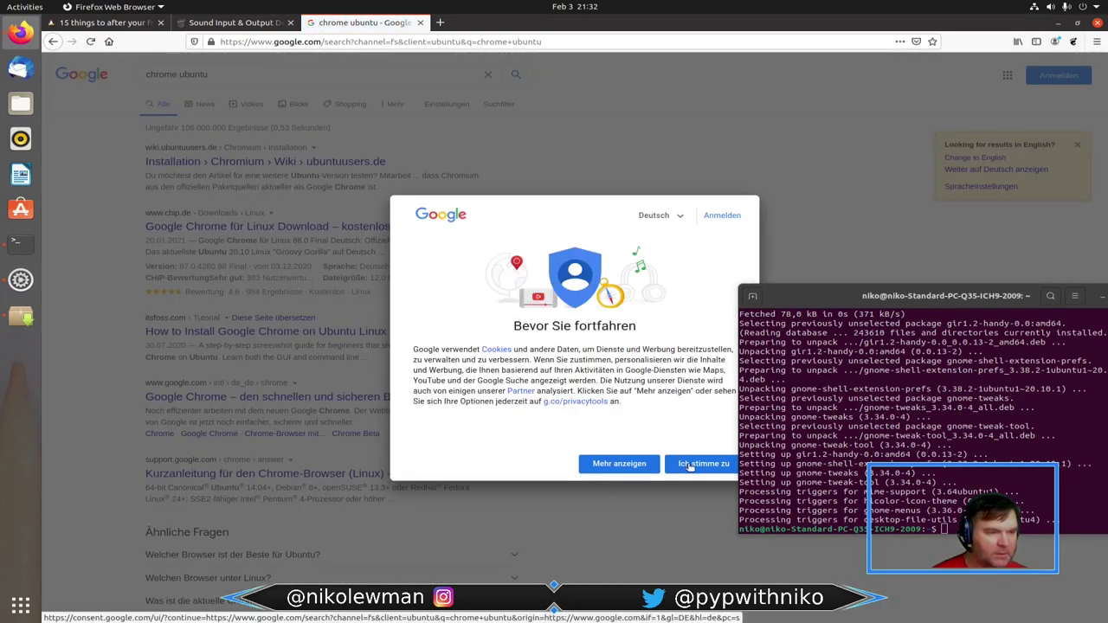
pyautogui.click(689, 466)
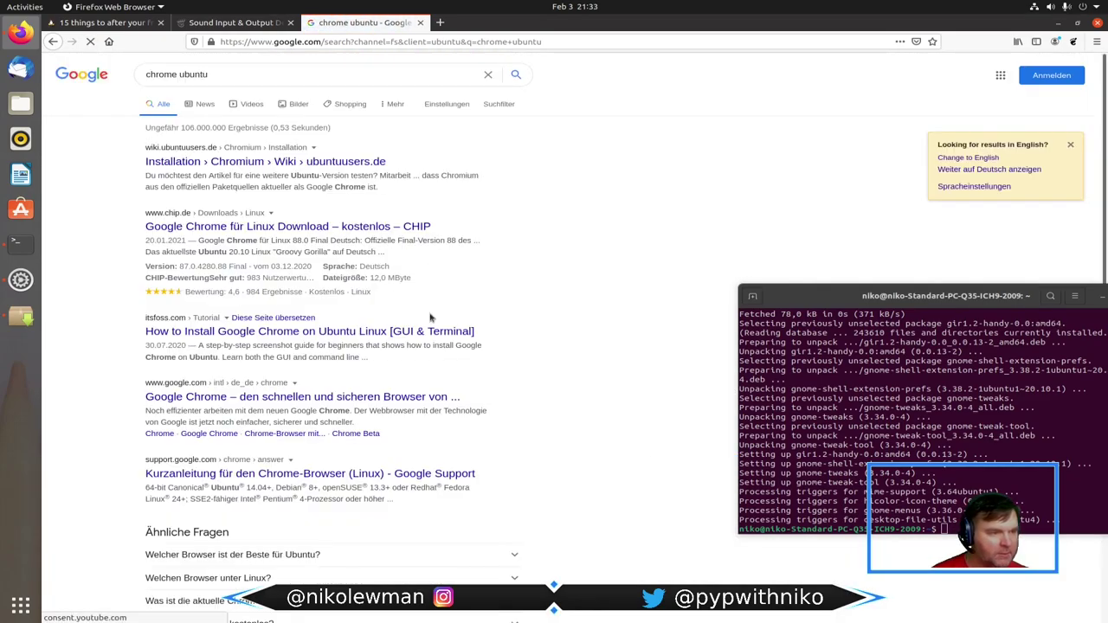
pyautogui.click(982, 161)
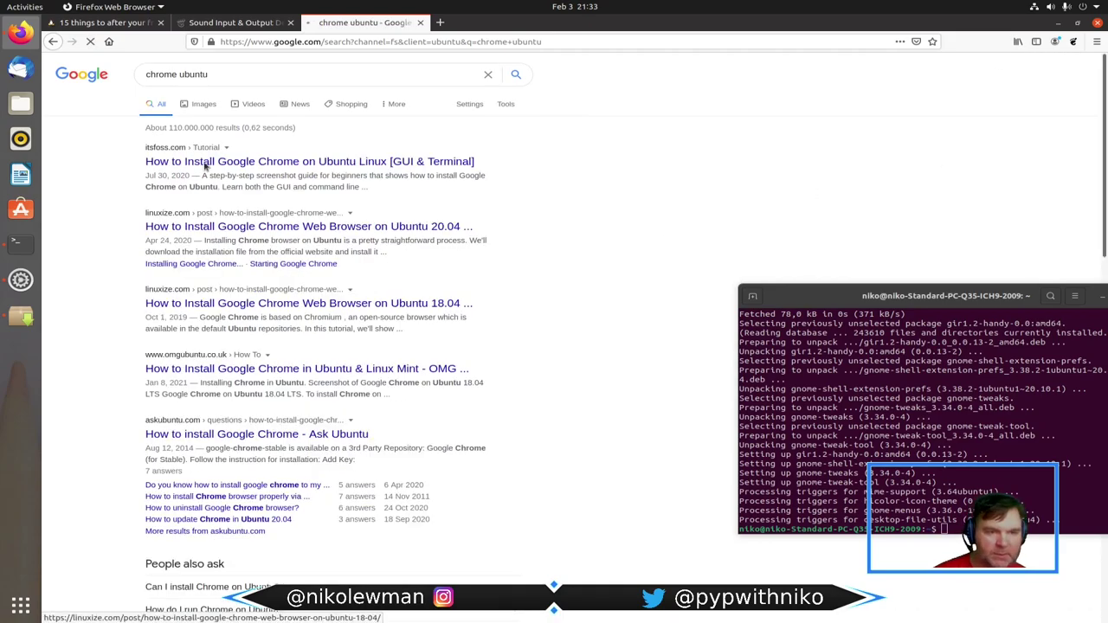
# Refine the web search to "chrome ubuntu install".
pyautogui.click(231, 73)
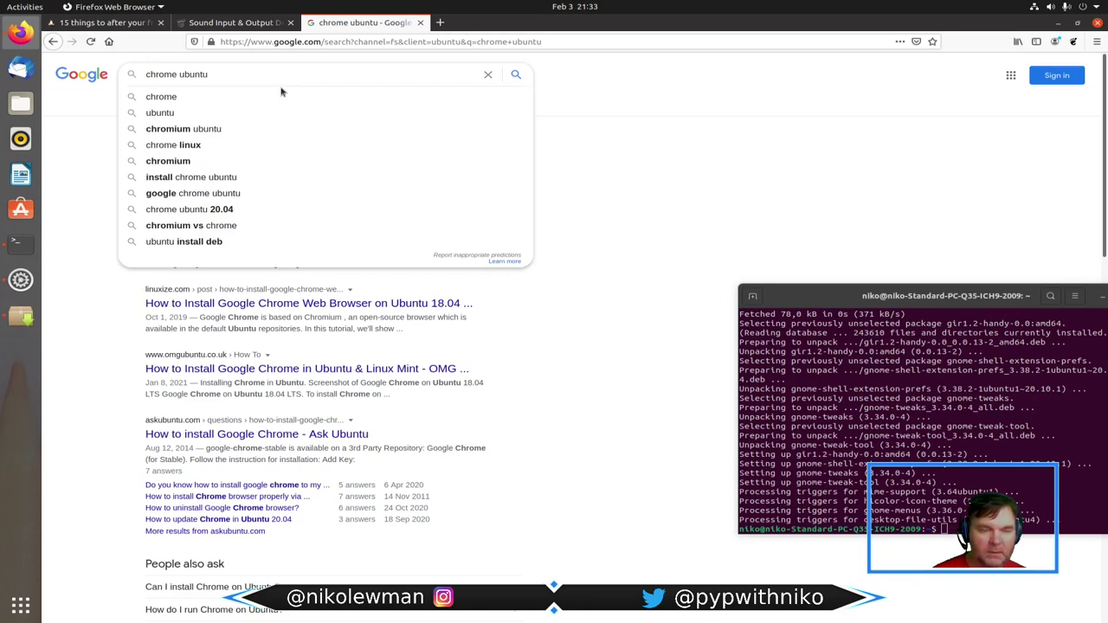
pyautogui.write('instala')
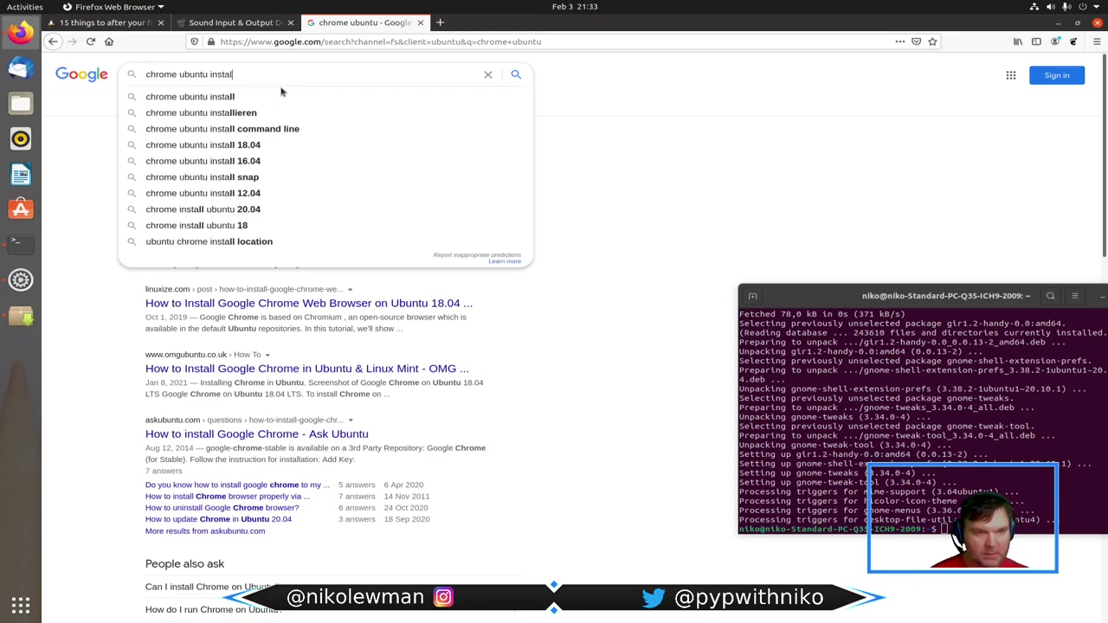
pyautogui.click(220, 97)
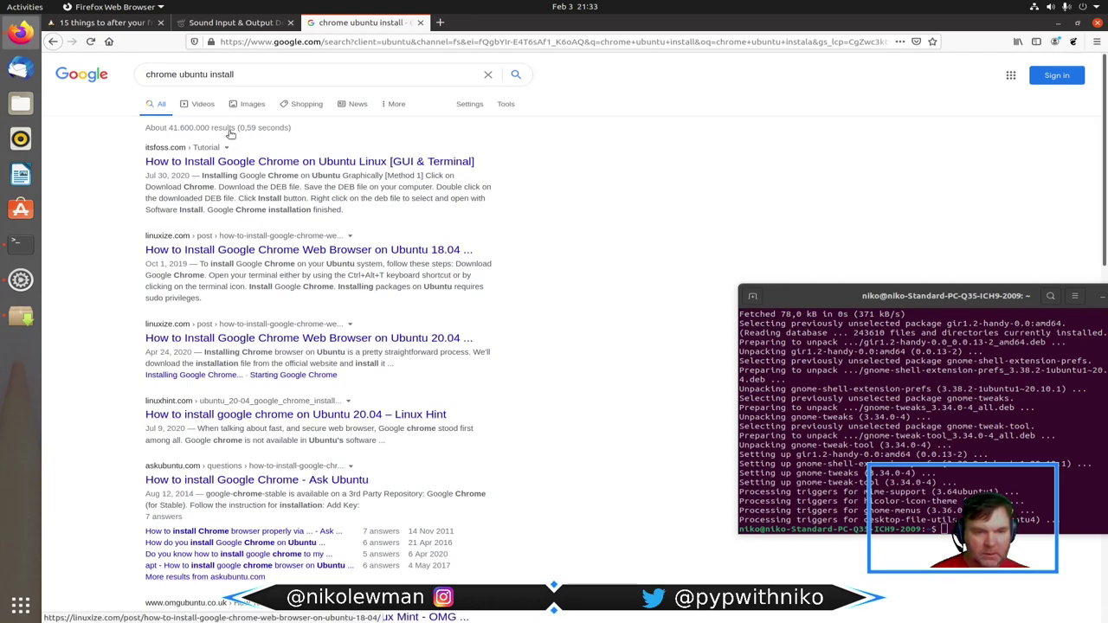
# Change the web search to "chrome browser" and open the official Google Chrome page from the non-ad result.
pyautogui.moveTo(178, 74); pyautogui.dragTo(297, 76)
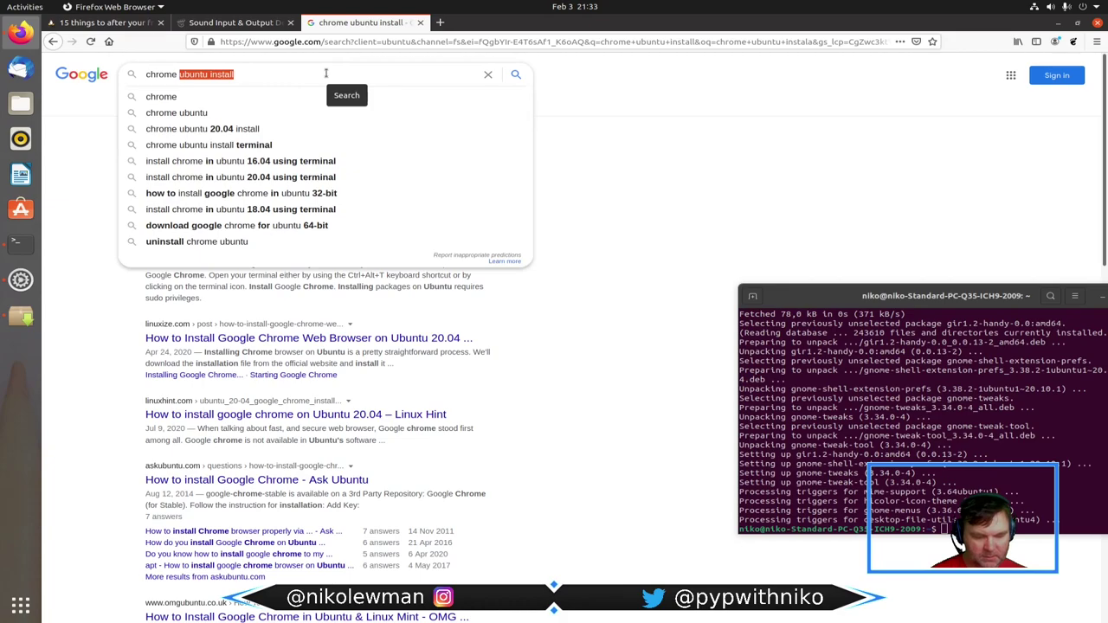
pyautogui.write('browser')
pyautogui.press('Return')
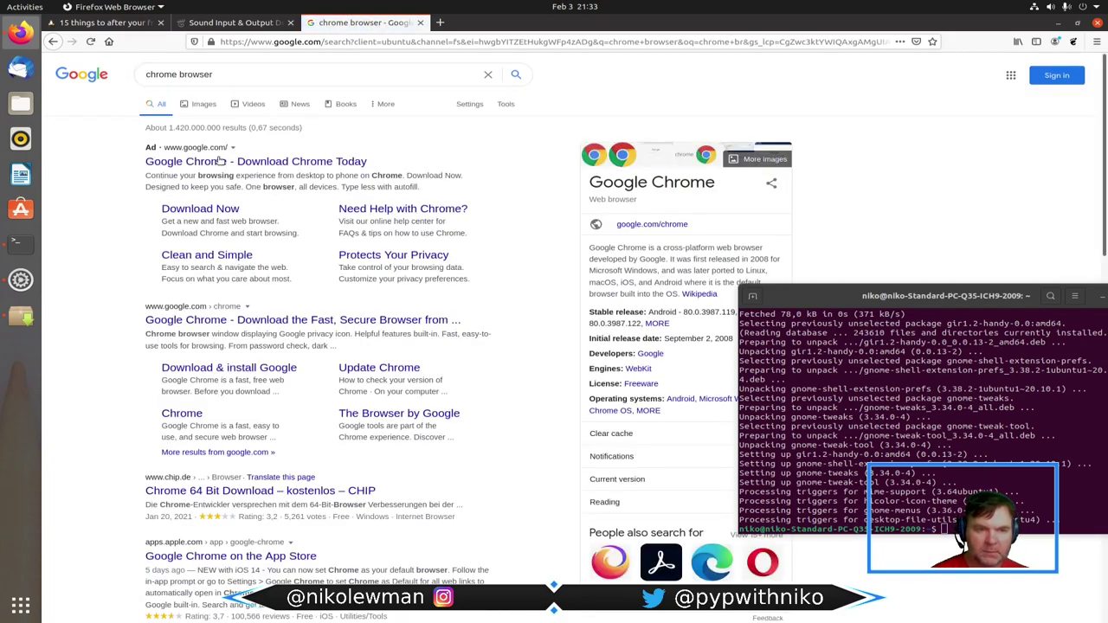
pyautogui.click(206, 321)
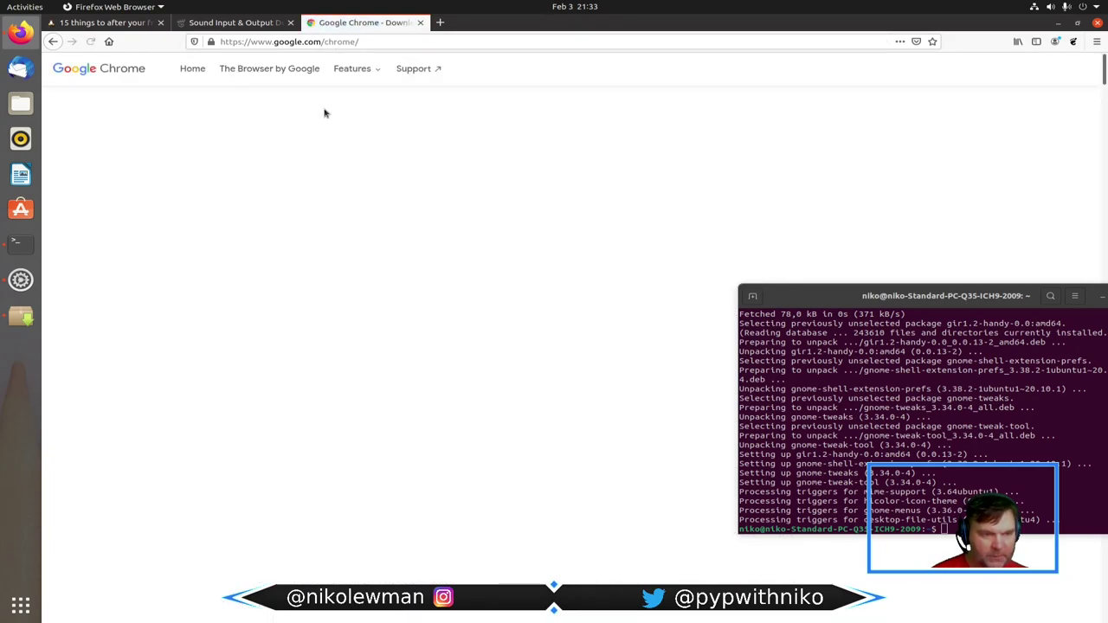
# Download the 64 bit .deb Chrome package for Debian/Ubuntu and try to open it with Software Install, moving the terminal further aside.
pyautogui.click(575, 262)
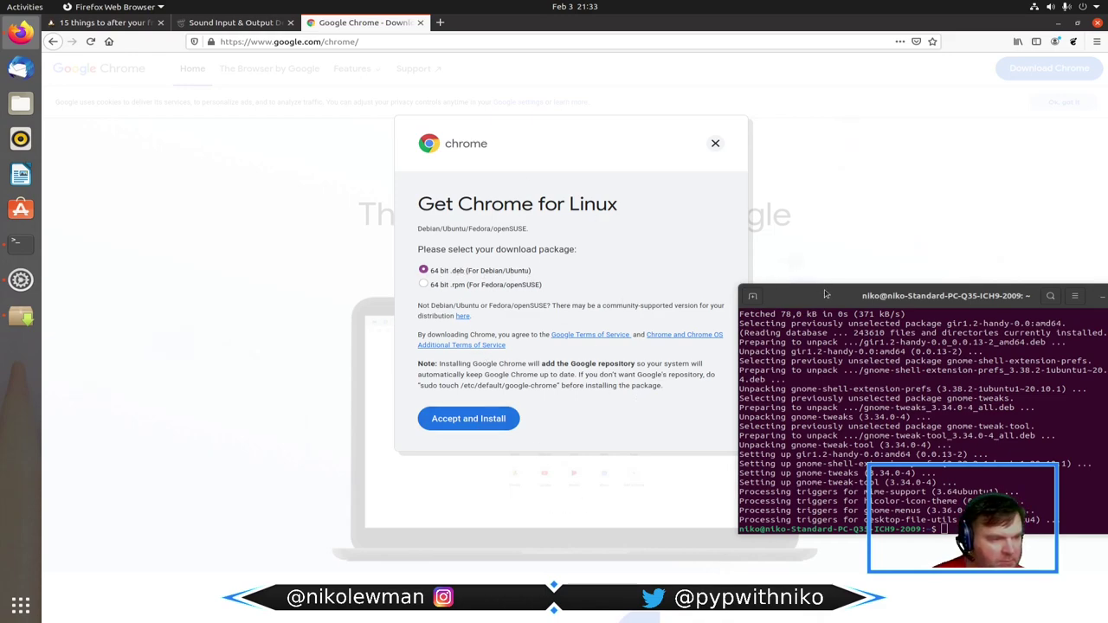
pyautogui.moveTo(827, 292); pyautogui.dragTo(851, 272)
pyautogui.click(469, 419)
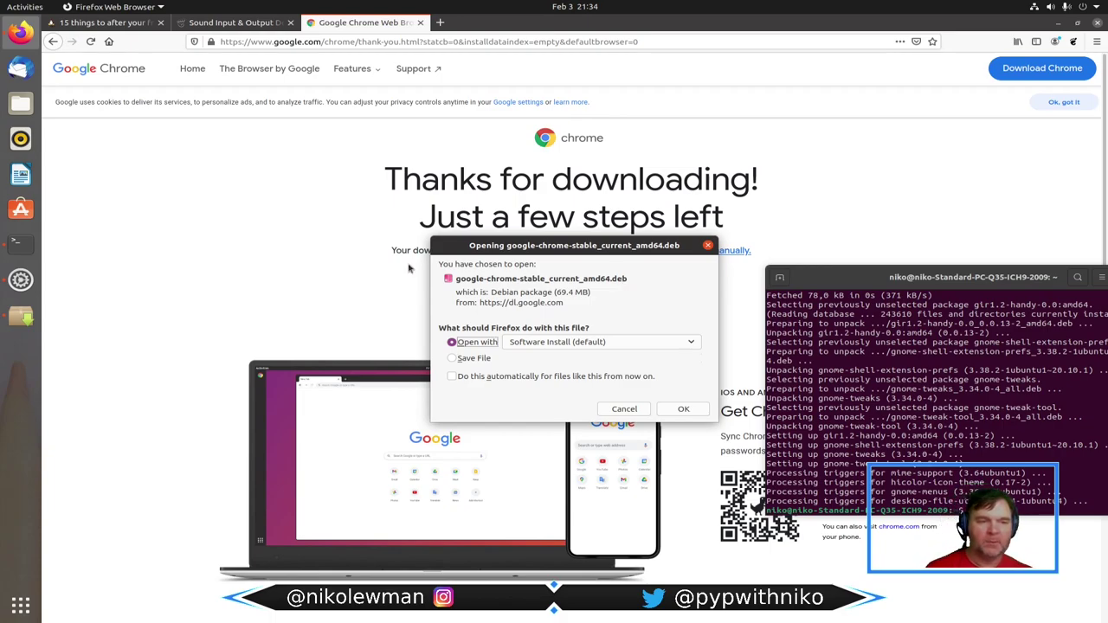
pyautogui.click(682, 409)
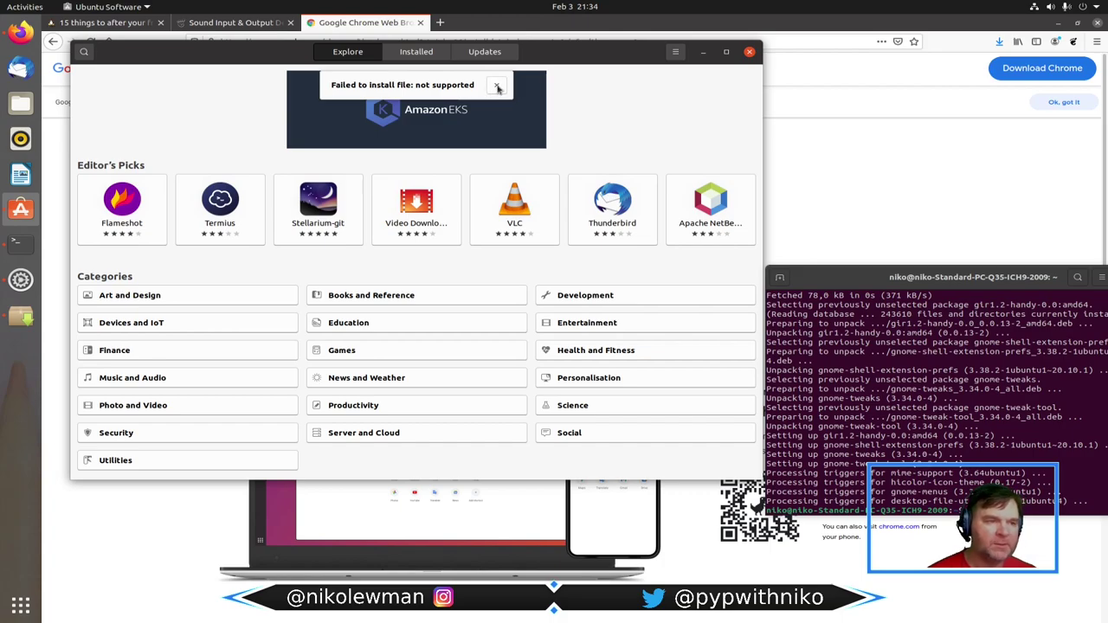
# Close the software store and download google-chrome-stable_current_amd64.deb again through the manual download link, choosing to save the file.
pyautogui.click(750, 52)
pyautogui.click(709, 250)
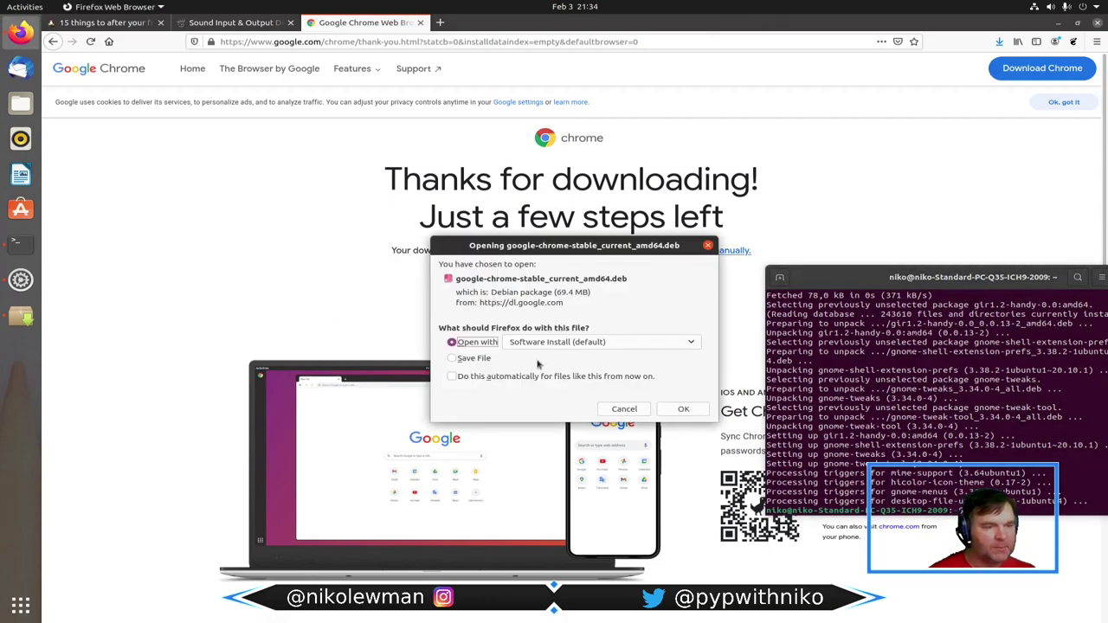
pyautogui.click(479, 361)
pyautogui.click(683, 409)
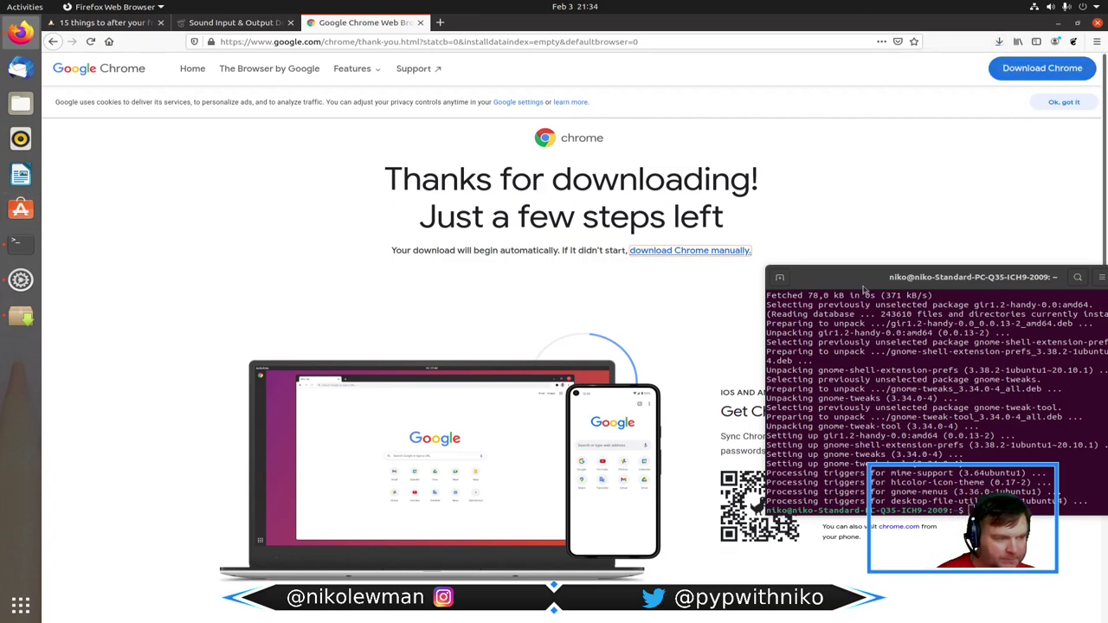
# Bring the terminal into full view, run "sudo apt install gdebi" and accept the package installation.
pyautogui.moveTo(863, 288); pyautogui.dragTo(735, 200)
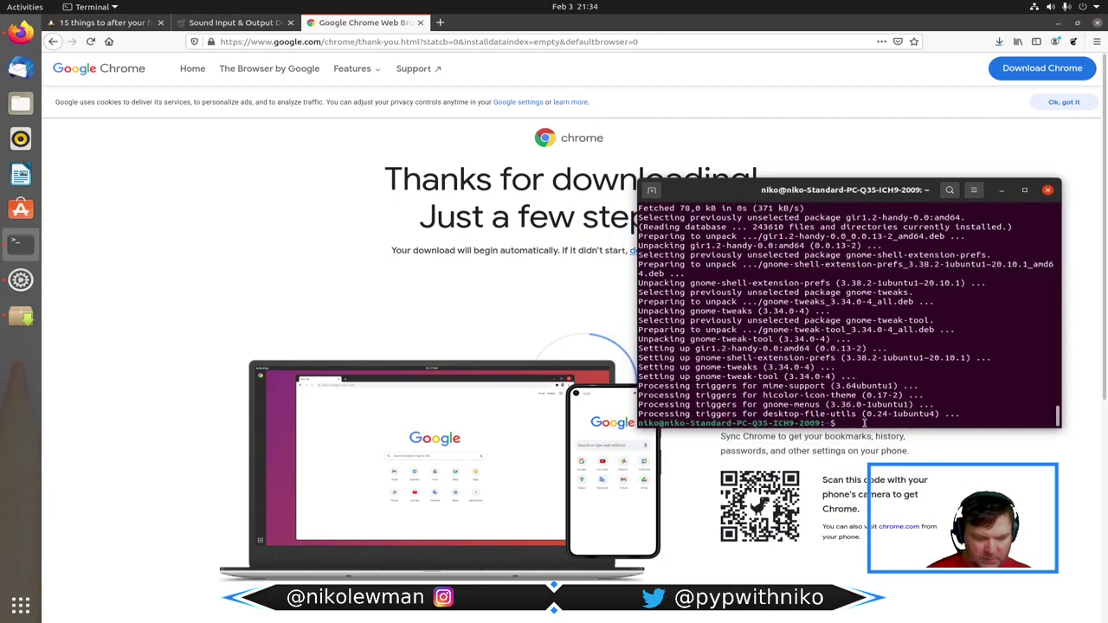
pyautogui.write('do ')
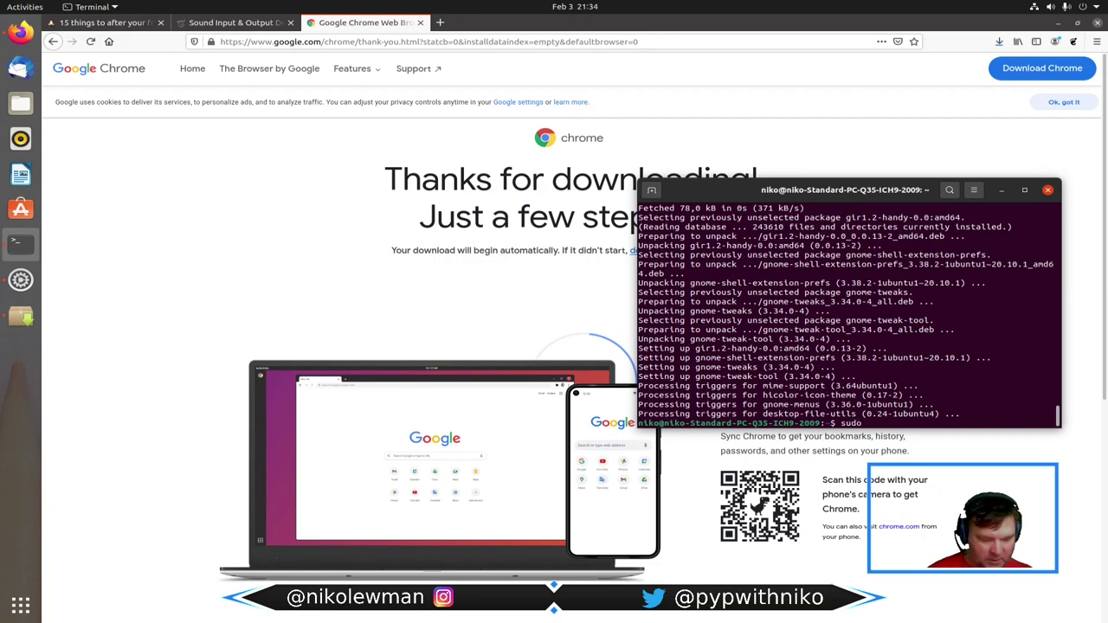
pyautogui.write('apt ')
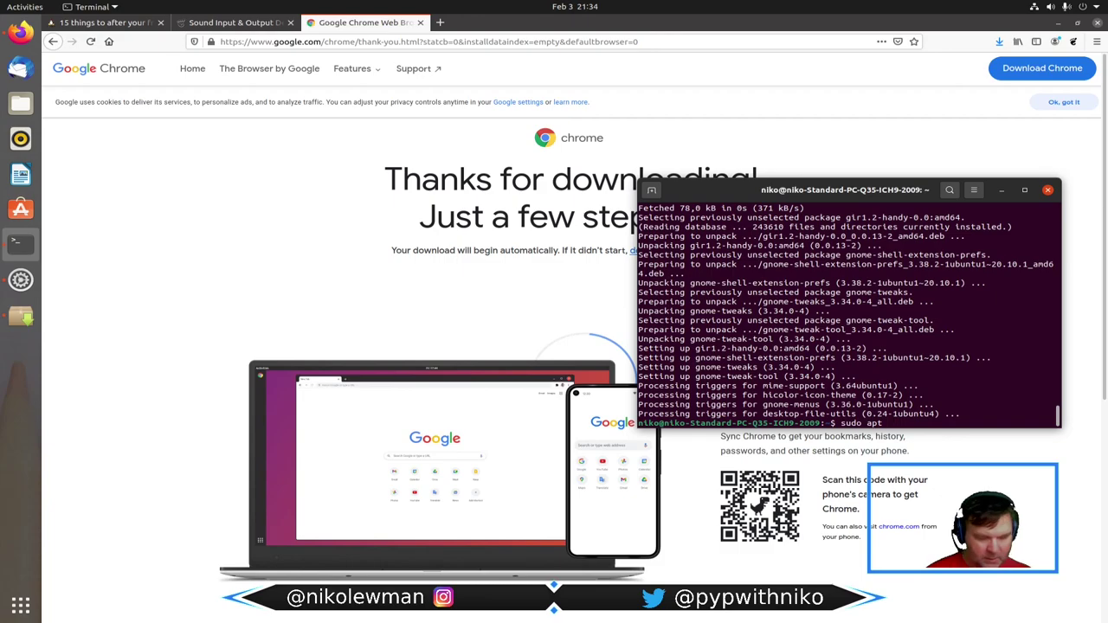
pyautogui.write('install ')
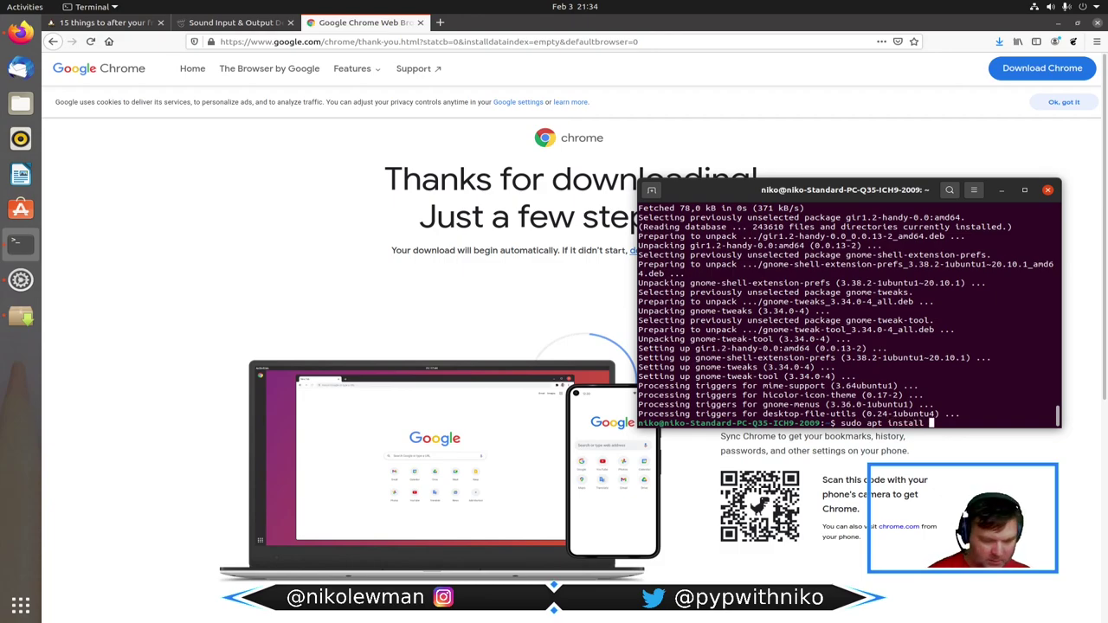
pyautogui.write('gdebi')
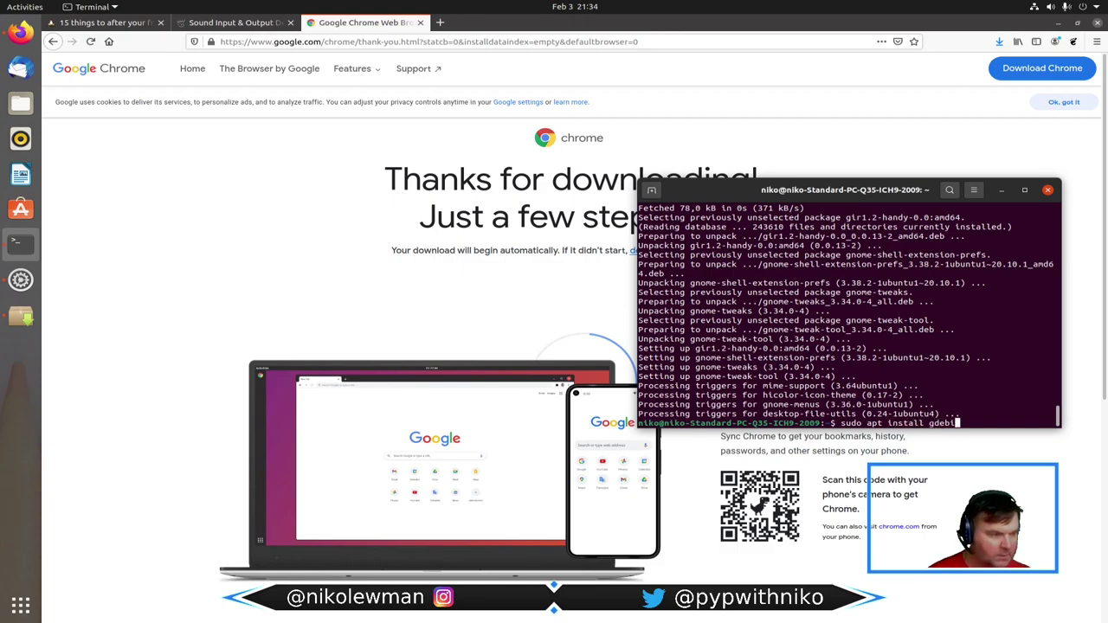
pyautogui.press('Tab')
pyautogui.press('Tab')
pyautogui.press('Tab')
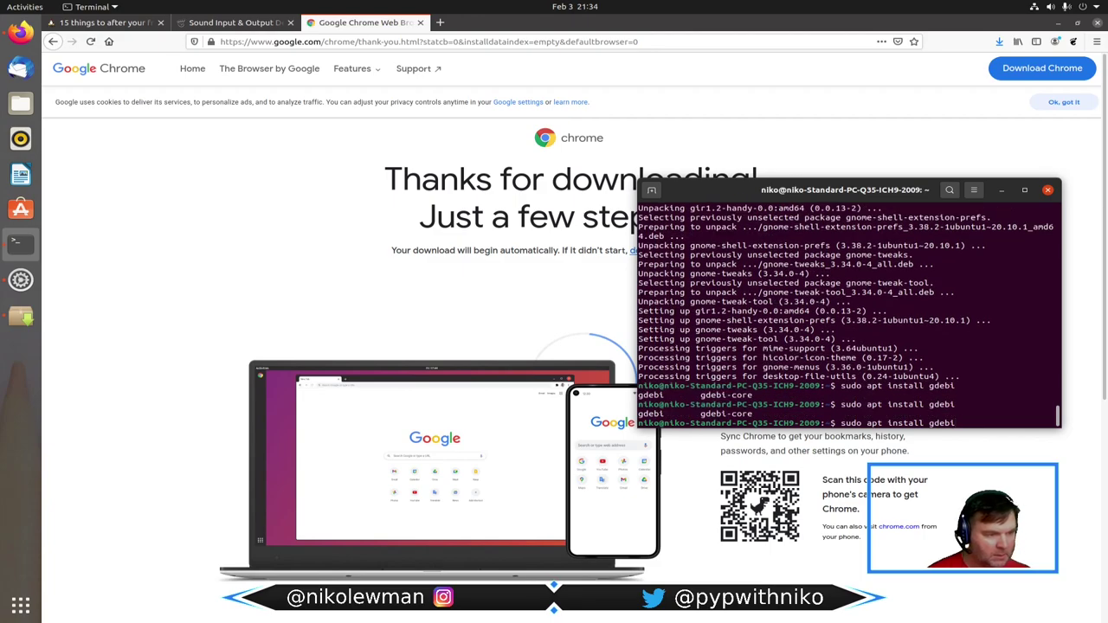
pyautogui.press('Return')
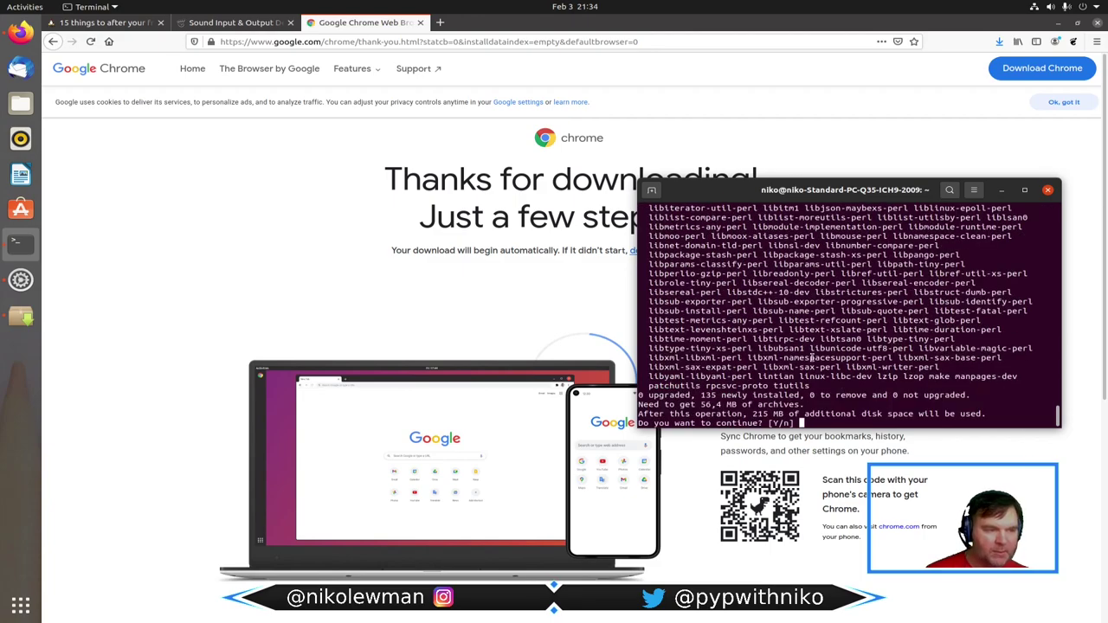
pyautogui.press('Return')
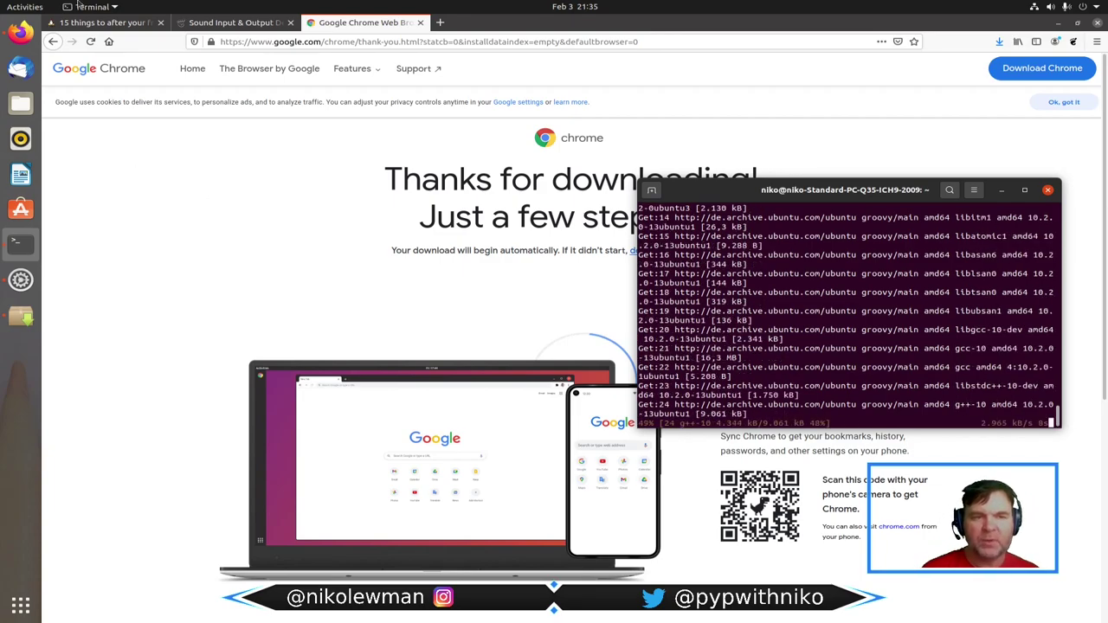
# Return to the post-install article and install VLC from Ubuntu Software, authenticating with the account password.
pyautogui.click(126, 22)
pyautogui.click(126, 22)
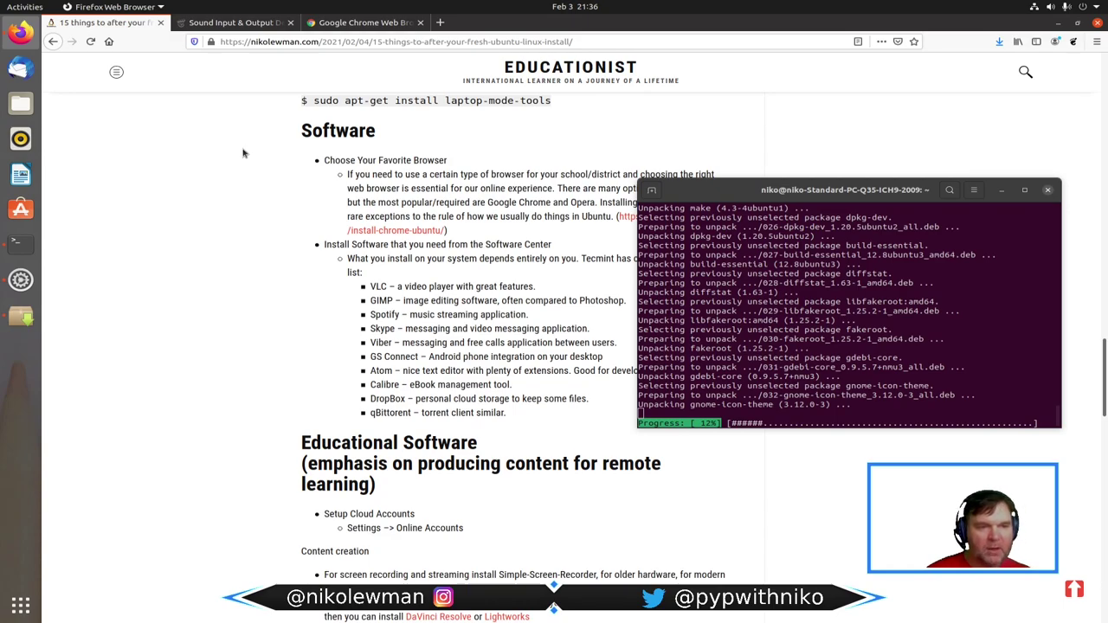
pyautogui.click(21, 209)
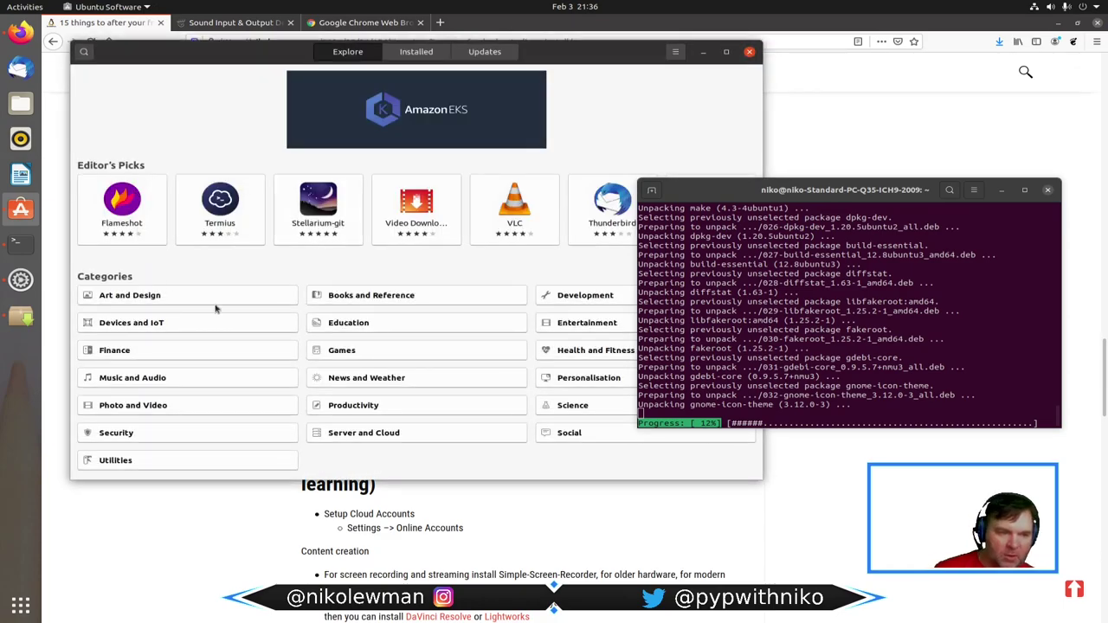
pyautogui.moveTo(720, 197); pyautogui.dragTo(894, 173)
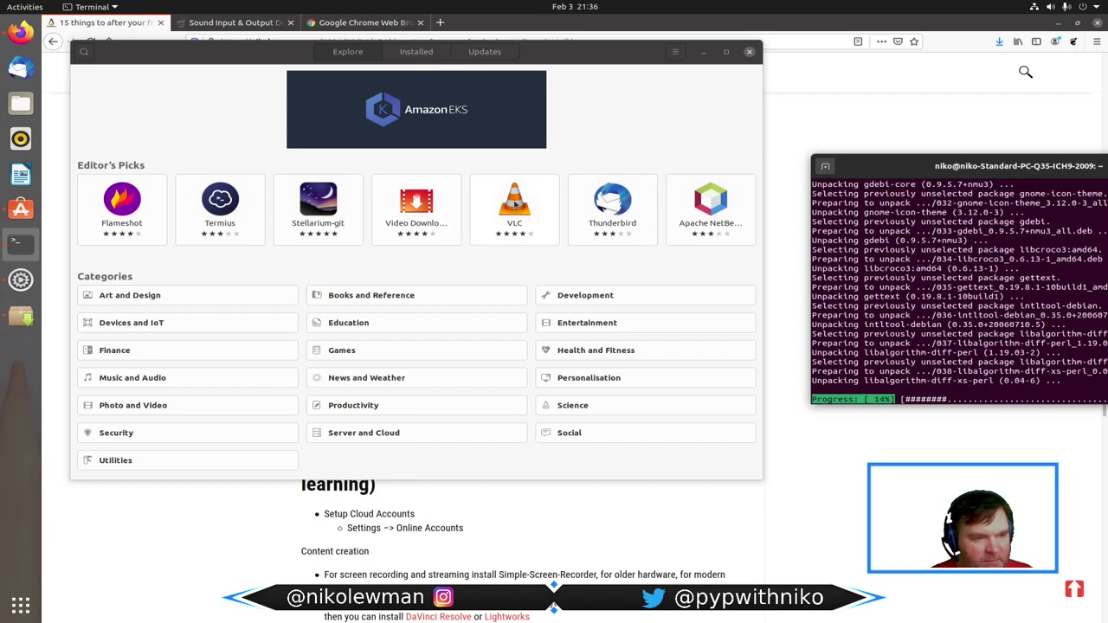
pyautogui.click(514, 202)
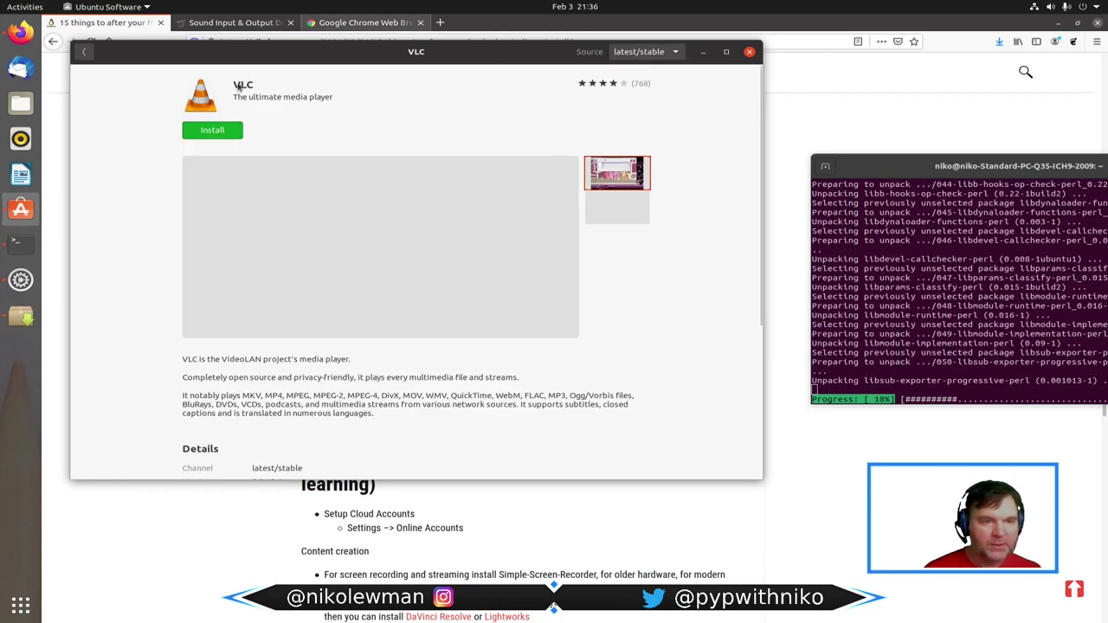
pyautogui.click(212, 130)
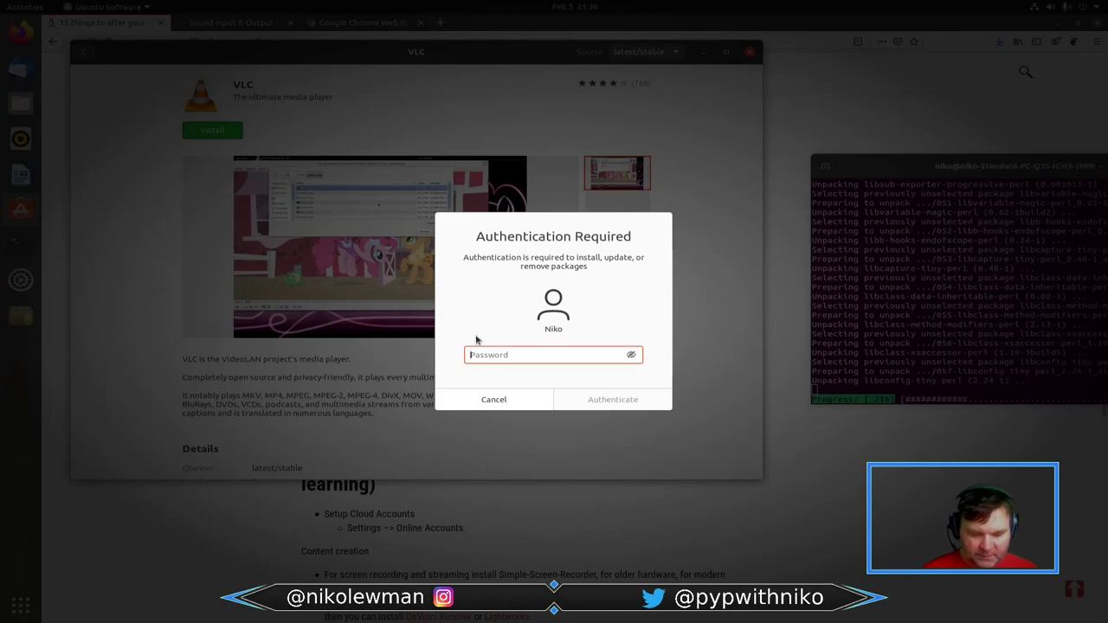
pyautogui.write('*****')
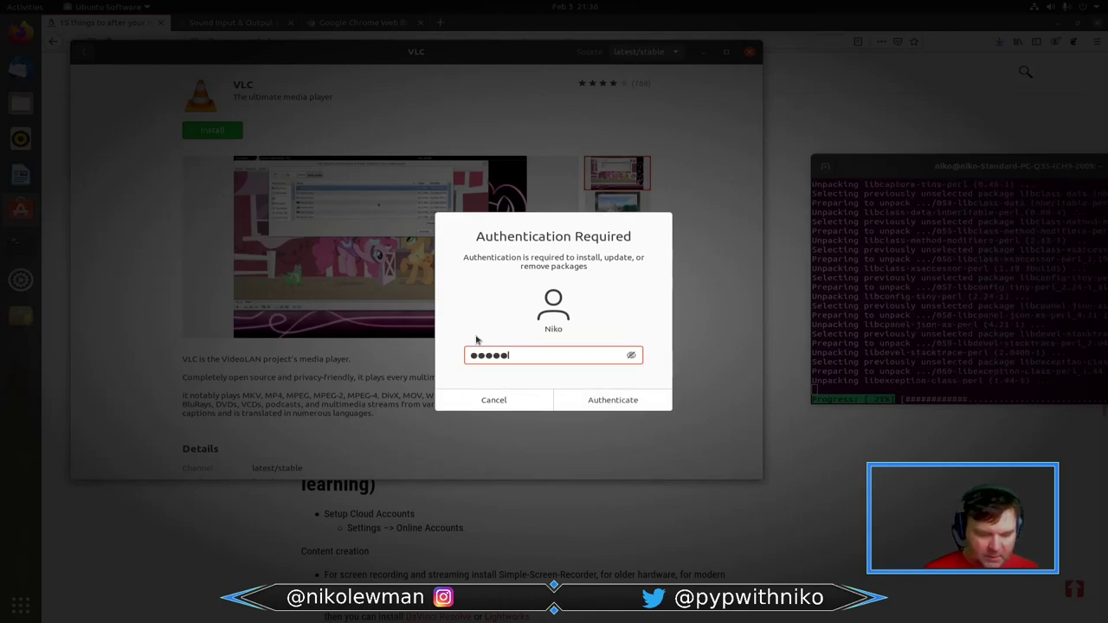
pyautogui.write('**')
pyautogui.press('Return')
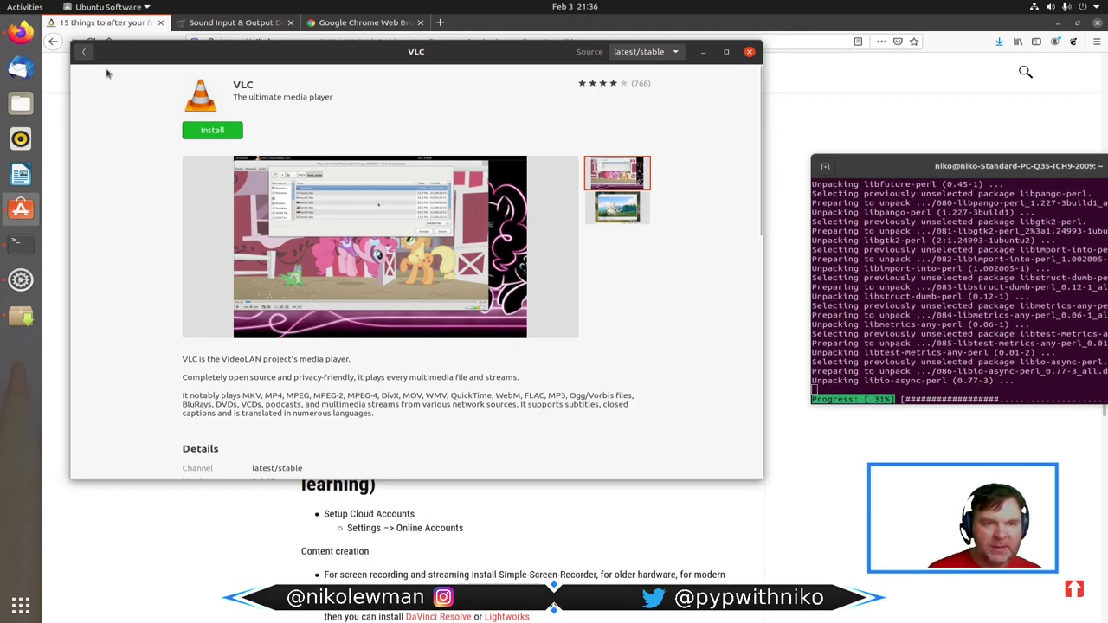
# Look through the installed applications and the updates page in Ubuntu Software and return to the Explore page.
pyautogui.click(84, 52)
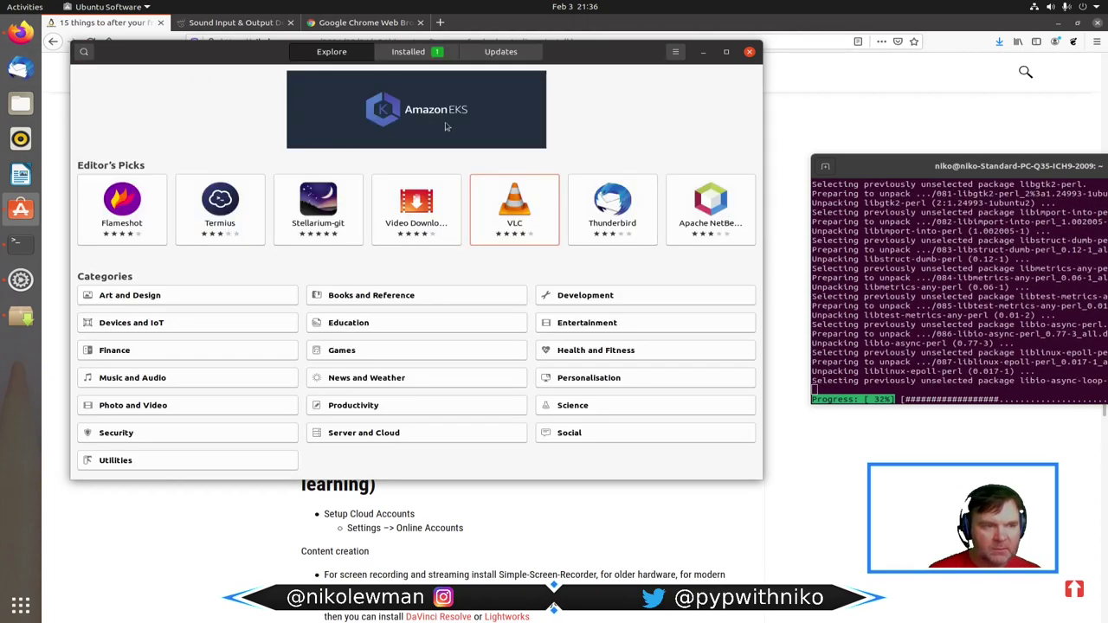
pyautogui.click(408, 52)
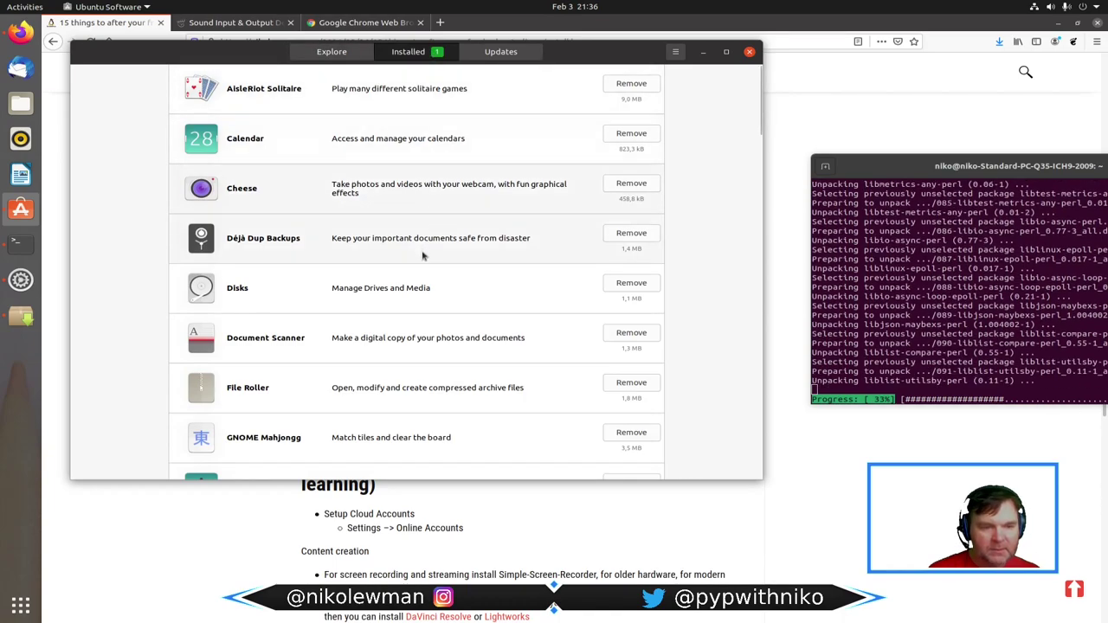
pyautogui.scroll(-10, 424, 255)
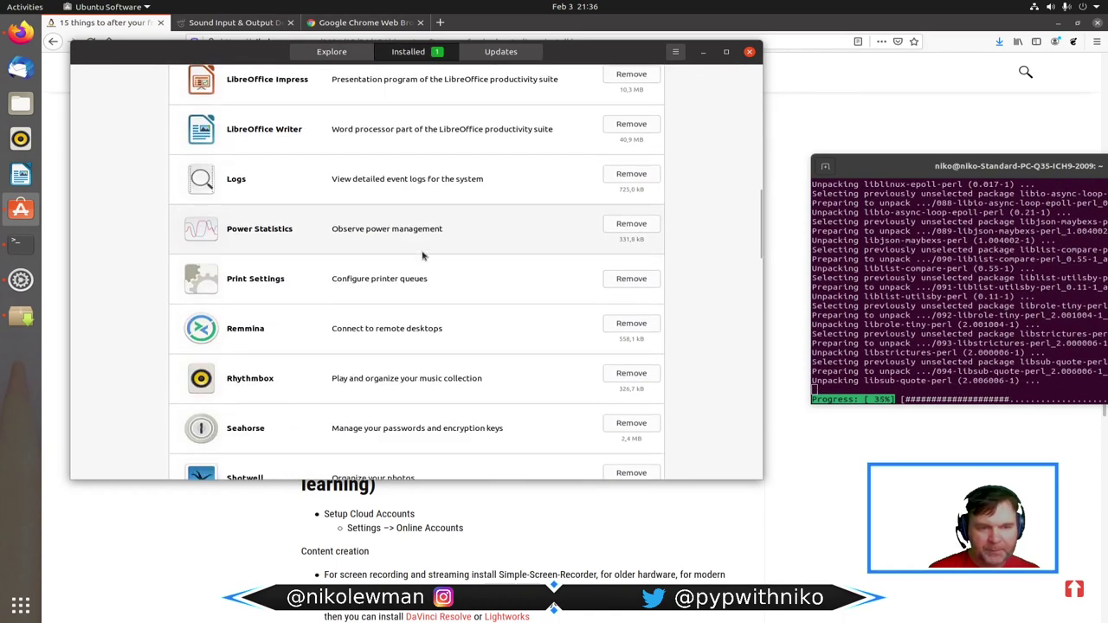
pyautogui.click(332, 52)
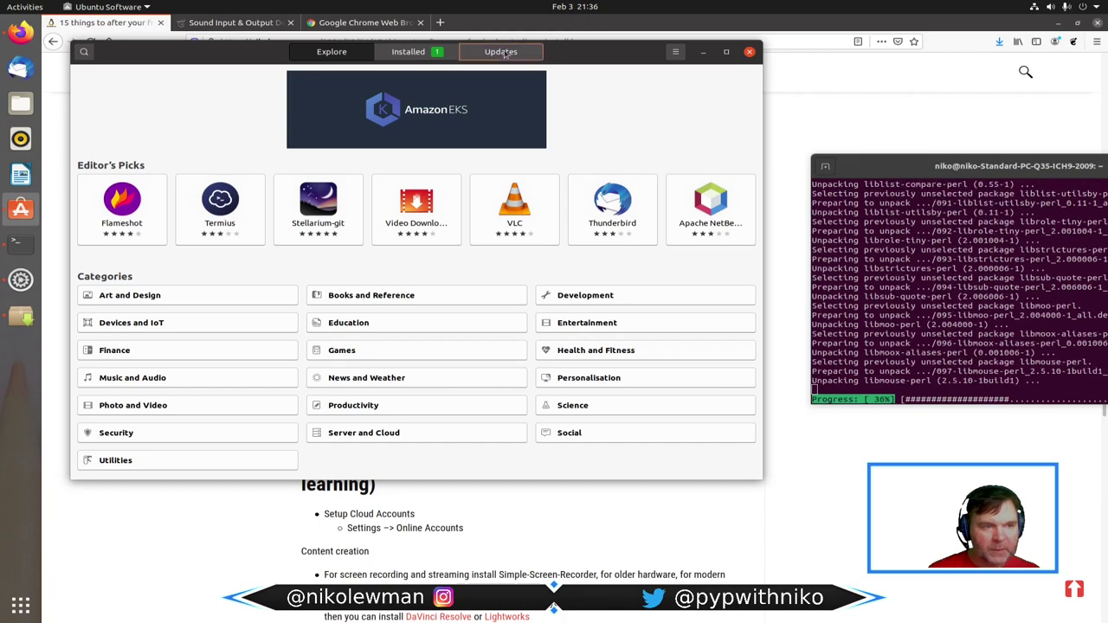
pyautogui.click(502, 52)
pyautogui.click(331, 52)
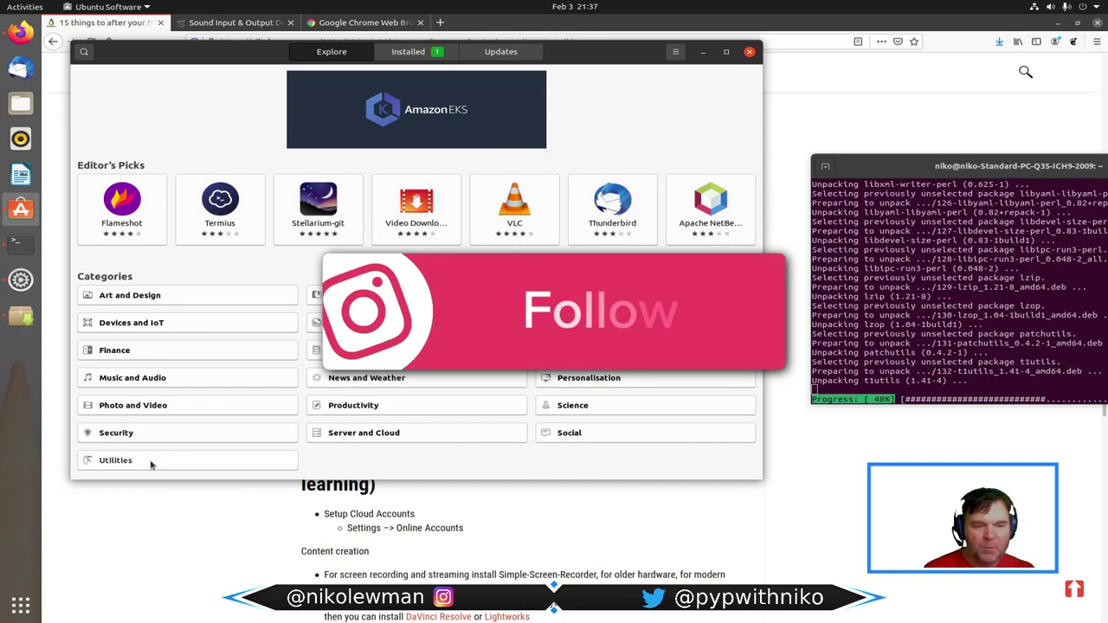
# Review the full list of installed applications down to the add-ons, and go back to the store's categories.
pyautogui.moveTo(246, 57)
pyautogui.mouseDown()
pyautogui.moveTo(394, 223)
pyautogui.moveTo(845, 286)
pyautogui.moveTo(819, 204)
pyautogui.moveTo(287, 130)
pyautogui.moveTo(260, 59)
pyautogui.mouseUp()
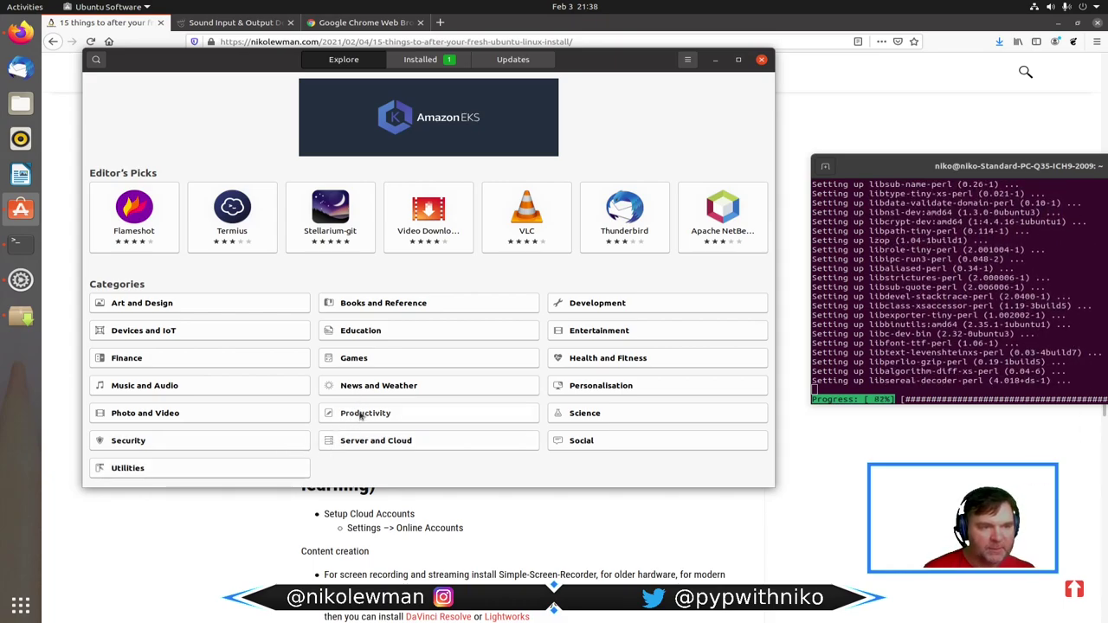
pyautogui.click(407, 68)
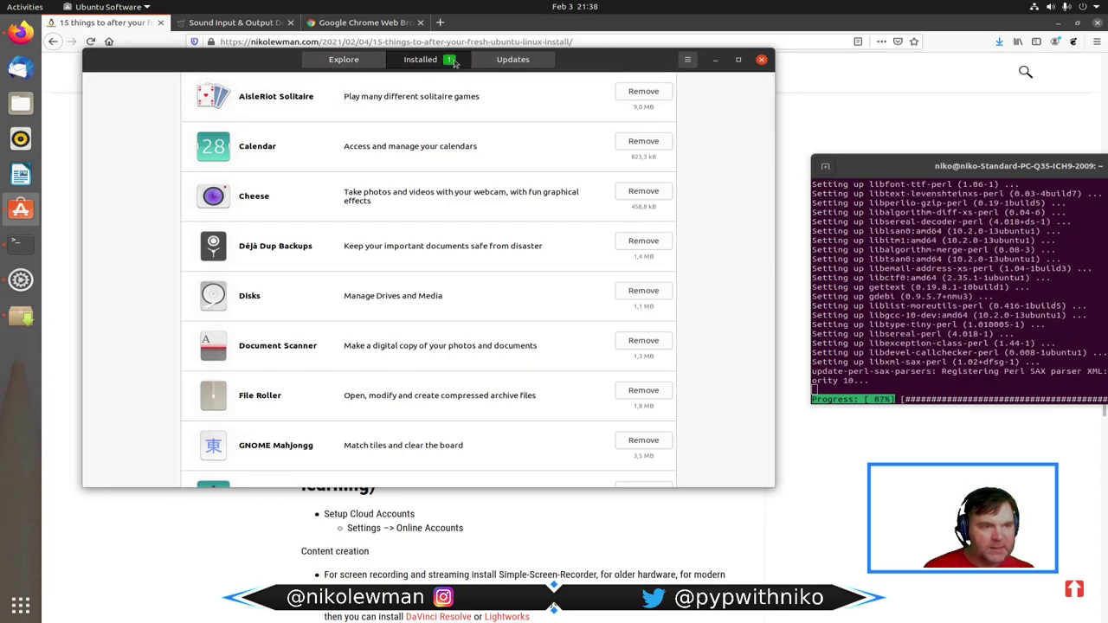
pyautogui.scroll(-3, 513, 306)
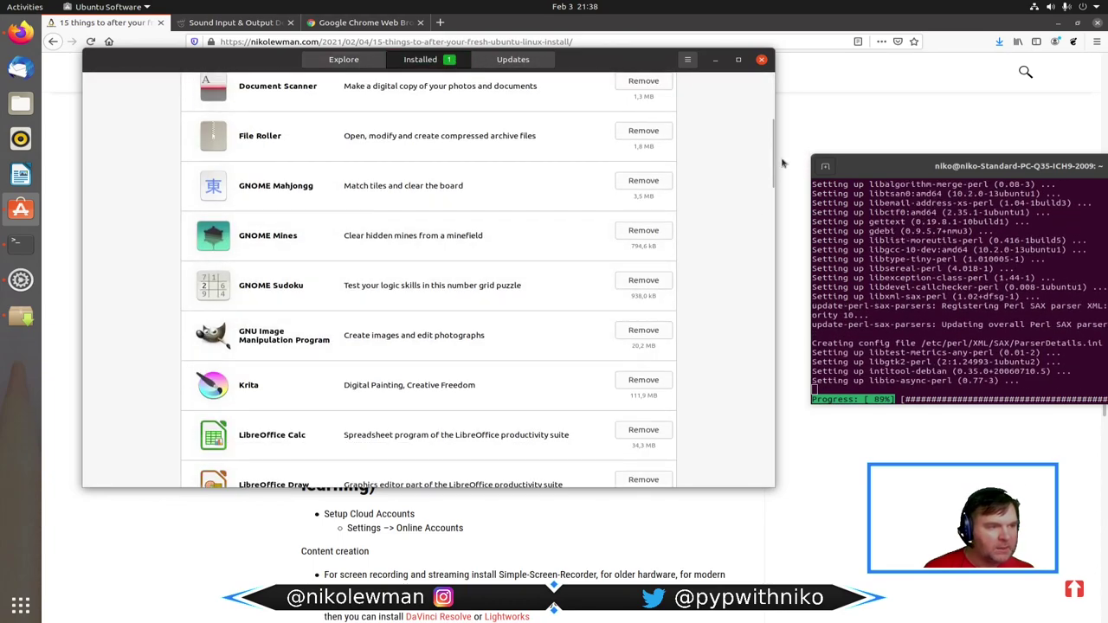
pyautogui.moveTo(773, 171); pyautogui.dragTo(778, 496)
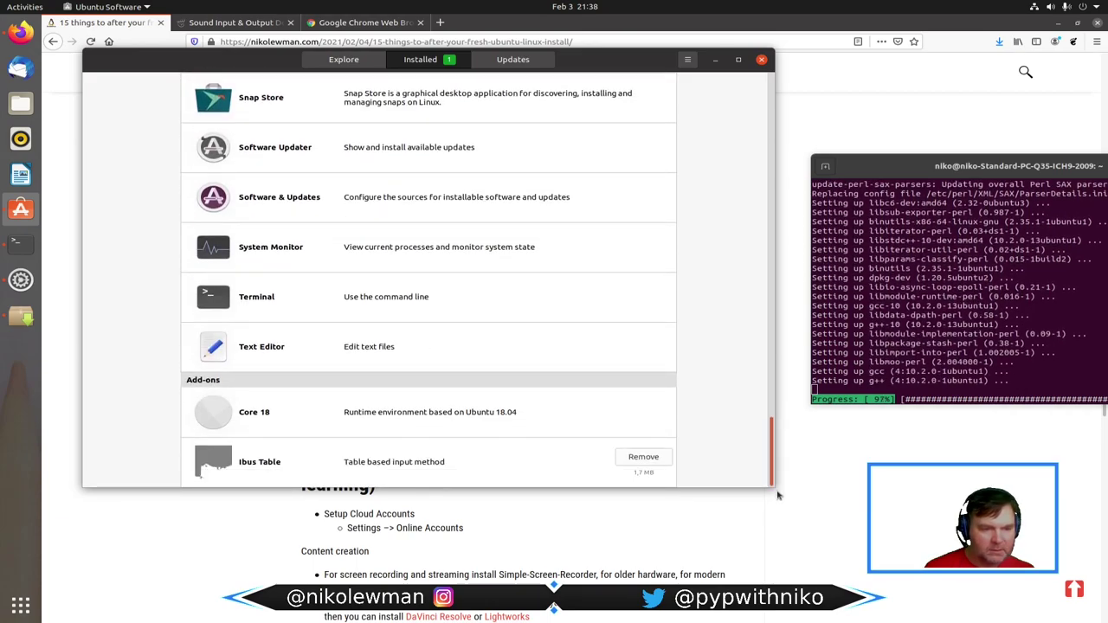
pyautogui.moveTo(778, 494); pyautogui.dragTo(774, 91)
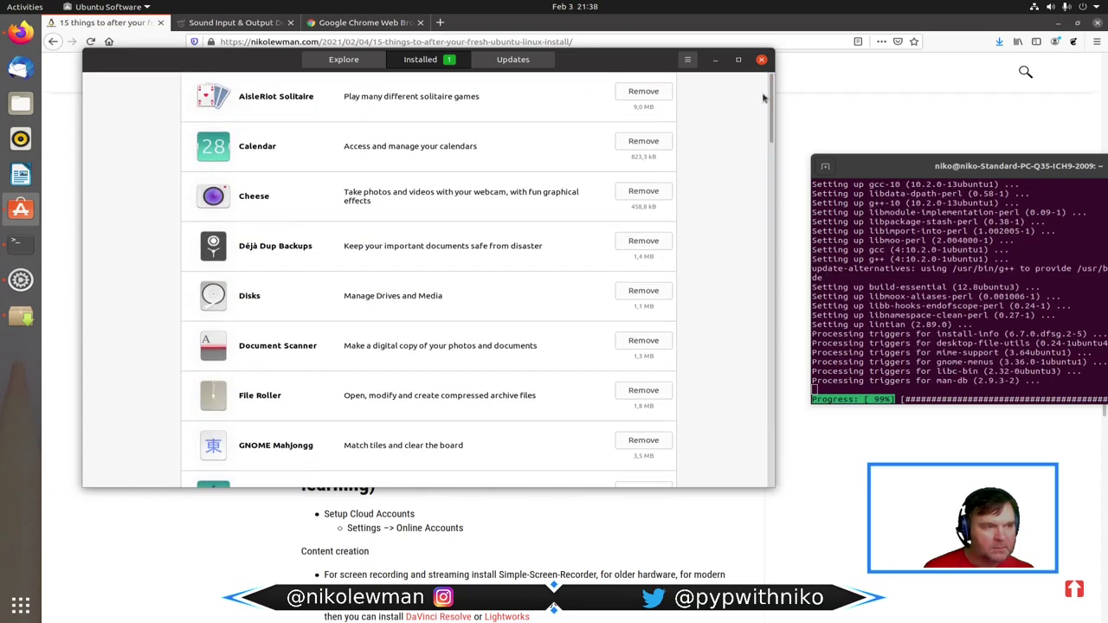
pyautogui.click(339, 64)
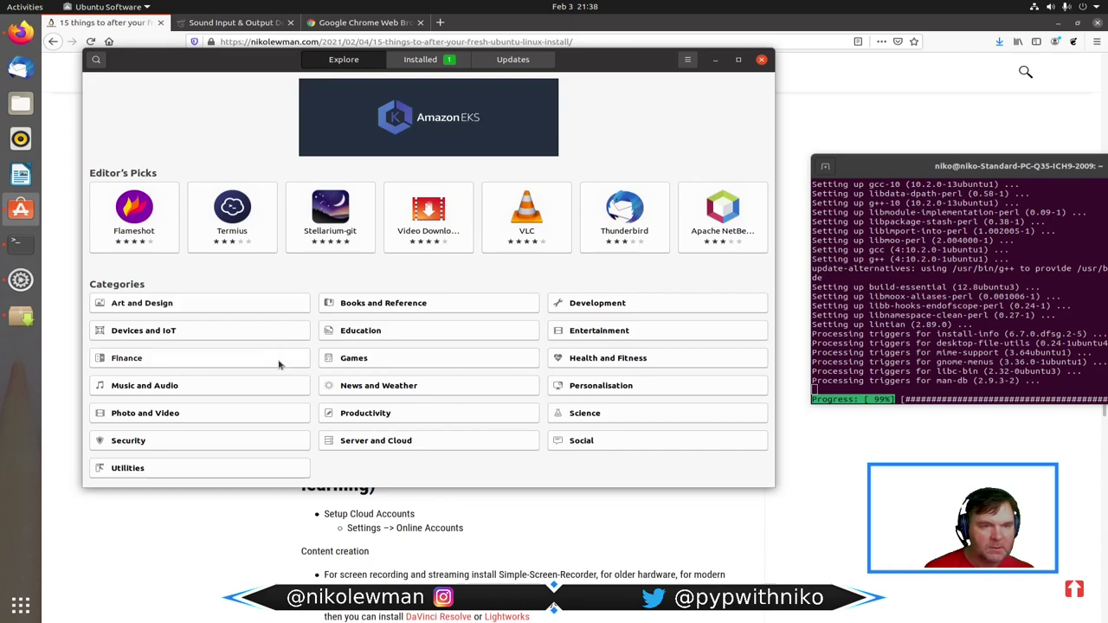
# Search the software store for "GS" and "connect", and clear the search text.
pyautogui.click(96, 59)
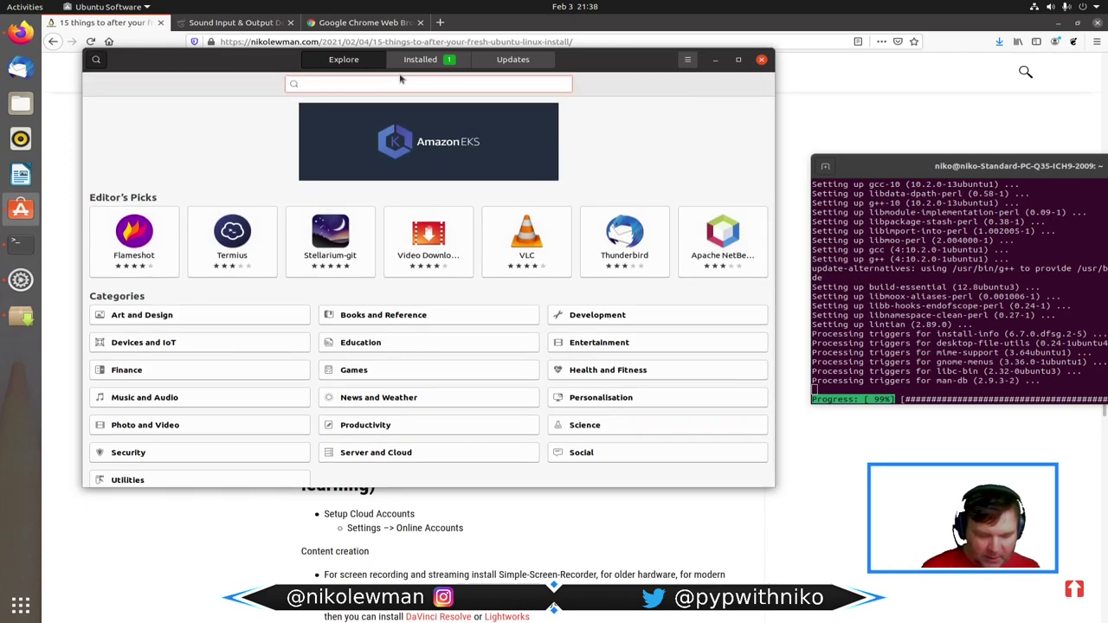
pyautogui.write('GS')
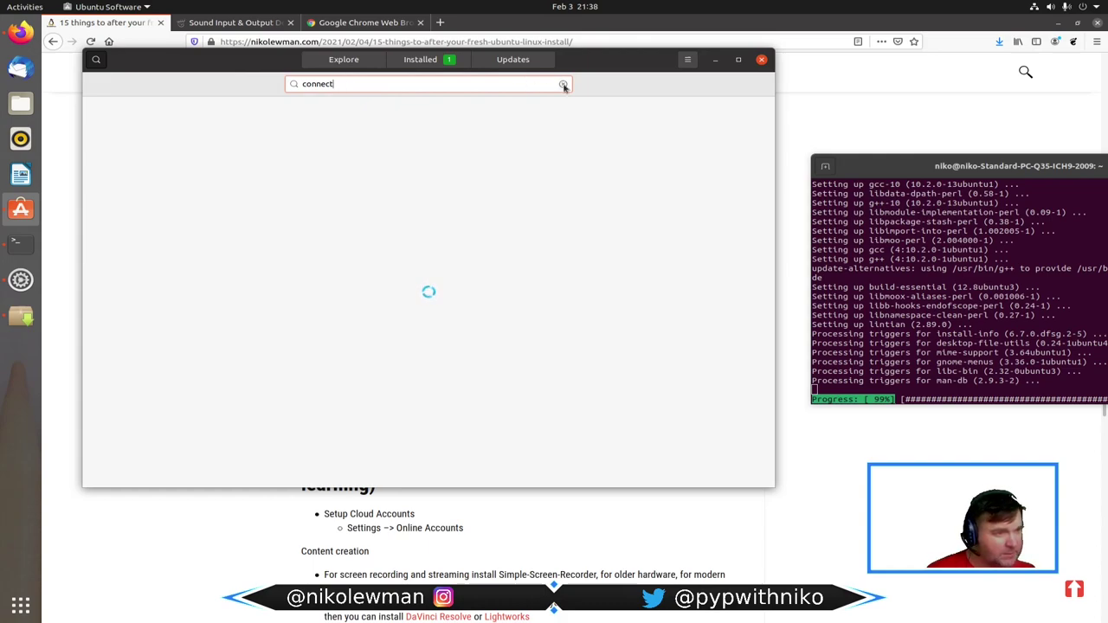
pyautogui.hotkey('ctrl', 'a')
pyautogui.press('BackSpace')
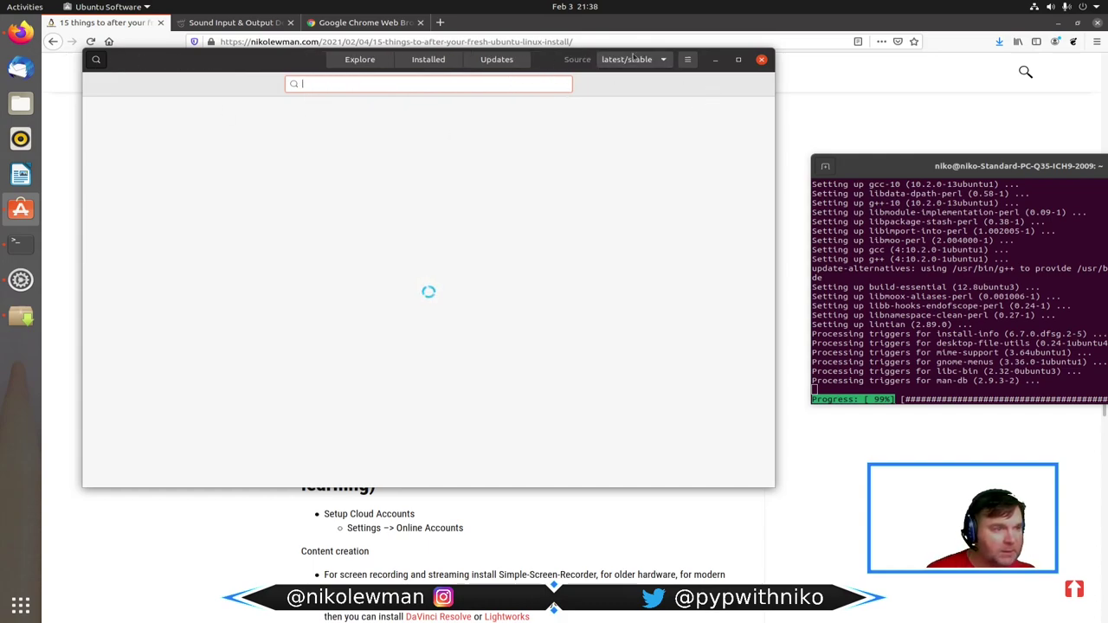
# Switch the store's package source to ubuntu-groovy-universe and move the running terminal fully into view.
pyautogui.click(633, 58)
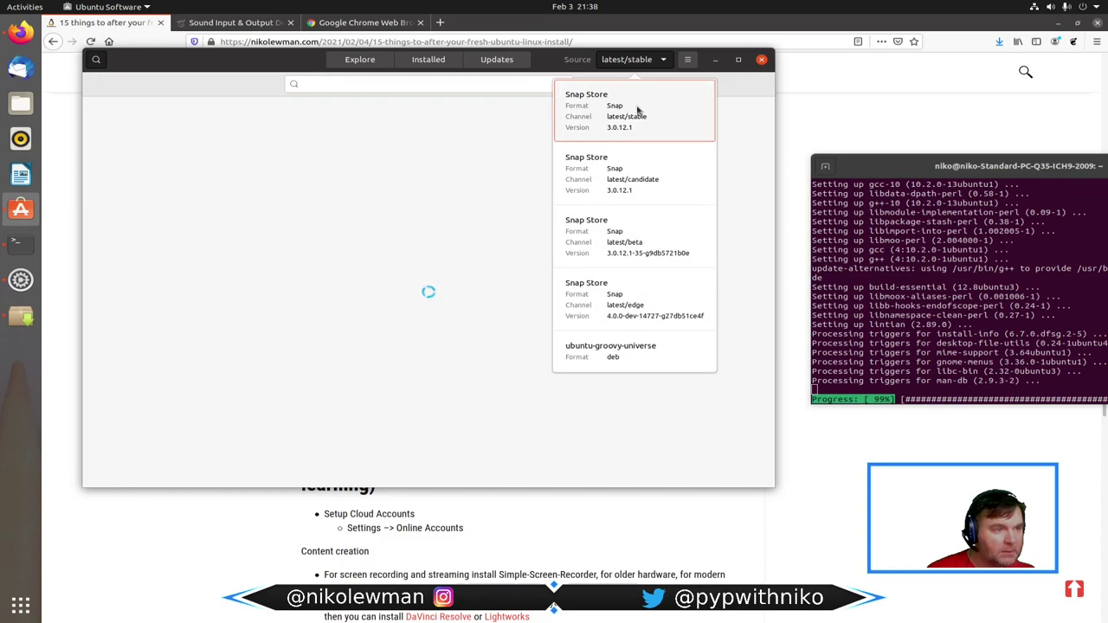
pyautogui.click(638, 351)
pyautogui.click(646, 59)
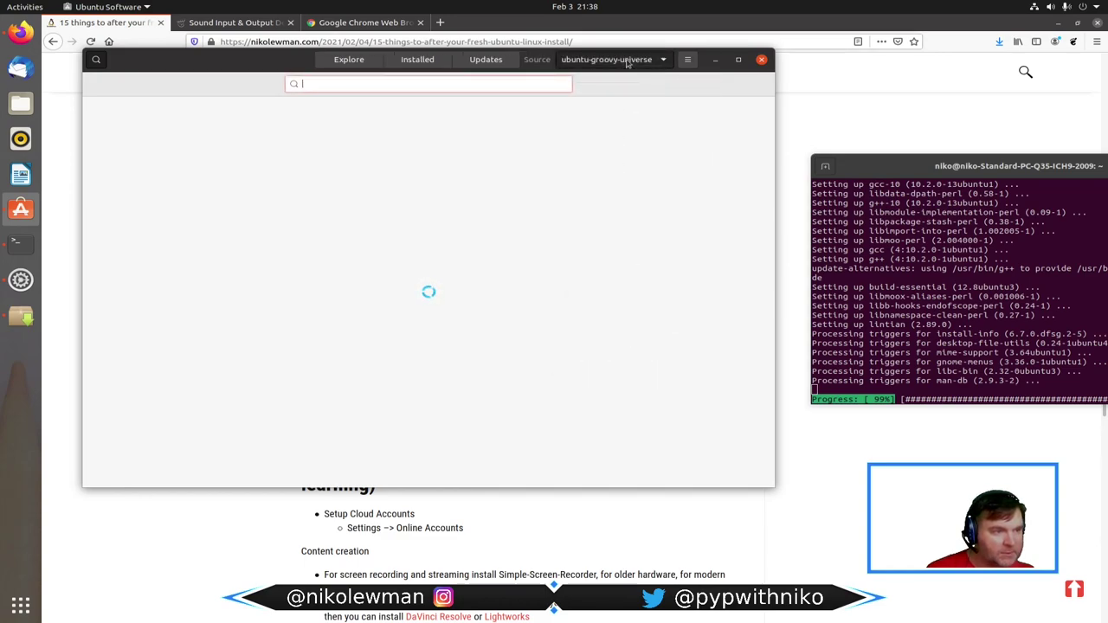
pyautogui.click(707, 67)
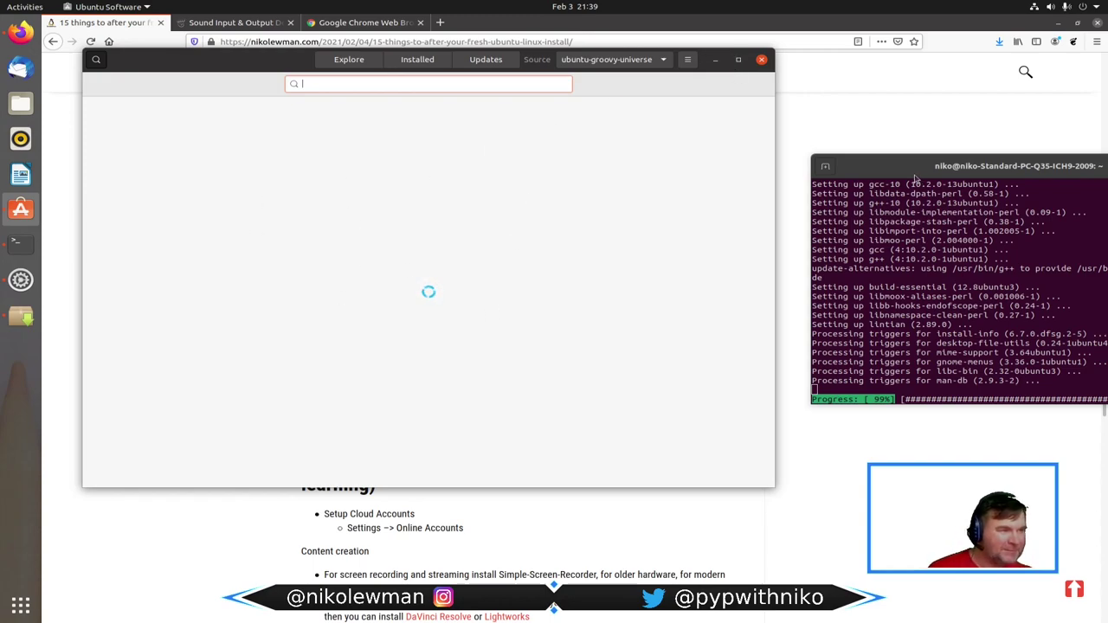
pyautogui.moveTo(915, 178); pyautogui.dragTo(753, 106)
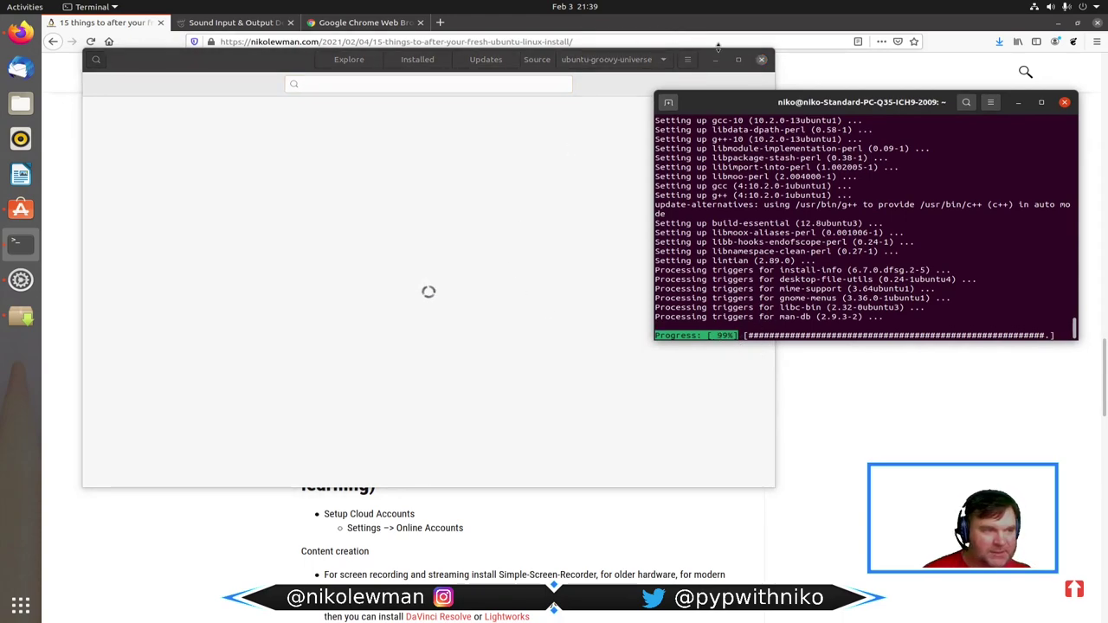
# Minimize the software store and open google-chrome-stable_current_amd64.deb from the Downloads folder with GDebi Package Installer.
pyautogui.click(716, 63)
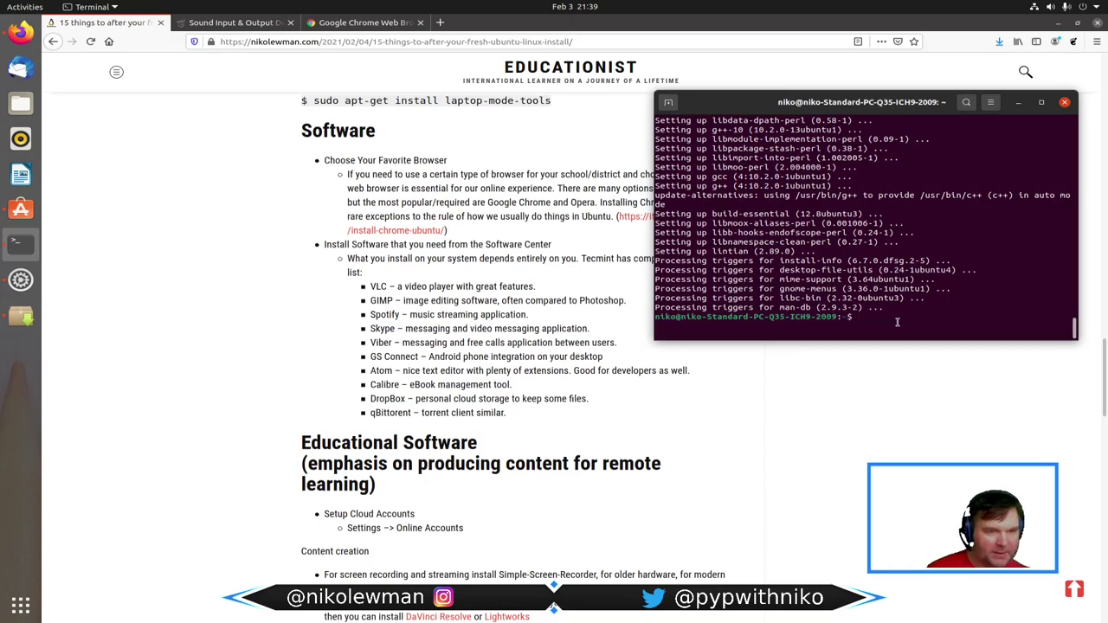
pyautogui.click(22, 105)
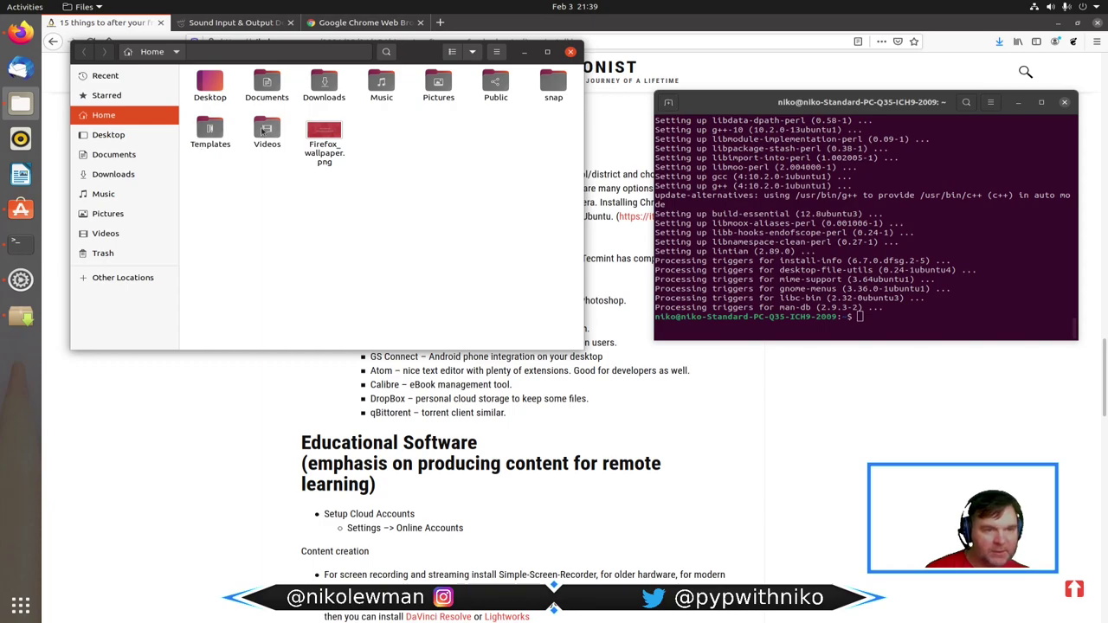
pyautogui.doubleClick(324, 85)
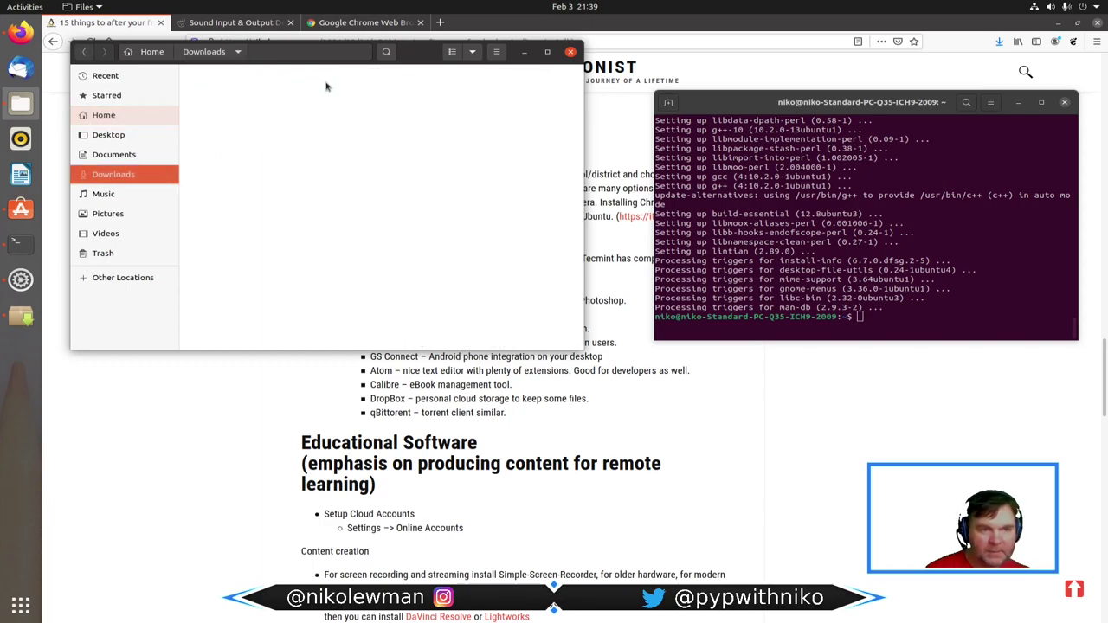
pyautogui.click(219, 122)
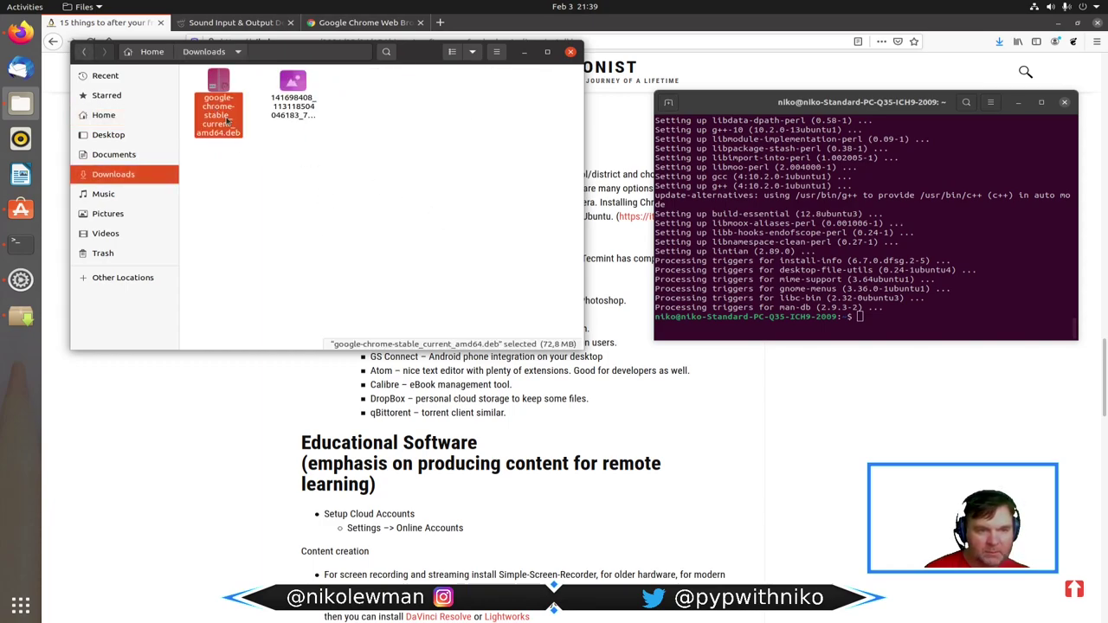
pyautogui.rightClick(214, 124)
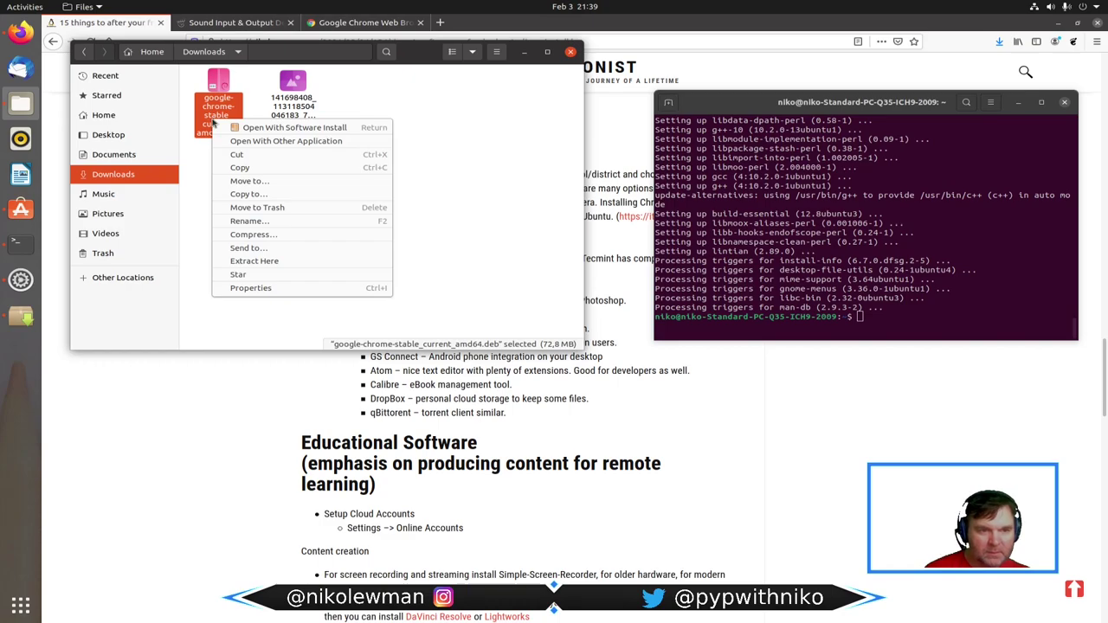
pyautogui.click(270, 144)
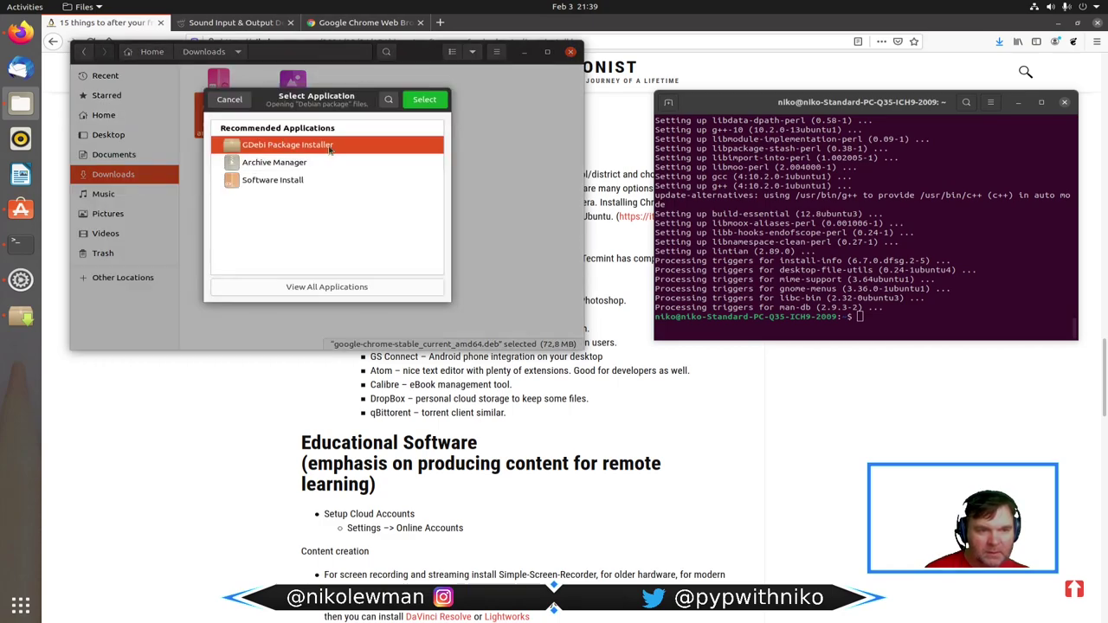
pyautogui.click(420, 101)
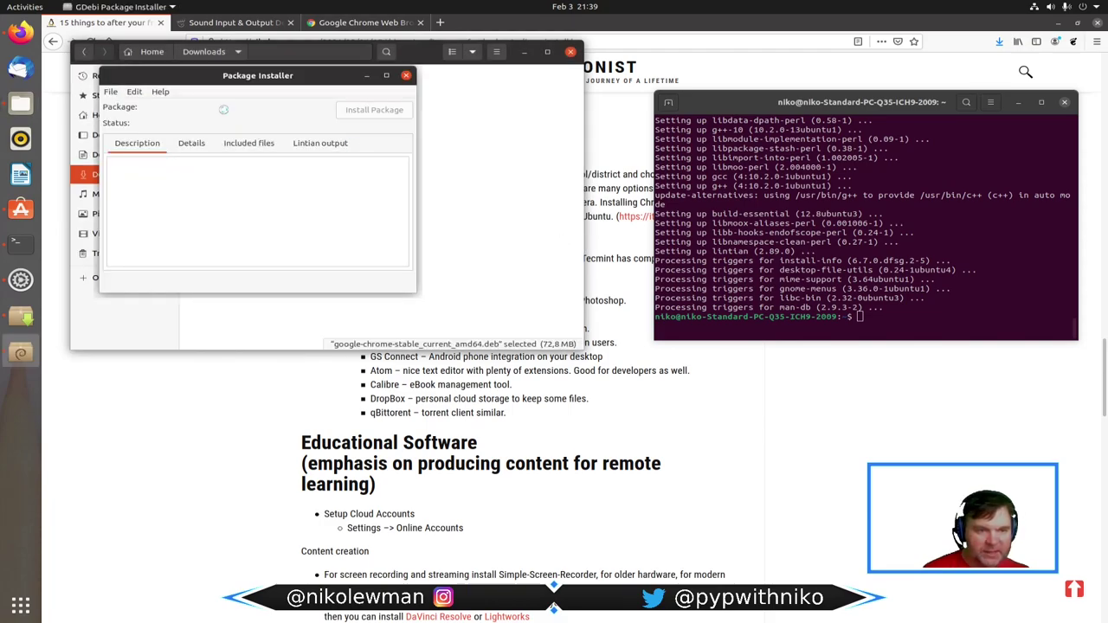
# Move the package installer clear of the downloaded files and examine the Chrome package's details and included files.
pyautogui.moveTo(188, 78); pyautogui.dragTo(253, 153)
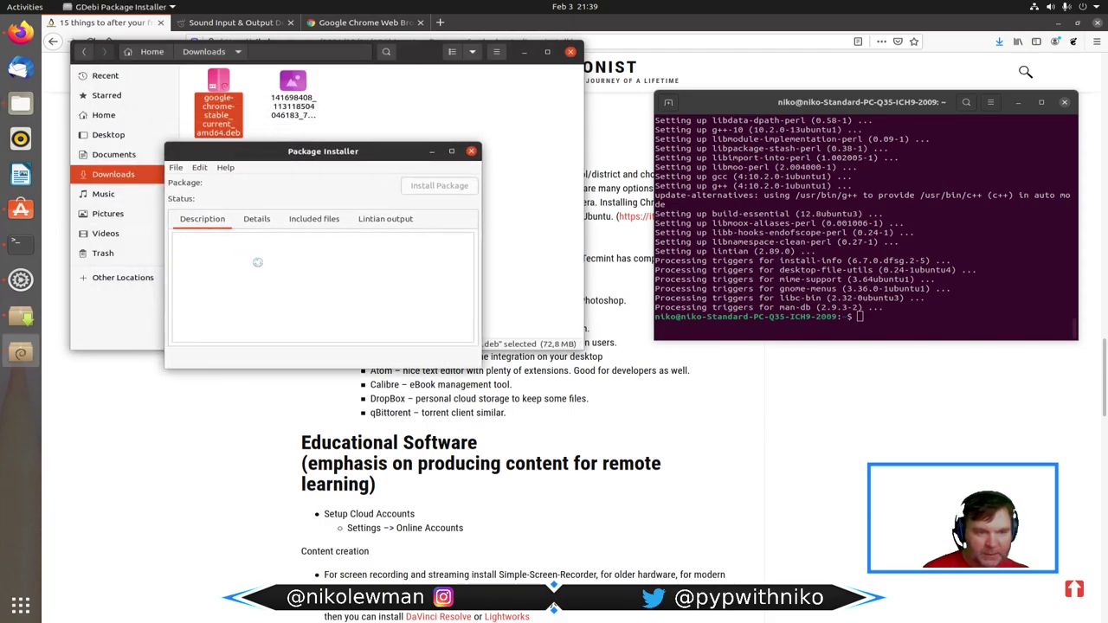
pyautogui.moveTo(257, 159); pyautogui.dragTo(301, 184)
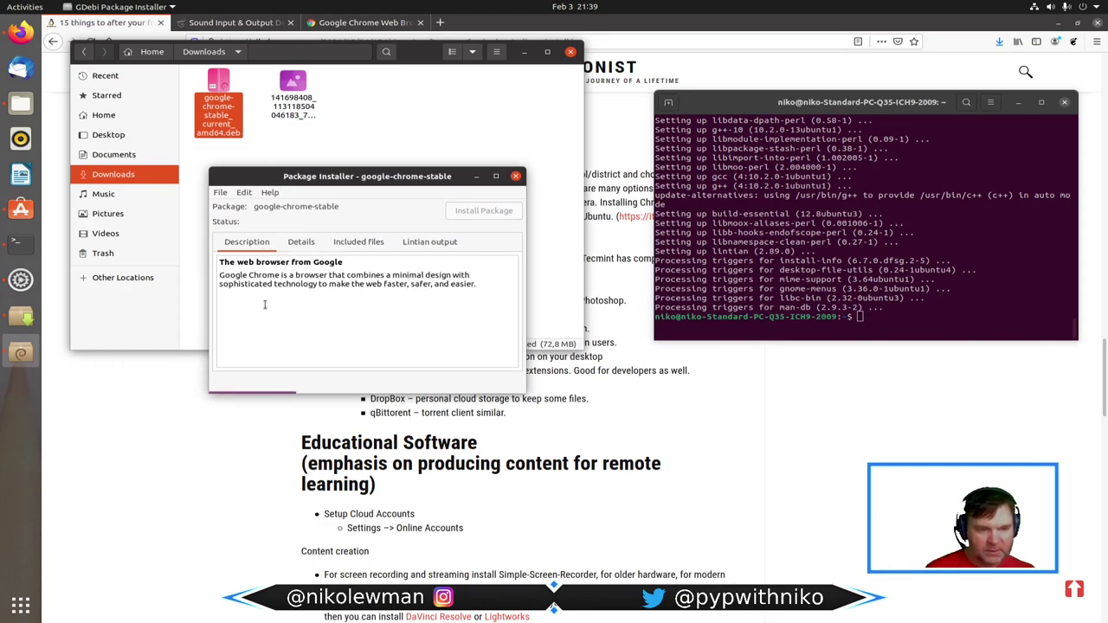
pyautogui.click(301, 262)
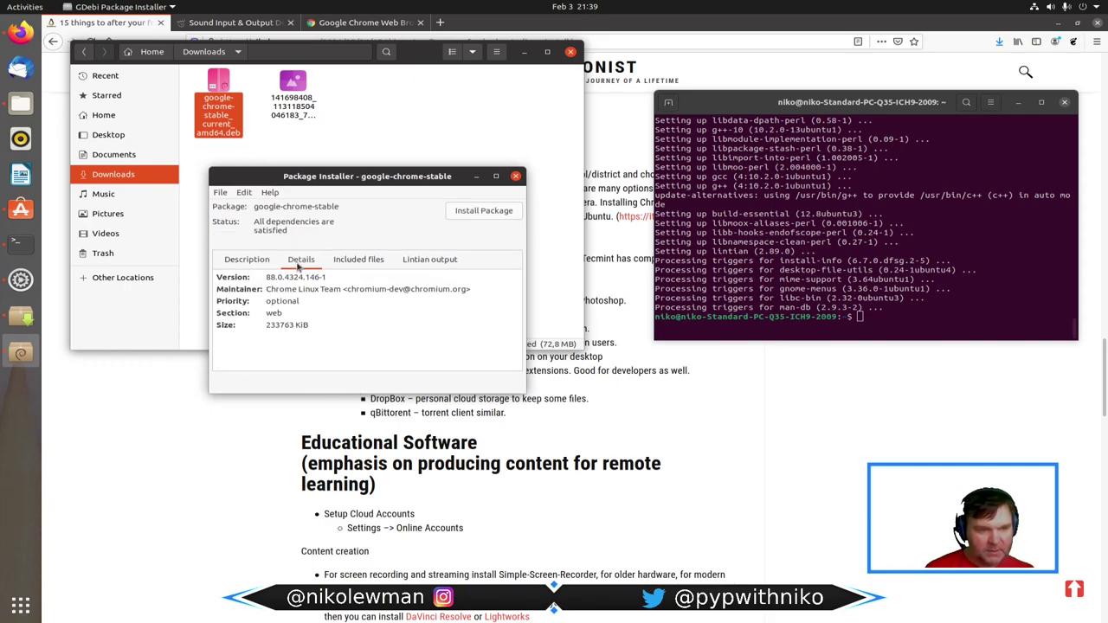
pyautogui.click(349, 262)
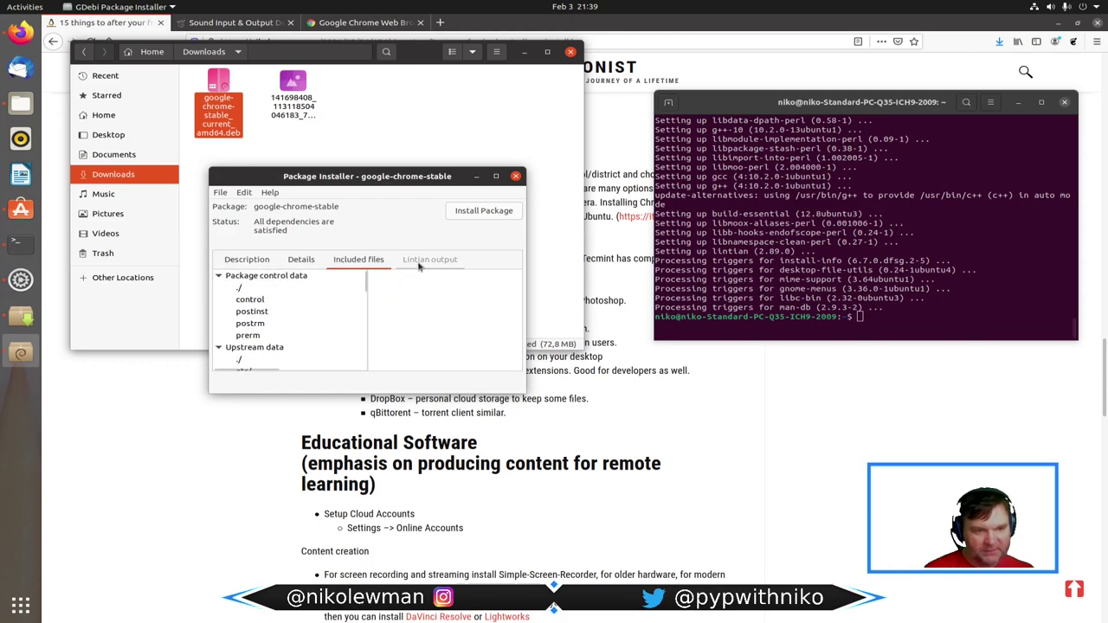
# Start installing the google-chrome-stable package, authenticate with the account password, and dismiss the system problem report.
pyautogui.click(482, 214)
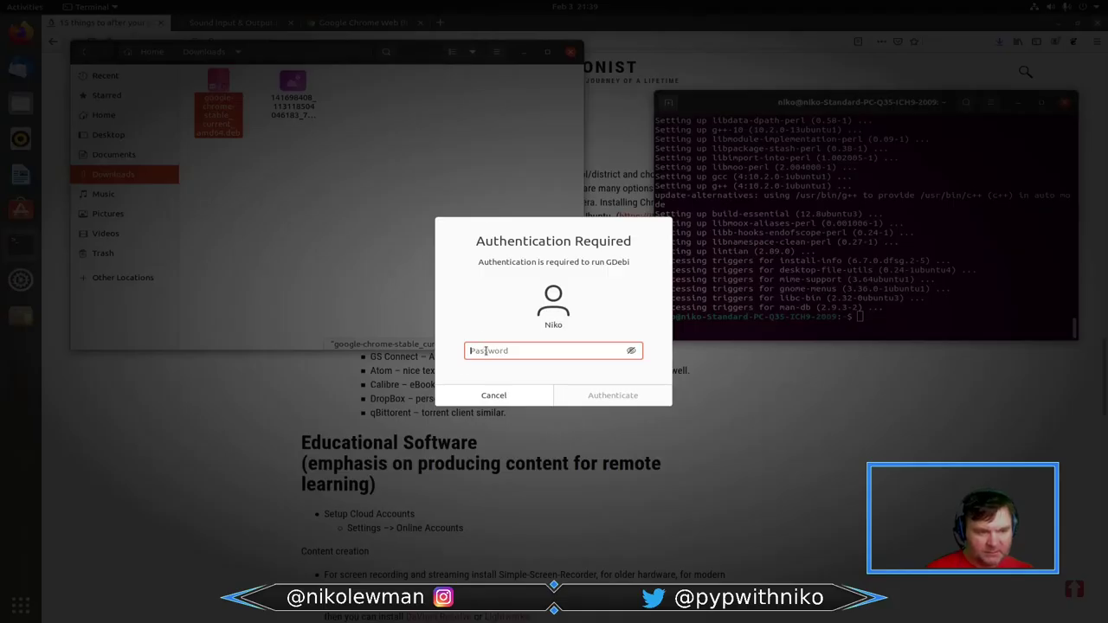
pyautogui.write('•')
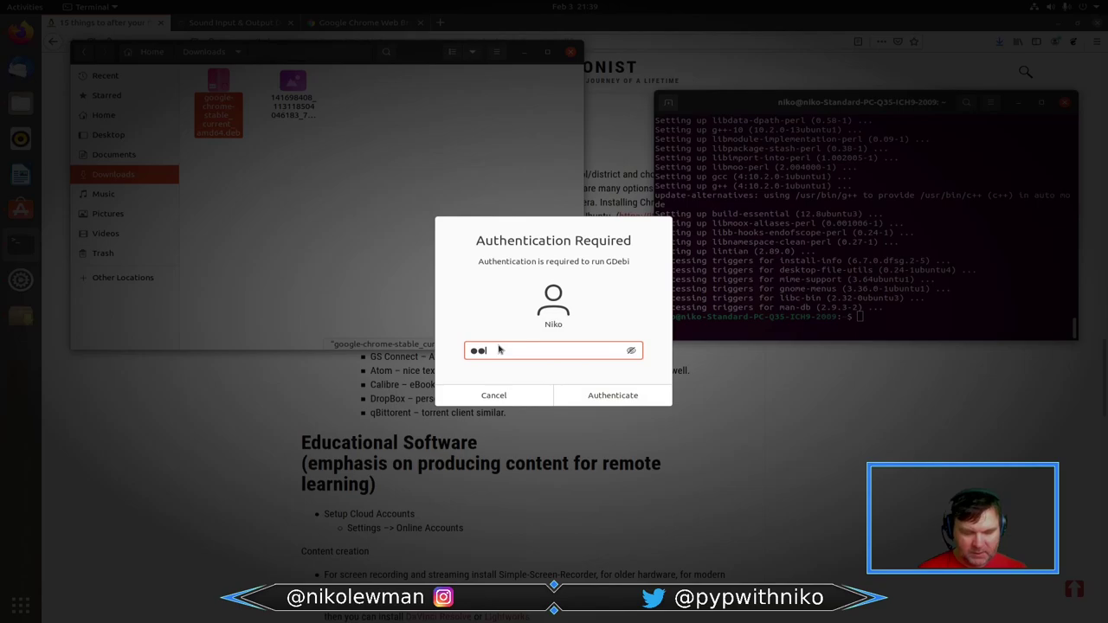
pyautogui.write('•••••••')
pyautogui.press('Return')
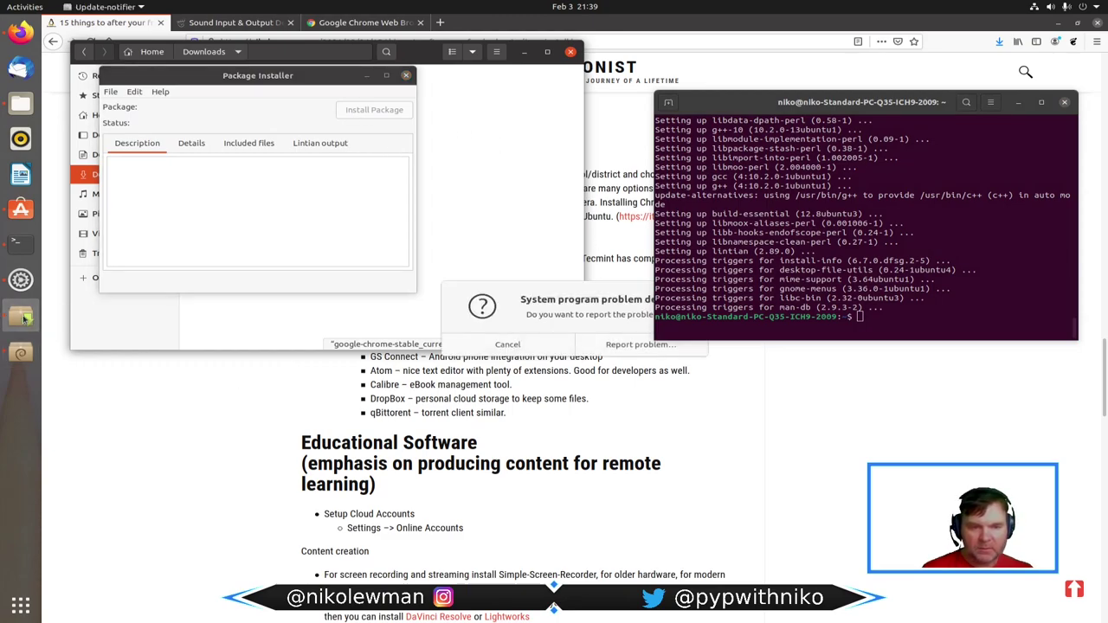
pyautogui.click(507, 344)
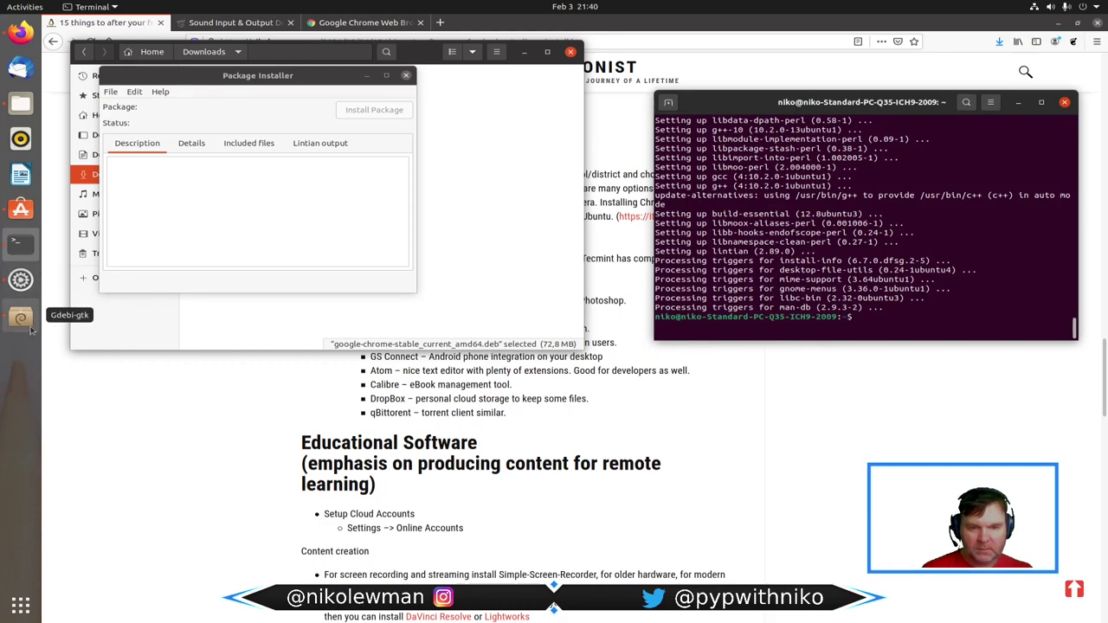
pyautogui.click(25, 209)
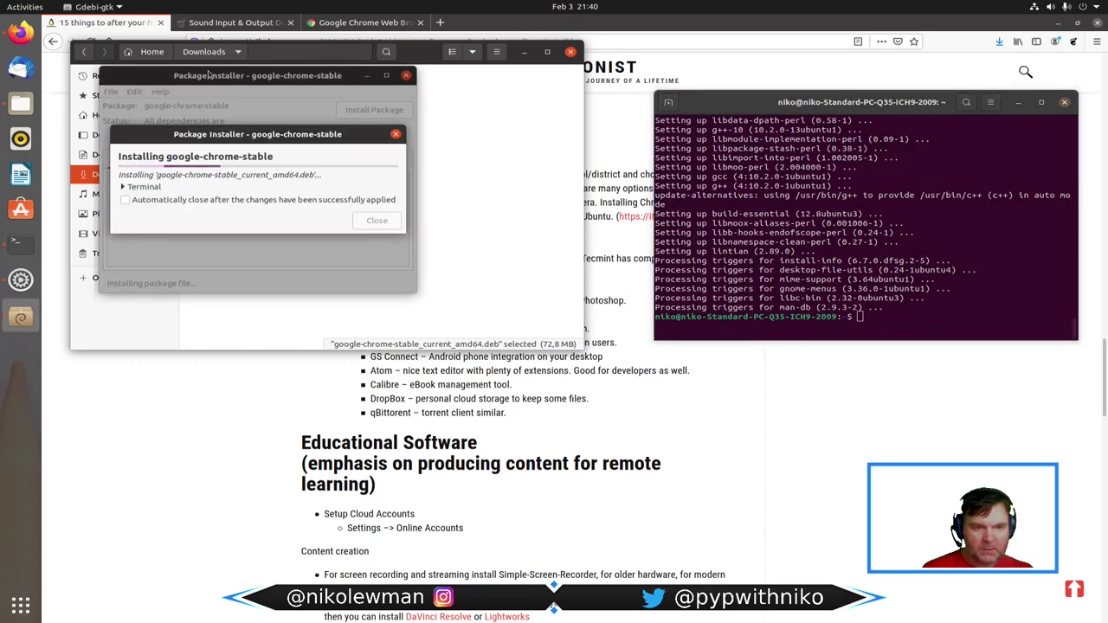
# Show the Chrome installation's terminal output with automatic closing after successful changes enabled, and close the Downloads window.
pyautogui.click(136, 189)
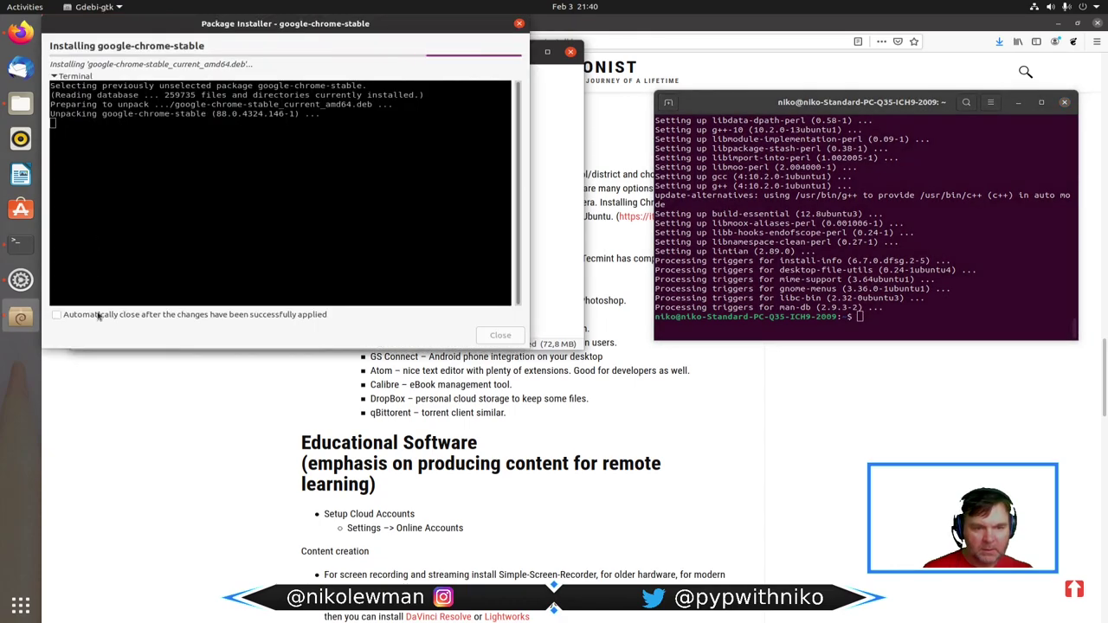
pyautogui.click(58, 316)
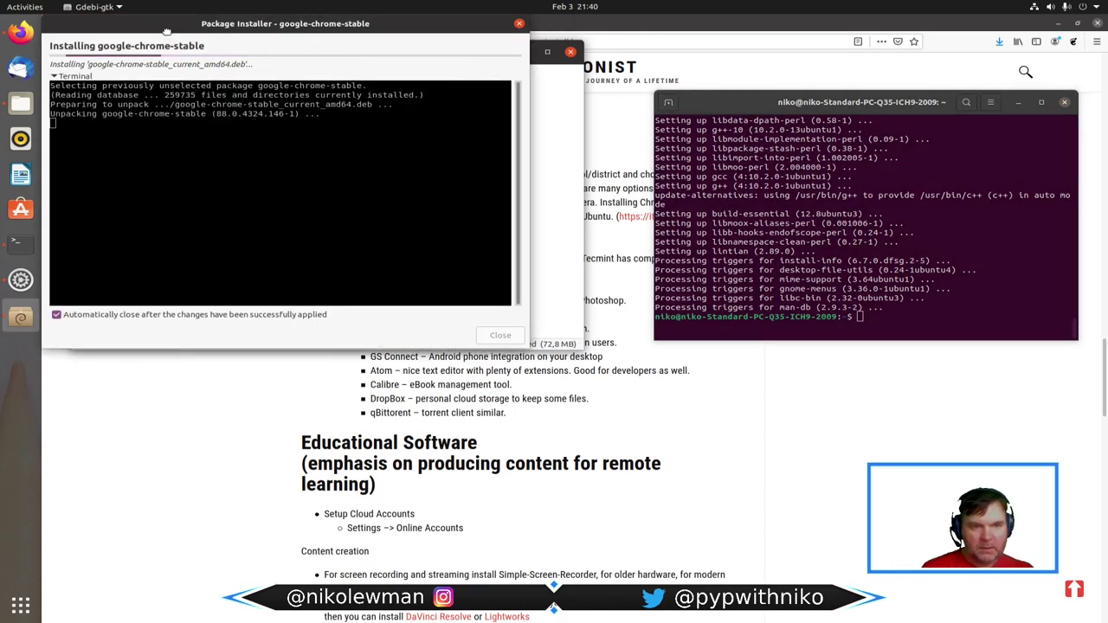
pyautogui.moveTo(183, 46); pyautogui.dragTo(257, 182)
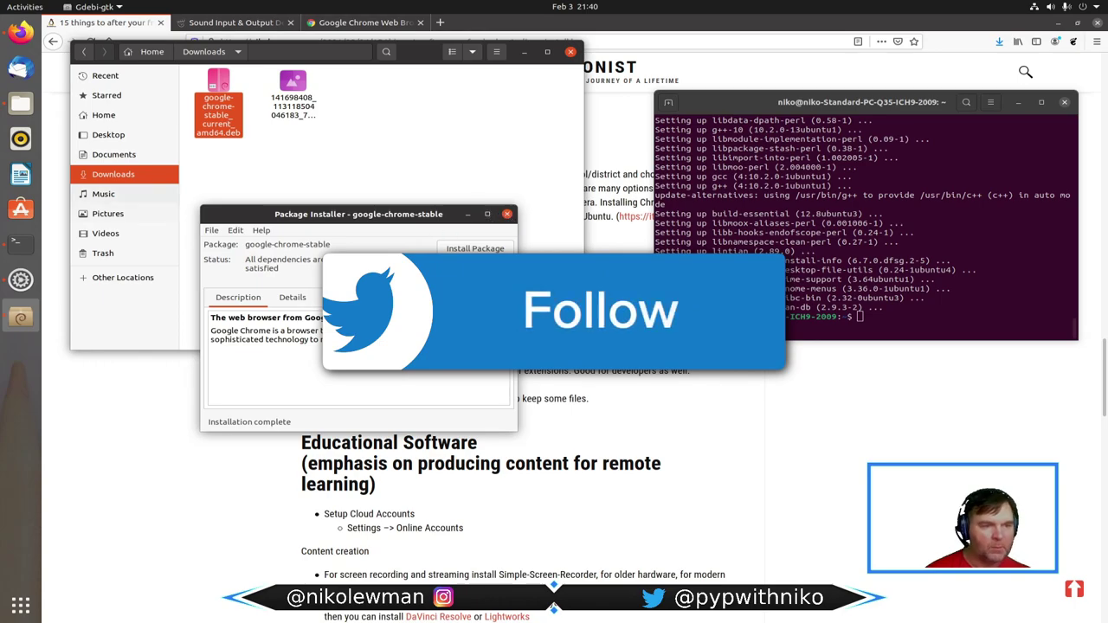
pyautogui.click(571, 53)
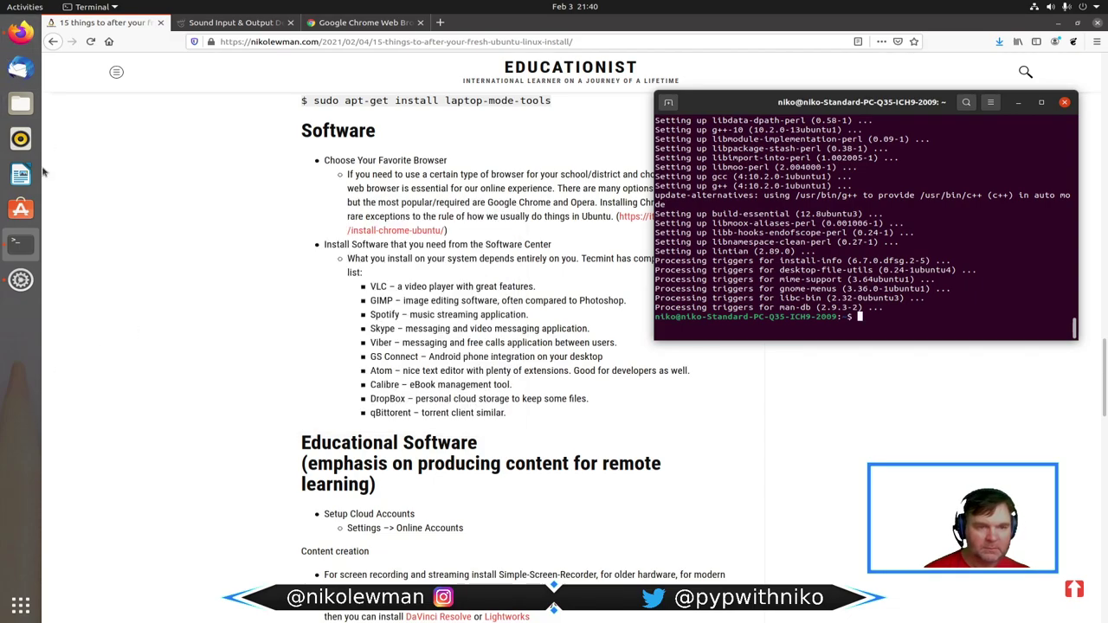
# Search the system for "chrome", add Google Chrome to the favorites, and place it directly below Firefox in the dock.
pyautogui.click(26, 8)
pyautogui.write('chrome')
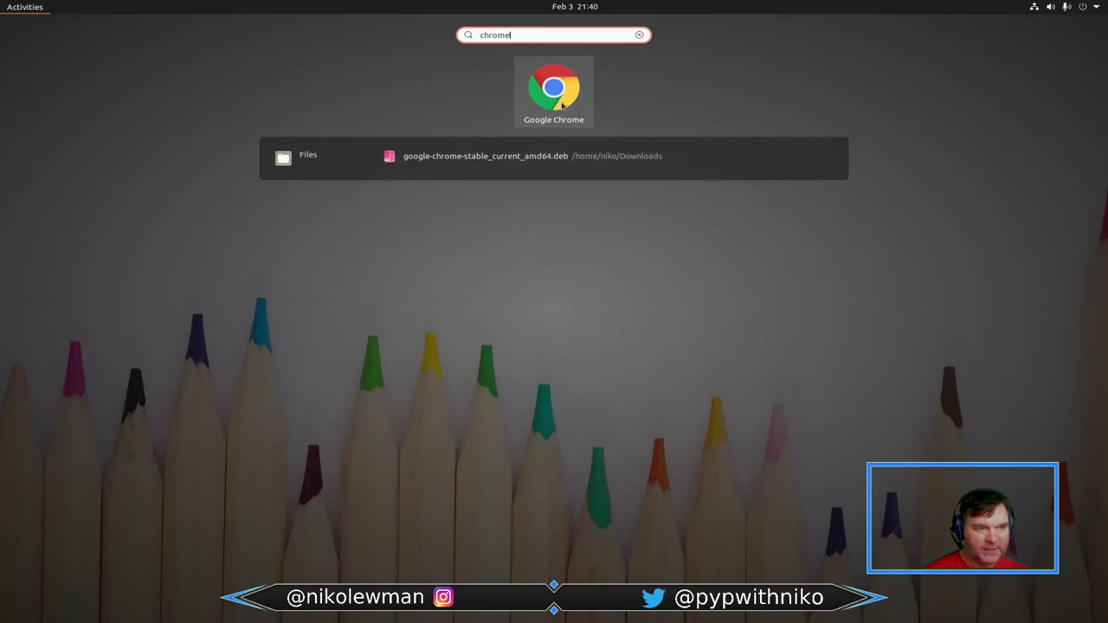
pyautogui.rightClick(563, 104)
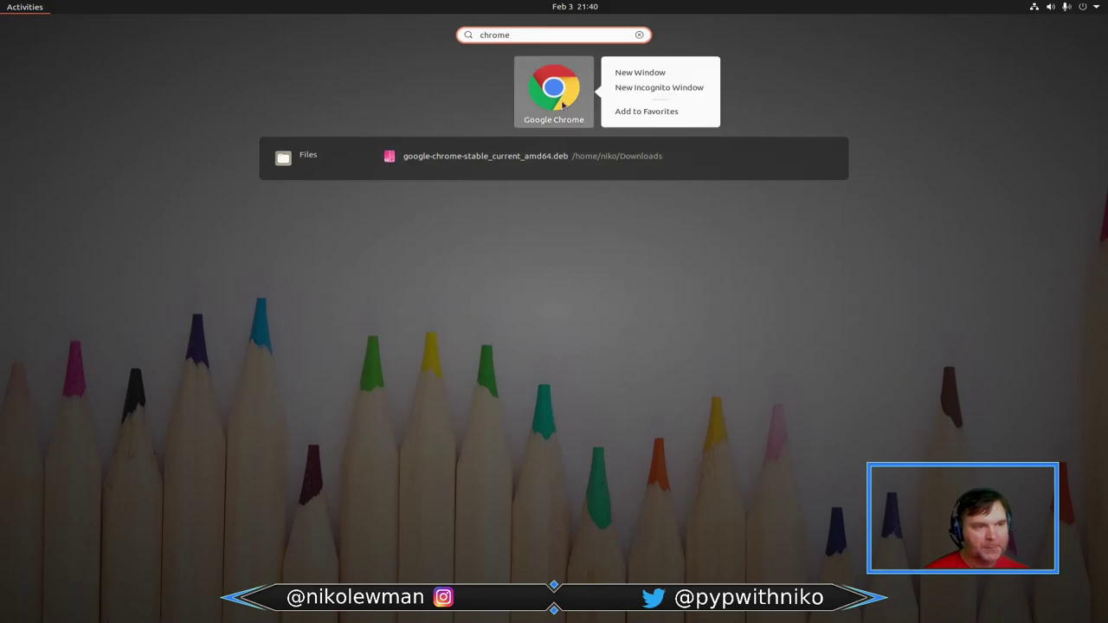
pyautogui.click(613, 114)
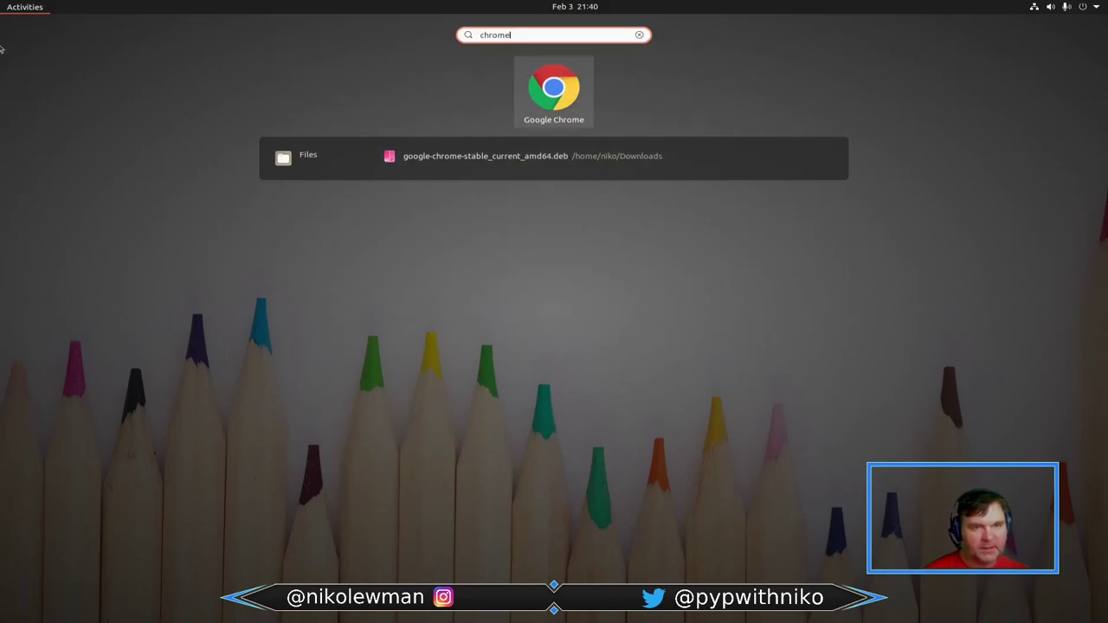
pyautogui.click(19, 5)
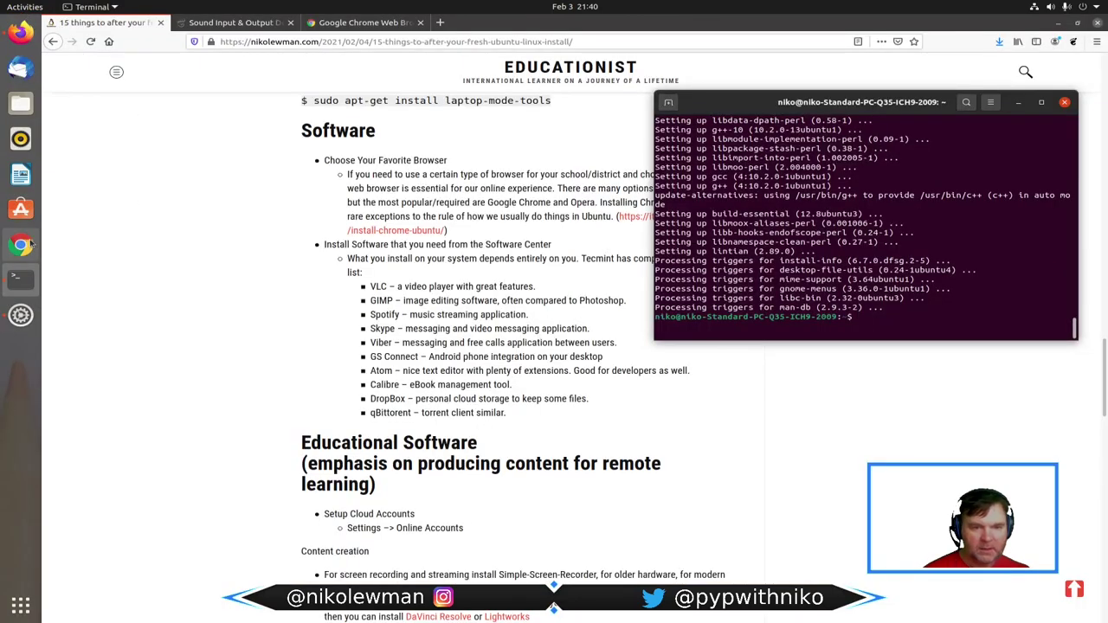
pyautogui.moveTo(20, 245); pyautogui.dragTo(20, 61)
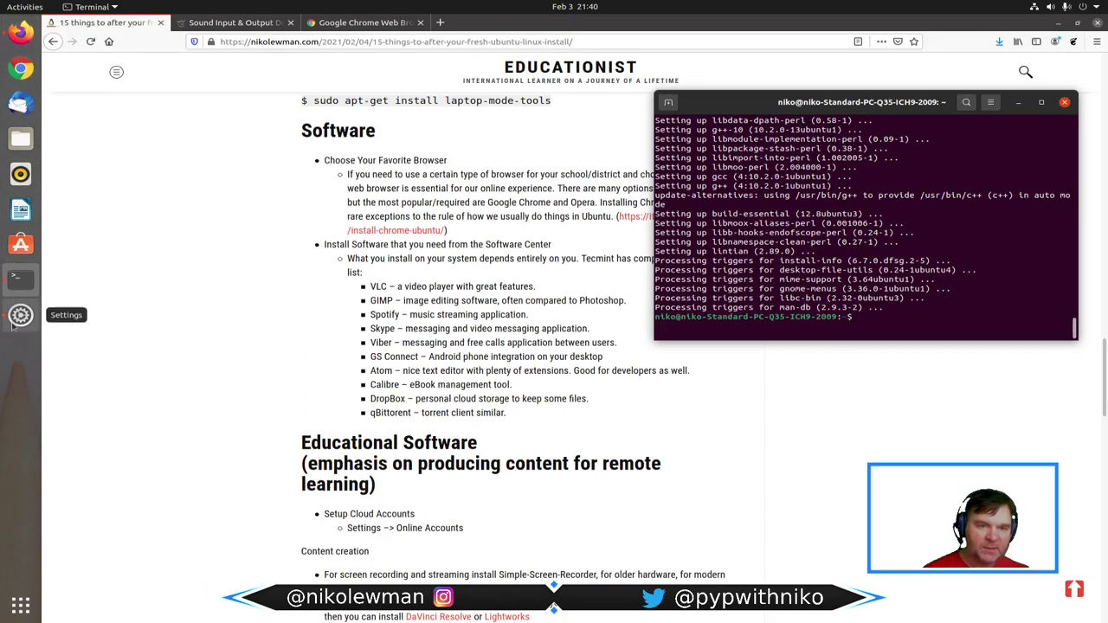
# Remove LibreOffice Writer, Rhythmbox and Ubuntu Software from the dock's favorites.
pyautogui.rightClick(20, 209)
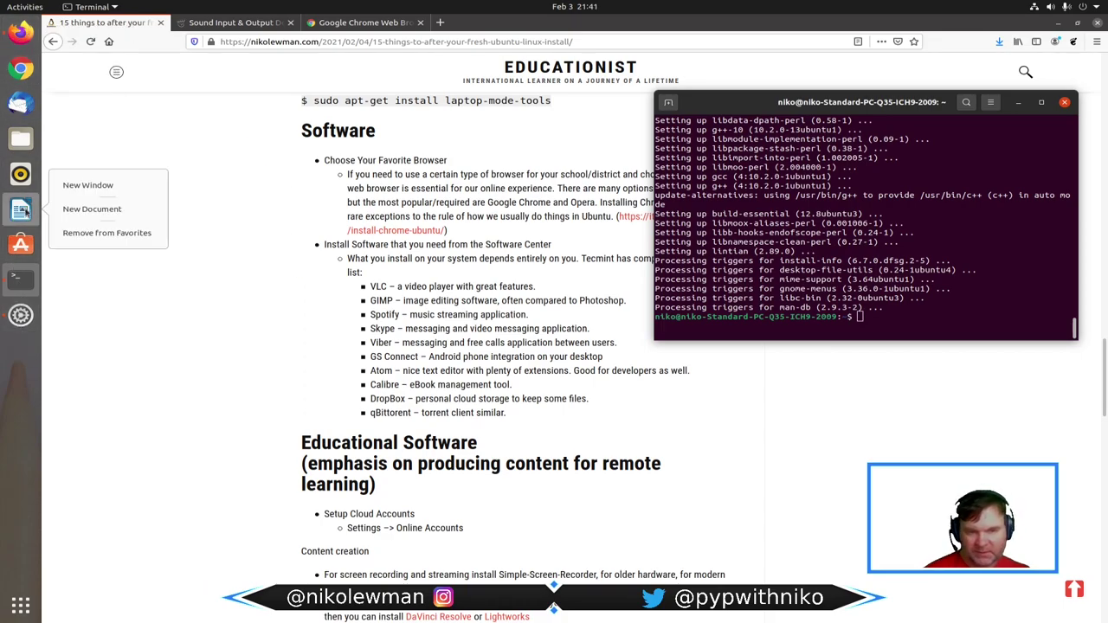
pyautogui.click(117, 236)
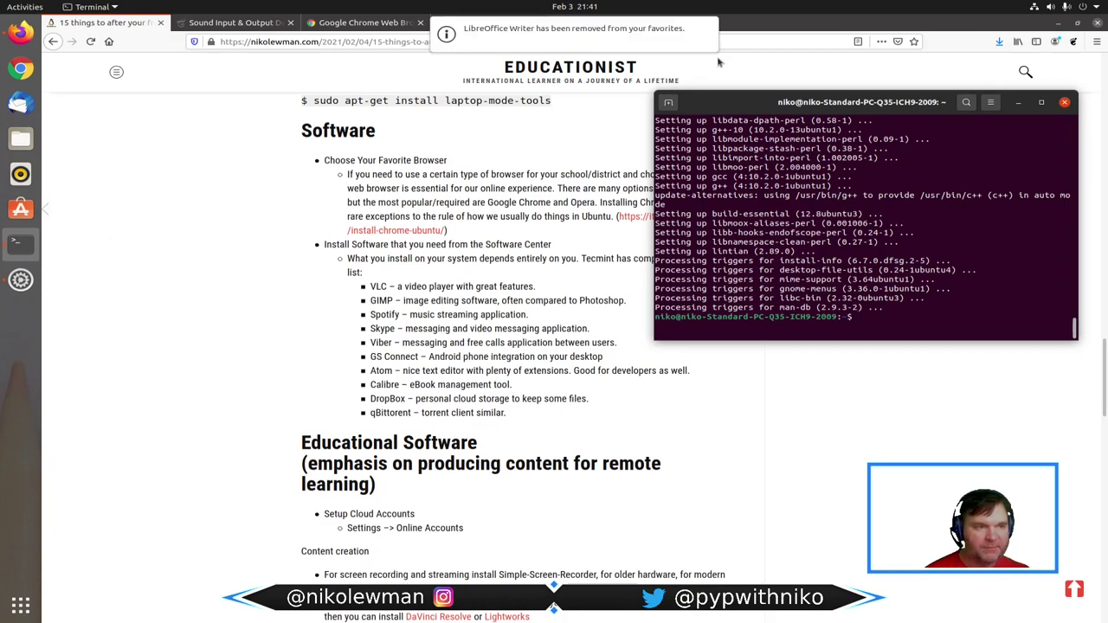
pyautogui.rightClick(21, 174)
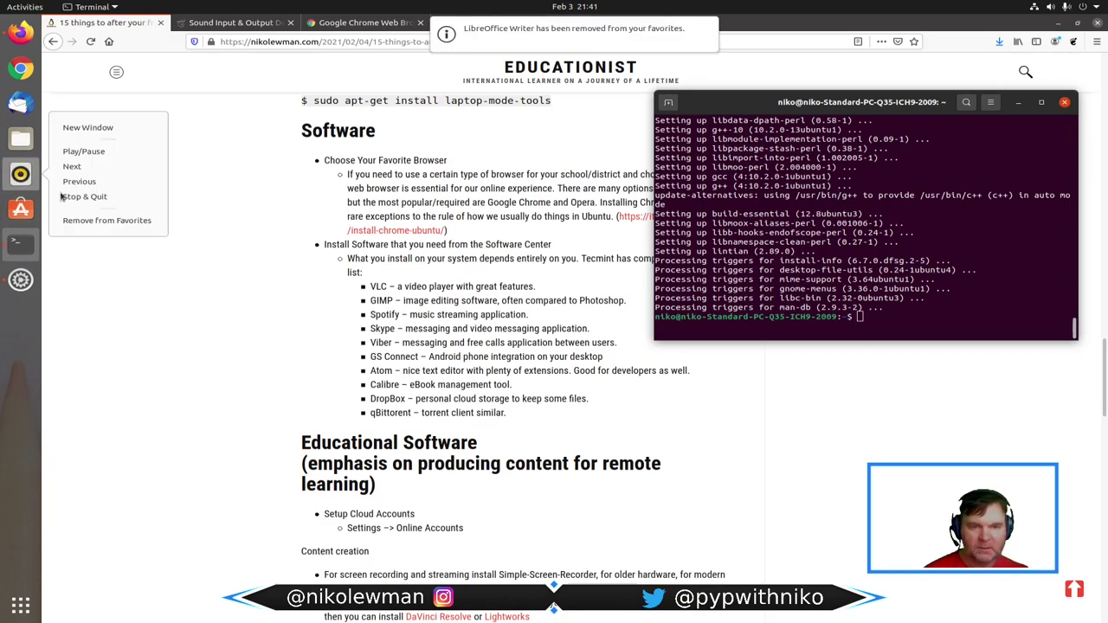
pyautogui.click(98, 222)
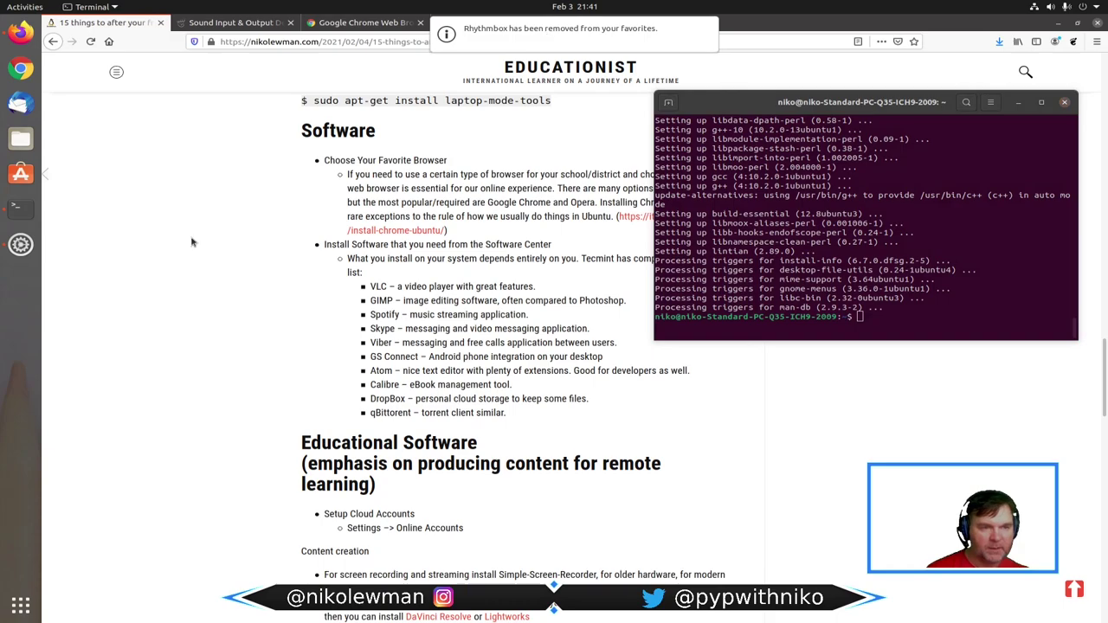
pyautogui.click(153, 287)
pyautogui.rightClick(21, 174)
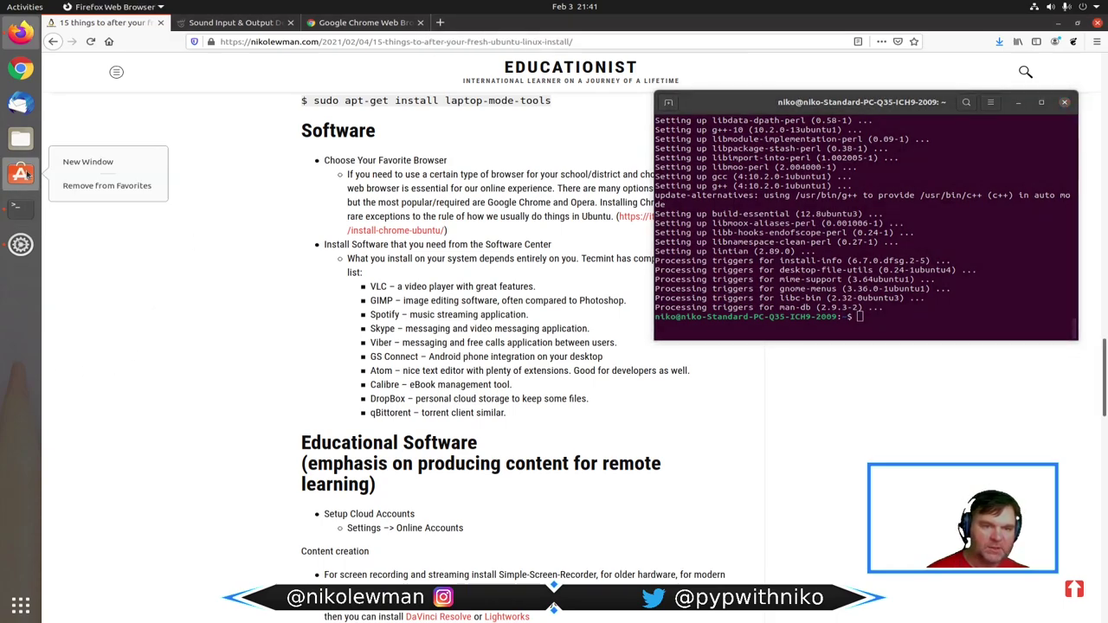
pyautogui.click(76, 187)
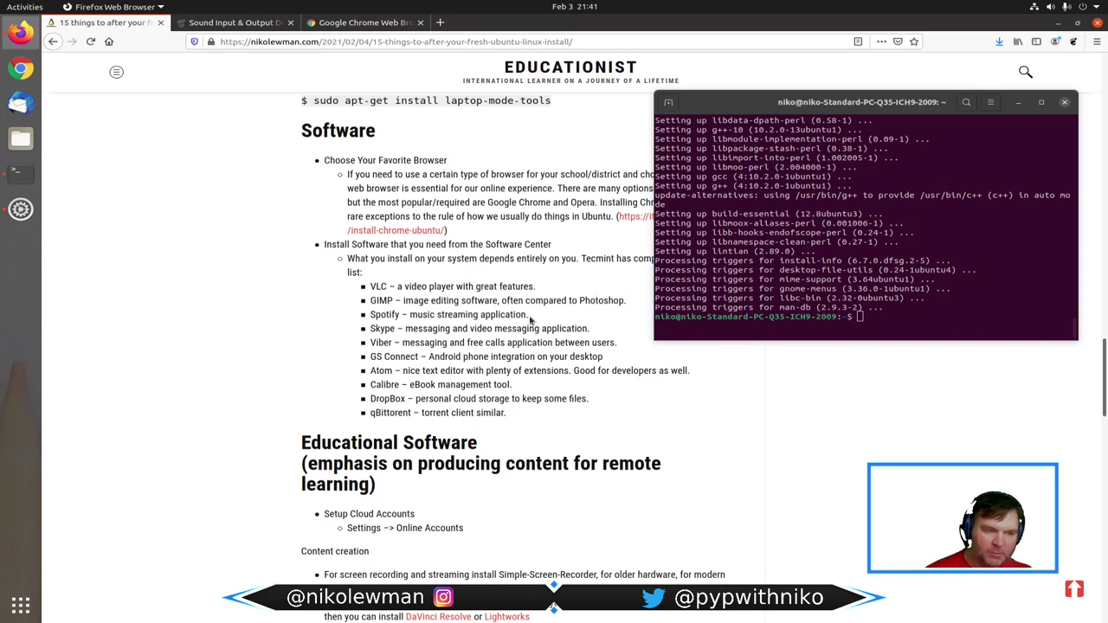
# Reposition the terminal beside the article's software list and read on through the Educational Software and content creation recommendations.
pyautogui.click(735, 116)
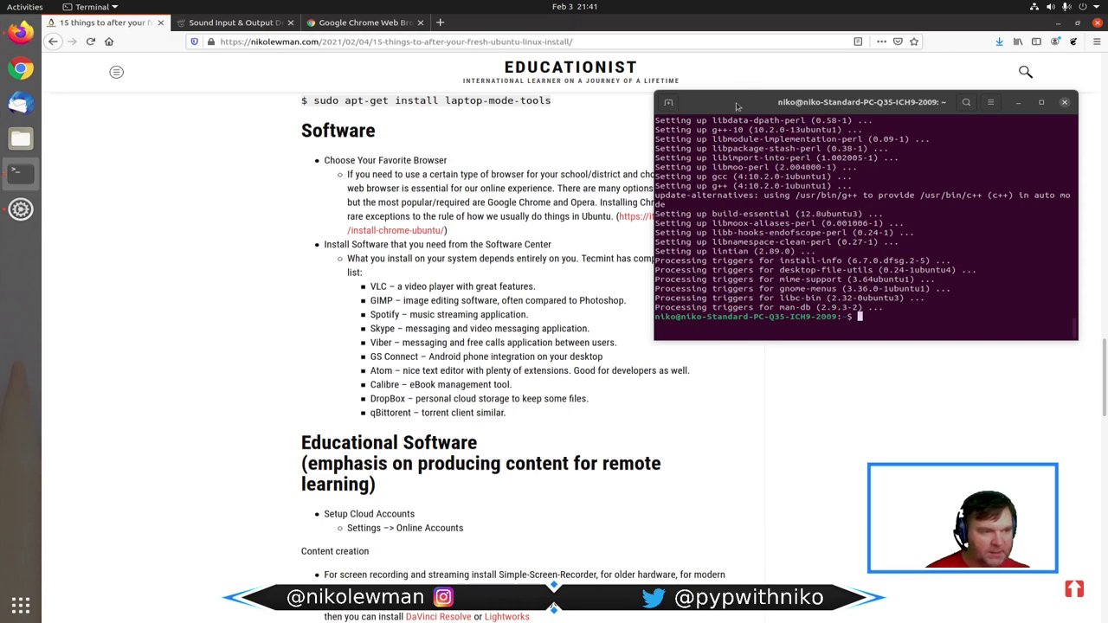
pyautogui.moveTo(736, 104); pyautogui.dragTo(756, 305)
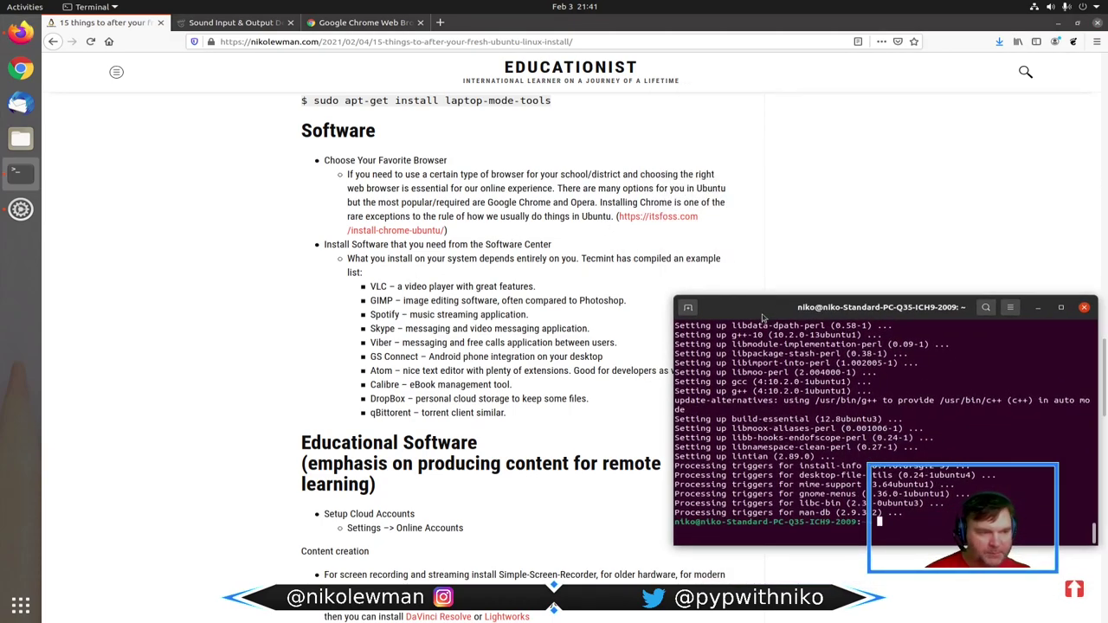
pyautogui.moveTo(763, 316); pyautogui.dragTo(752, 115)
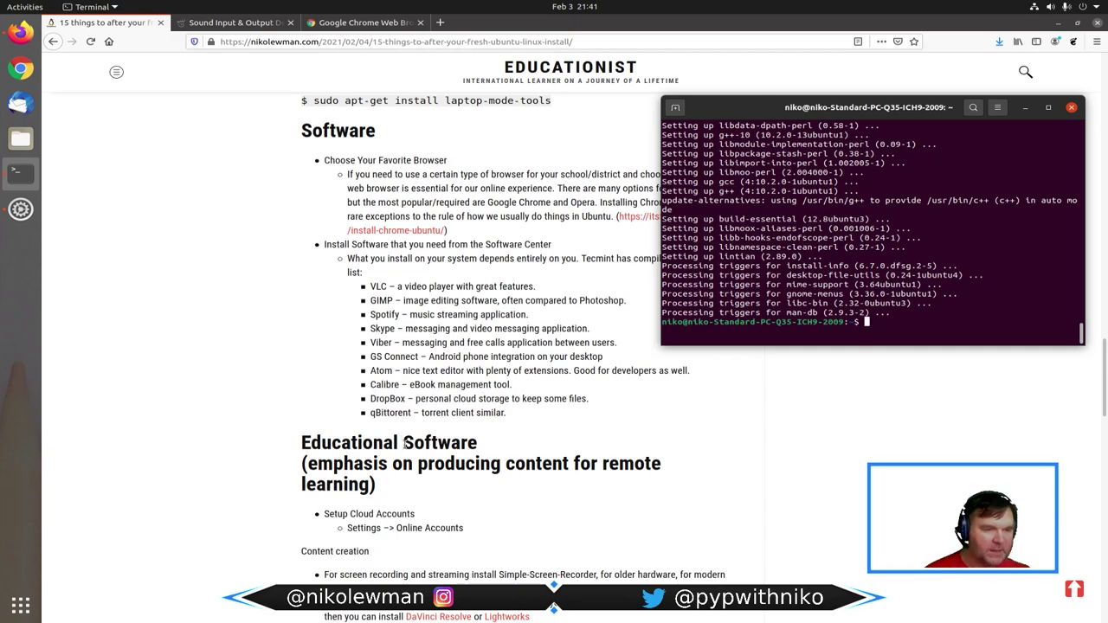
pyautogui.scroll(-5, 404, 443)
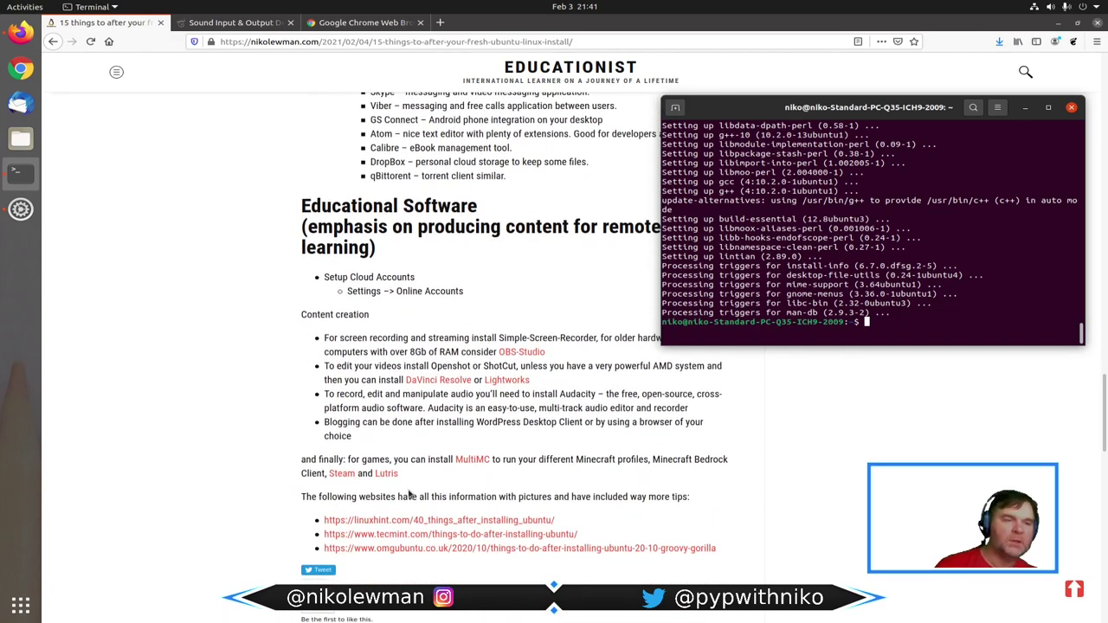
# Move the terminal clear of the article text, and check the desktop calendar and notifications before closing them.
pyautogui.moveTo(724, 115); pyautogui.dragTo(832, 165)
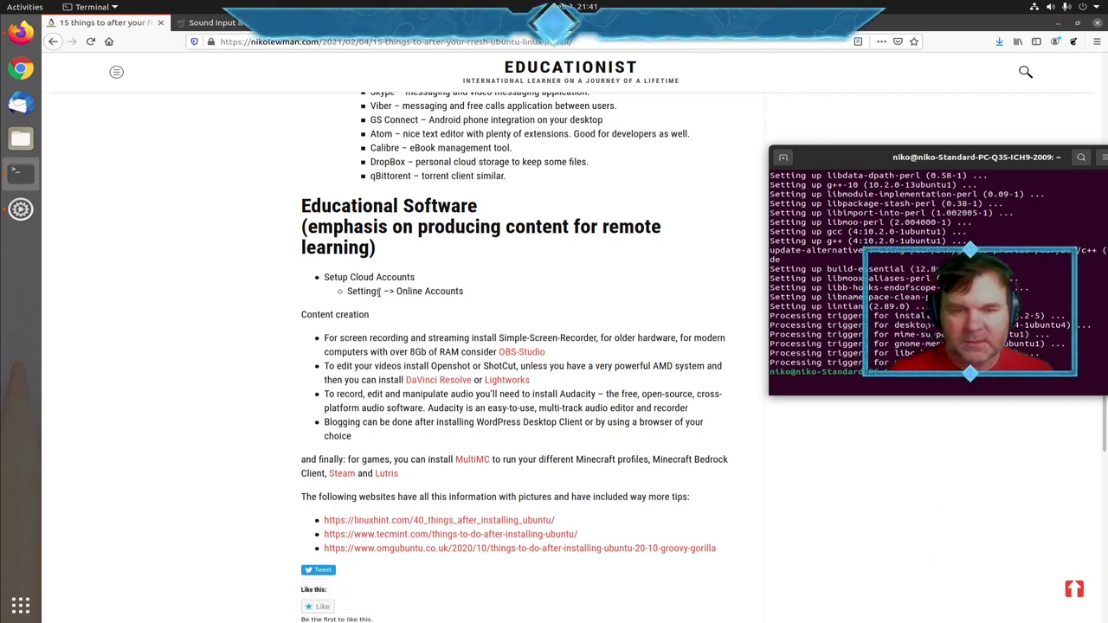
pyautogui.moveTo(819, 176); pyautogui.dragTo(815, 404)
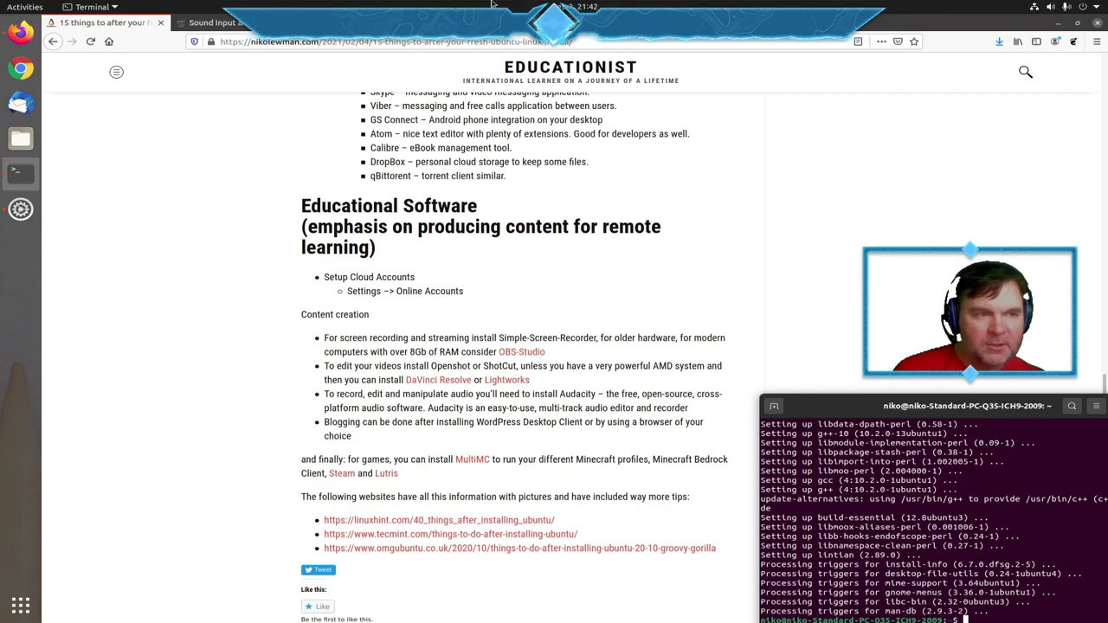
pyautogui.click(562, 8)
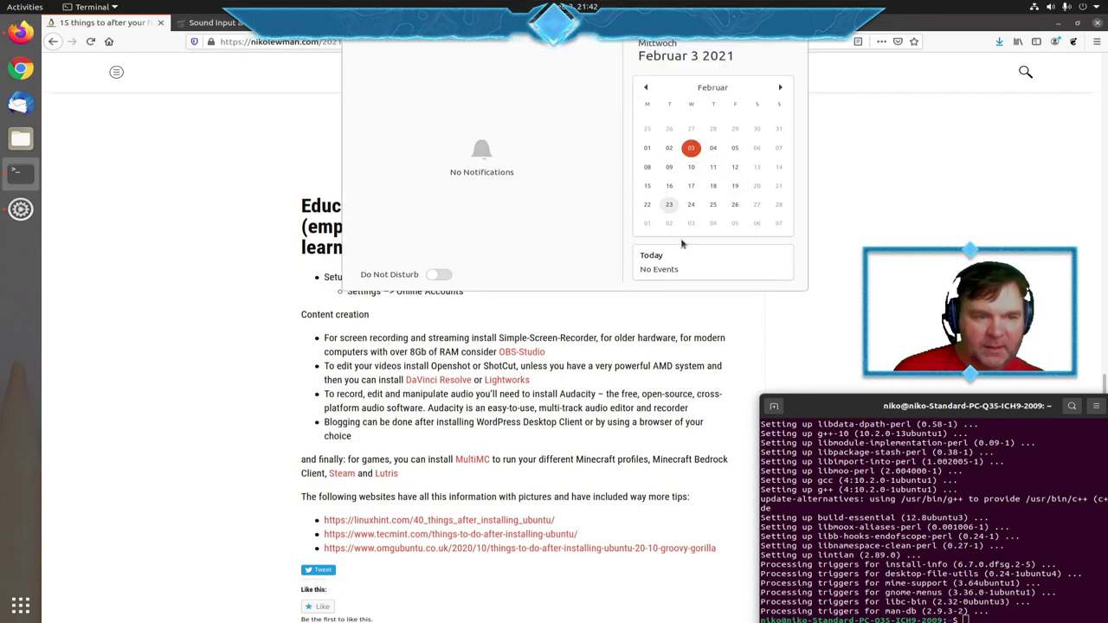
pyautogui.click(168, 292)
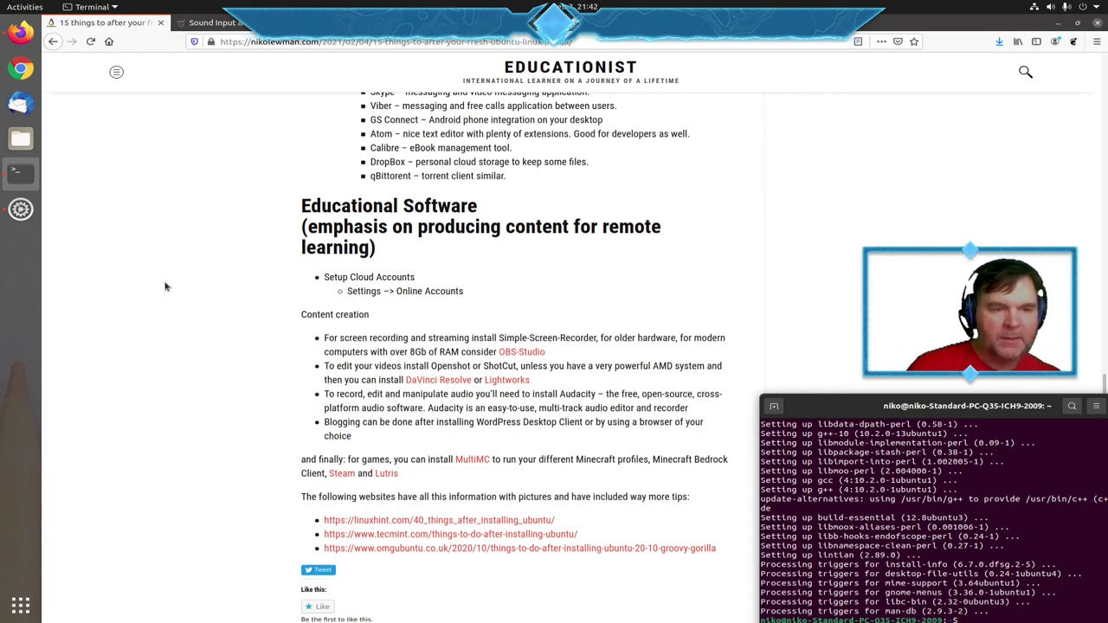
# View the OBS Studio website through the article's OBS-Studio link, and return to the post-install article.
pyautogui.scroll(-1, 404, 322)
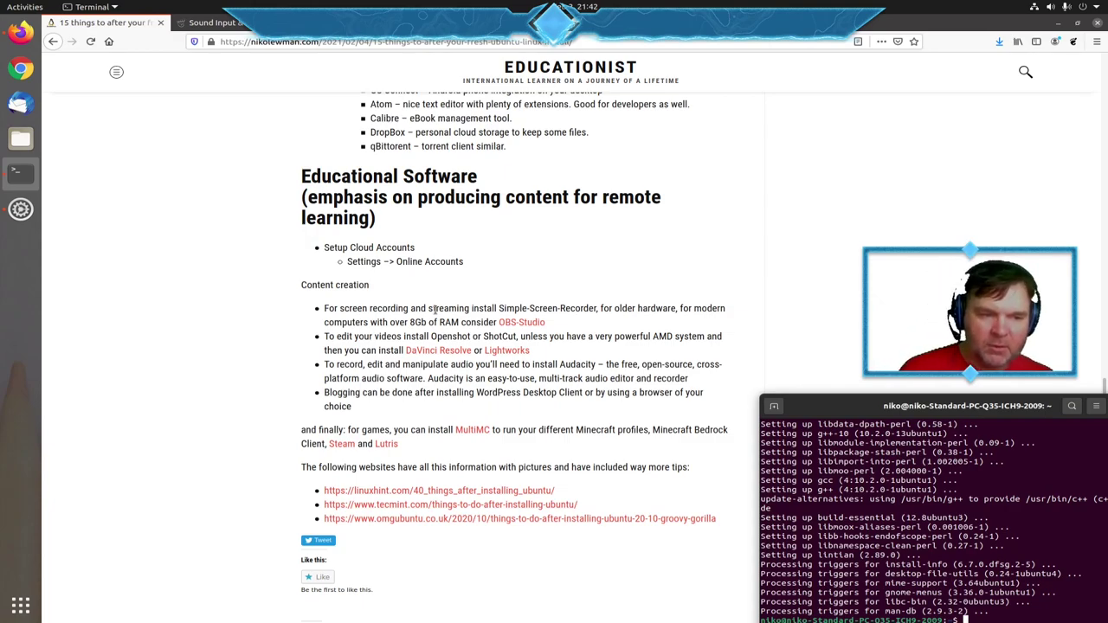
pyautogui.click(525, 322)
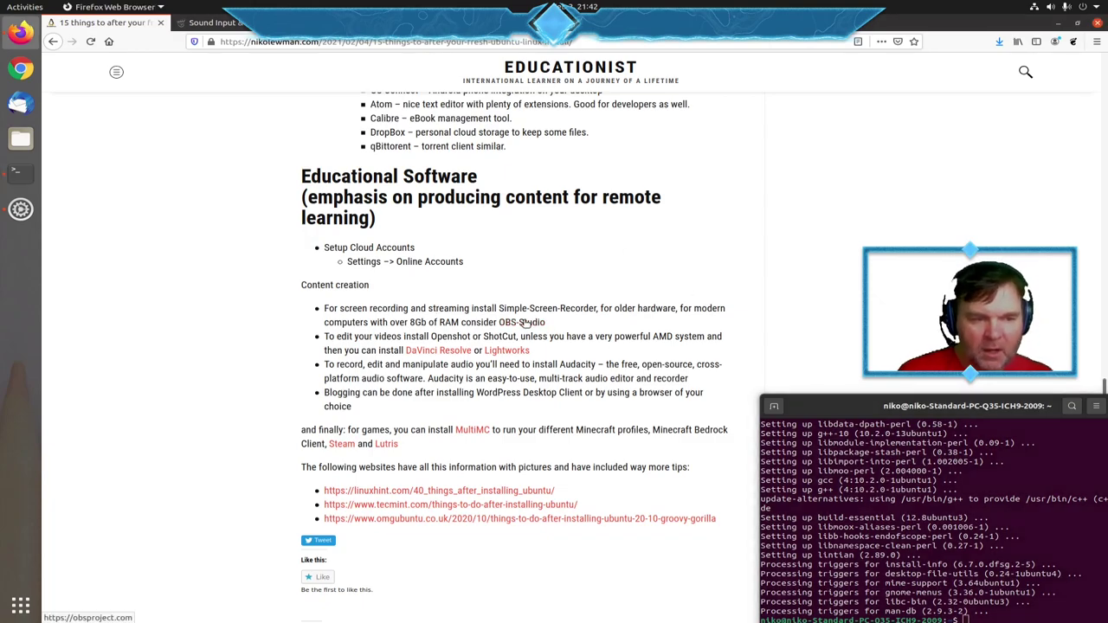
pyautogui.click(525, 322)
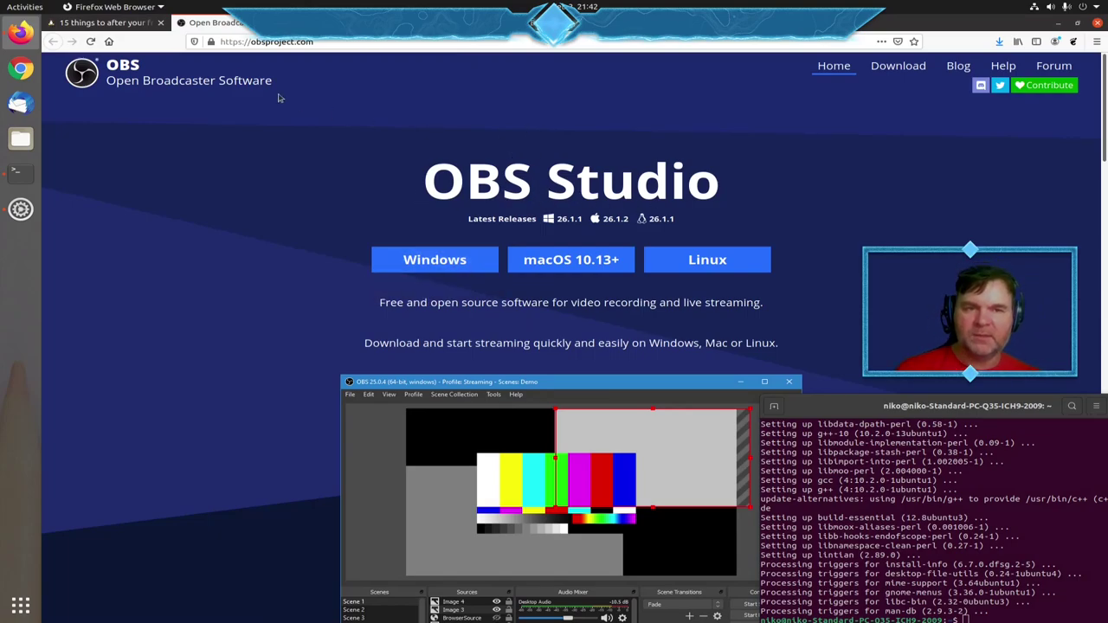
pyautogui.click(135, 26)
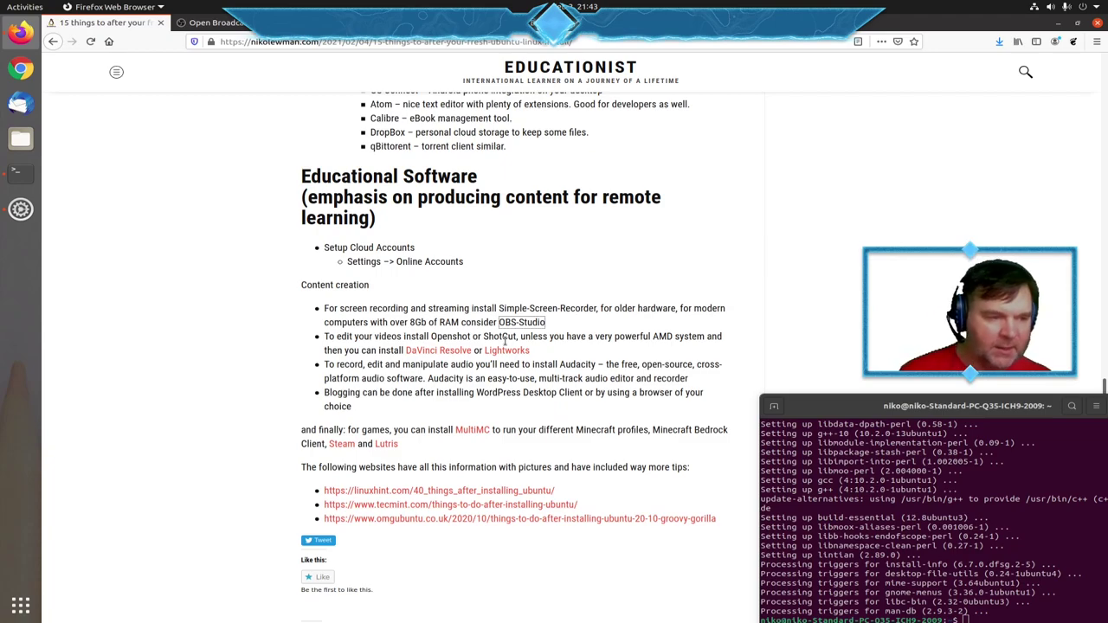
# Install Audacity in the terminal with "sudo apt install audacity", accept the additional packages, and move the terminal off the article text.
pyautogui.moveTo(849, 401); pyautogui.dragTo(790, 198)
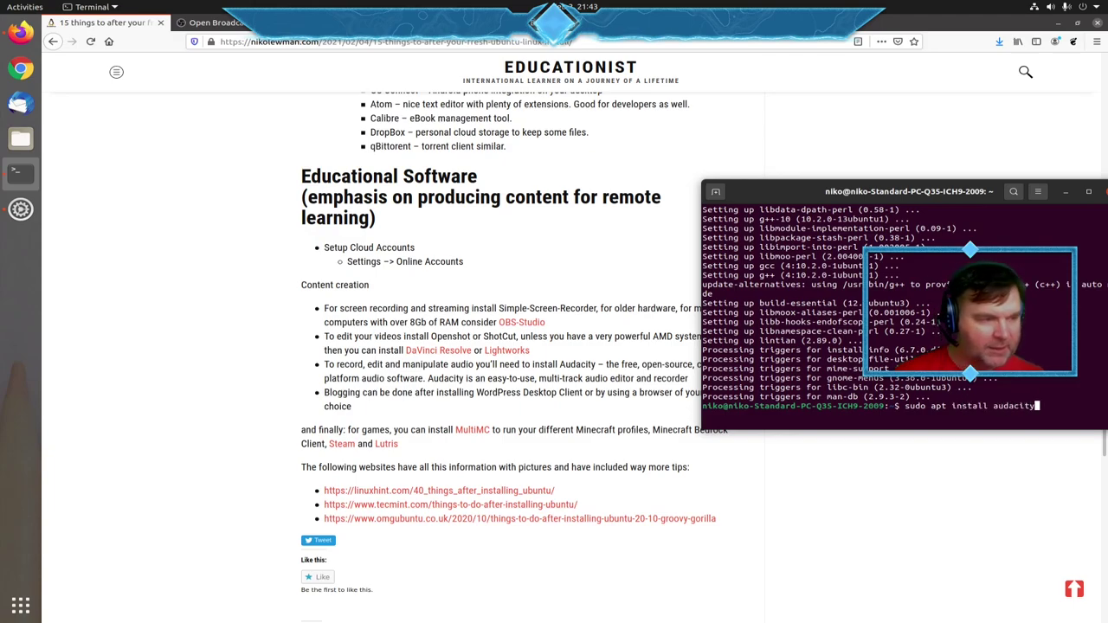
pyautogui.press('Return')
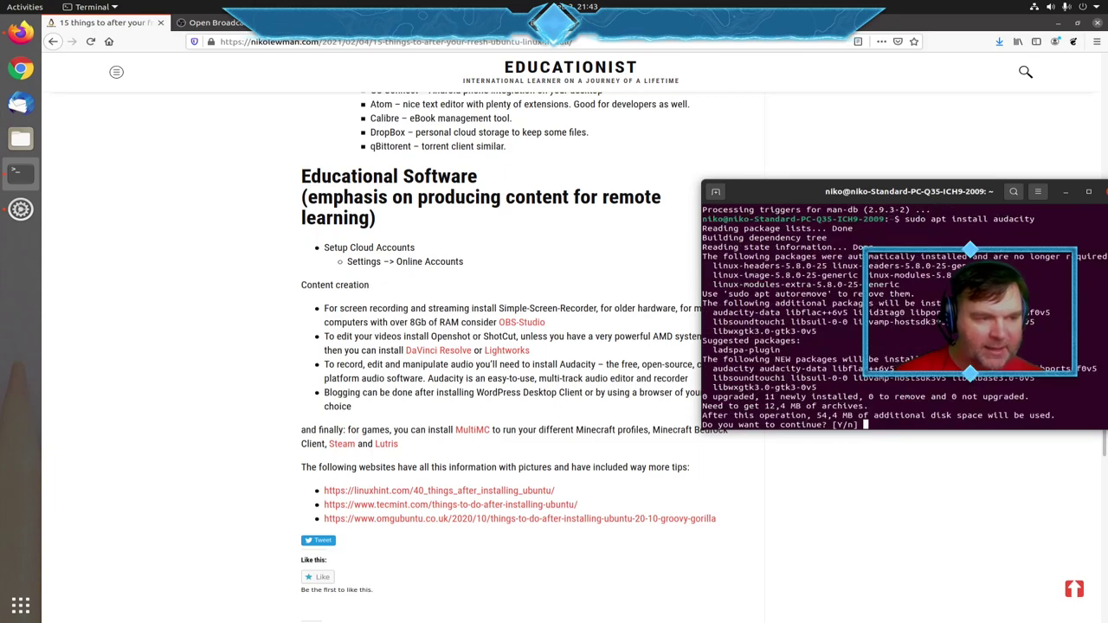
pyautogui.press('Return')
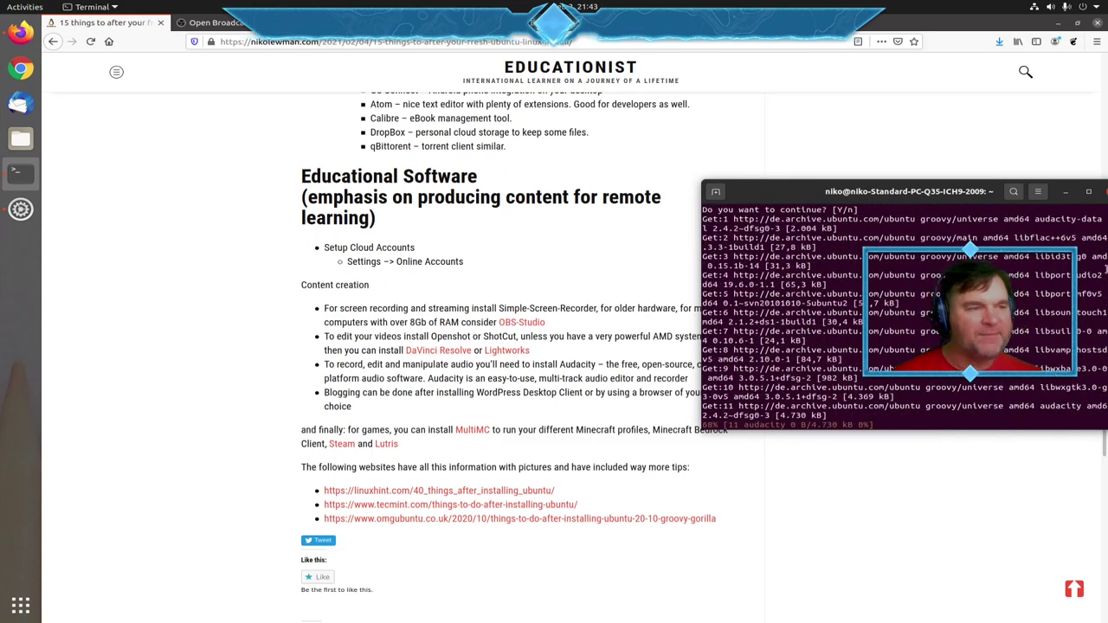
pyautogui.moveTo(815, 191); pyautogui.dragTo(853, 387)
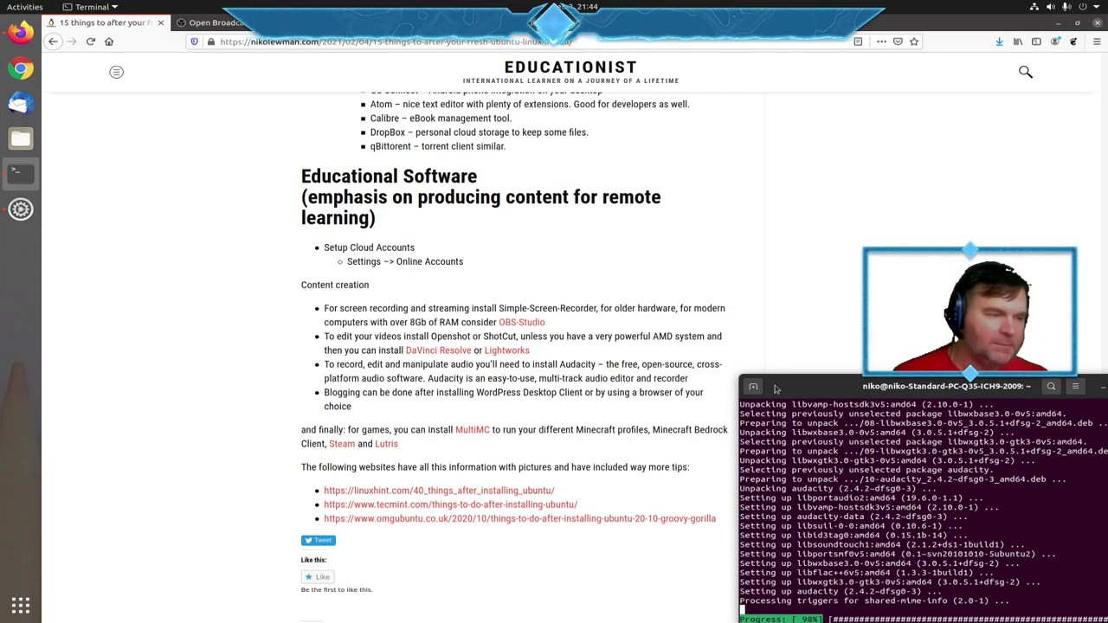
# Open the article's omgubuntu.co.uk link on Ubuntu 20.10 and read through its GNOME Tweaks and extension support sections.
pyautogui.moveTo(789, 389); pyautogui.dragTo(839, 28)
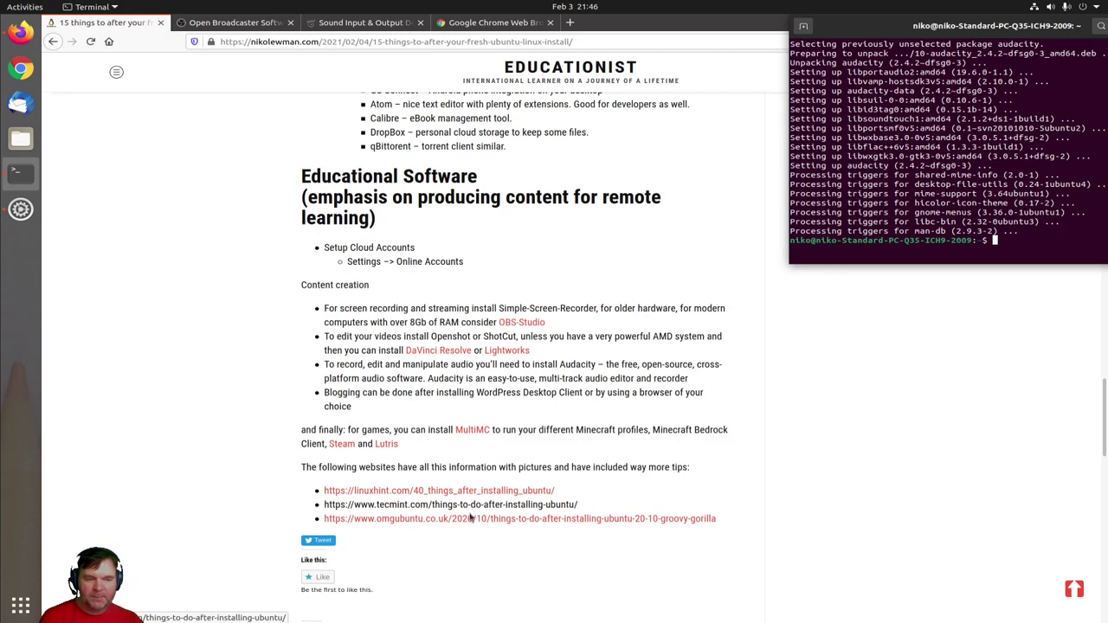
pyautogui.click(426, 520)
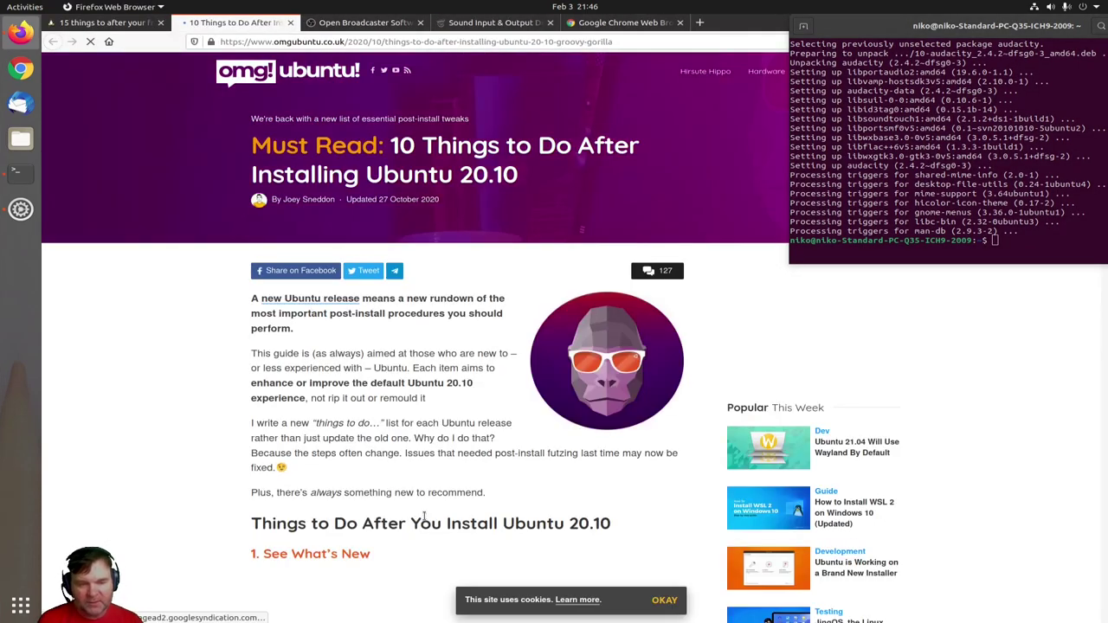
pyautogui.scroll(-5, 369, 530)
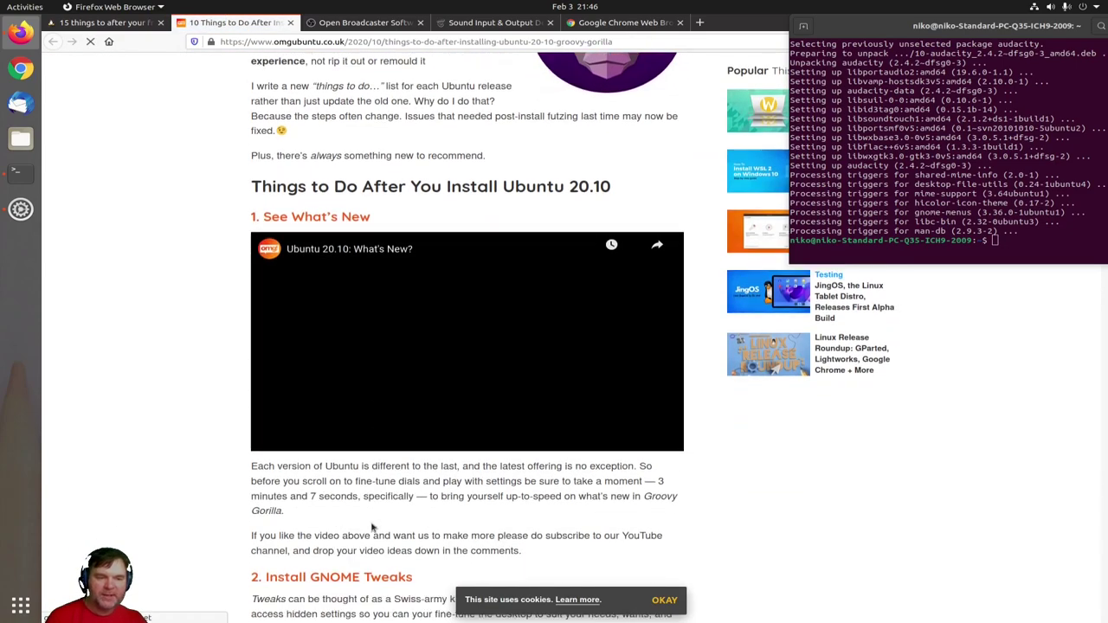
pyautogui.scroll(-3, 372, 528)
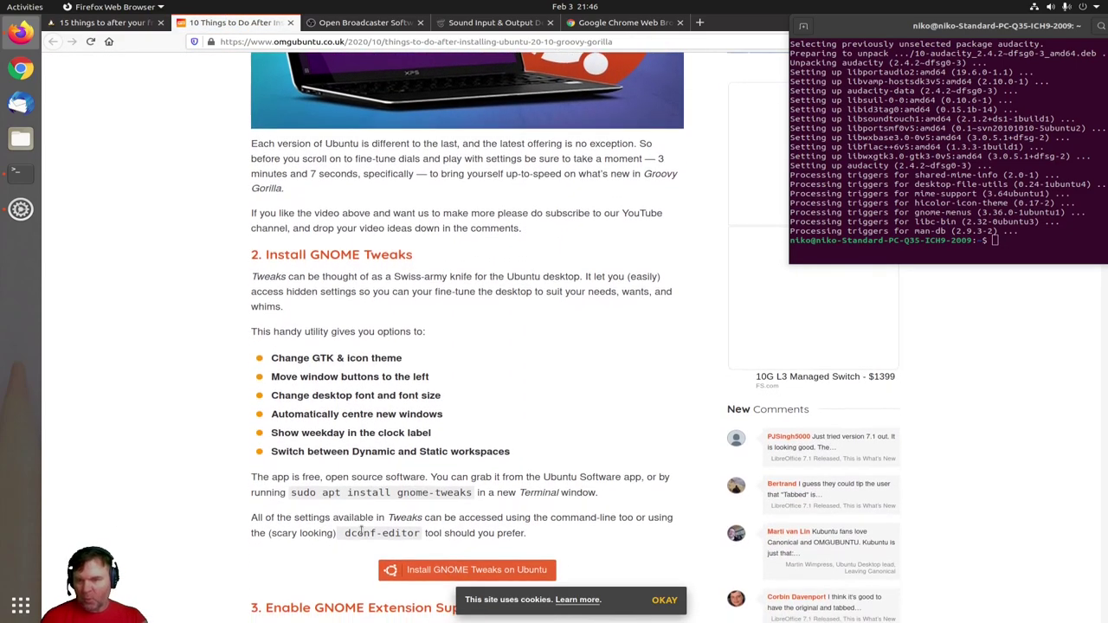
pyautogui.scroll(-1, 500, 431)
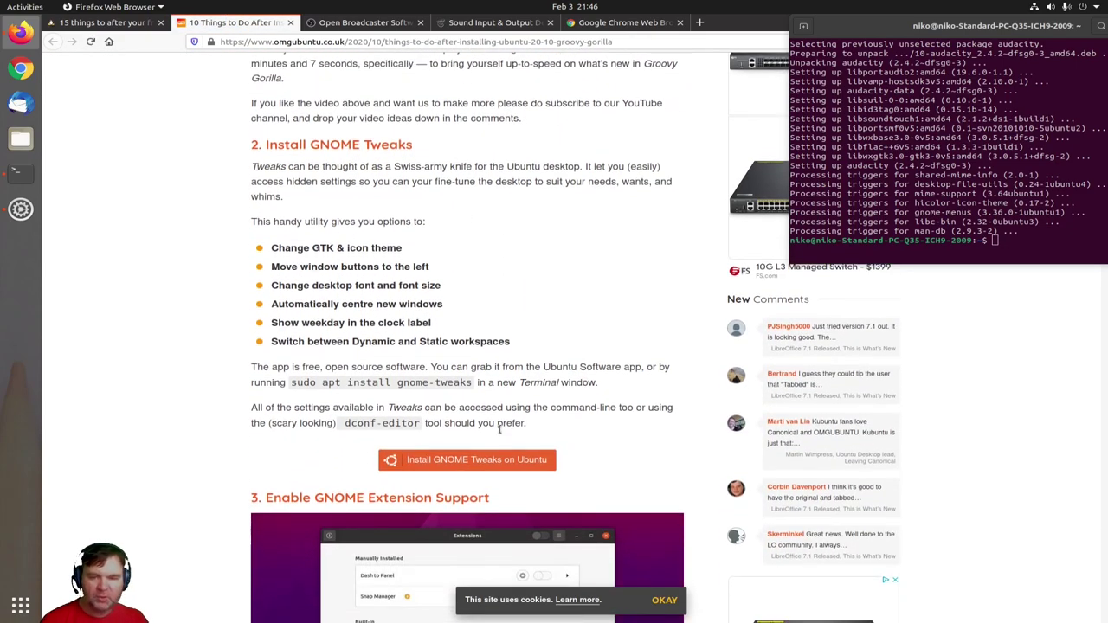